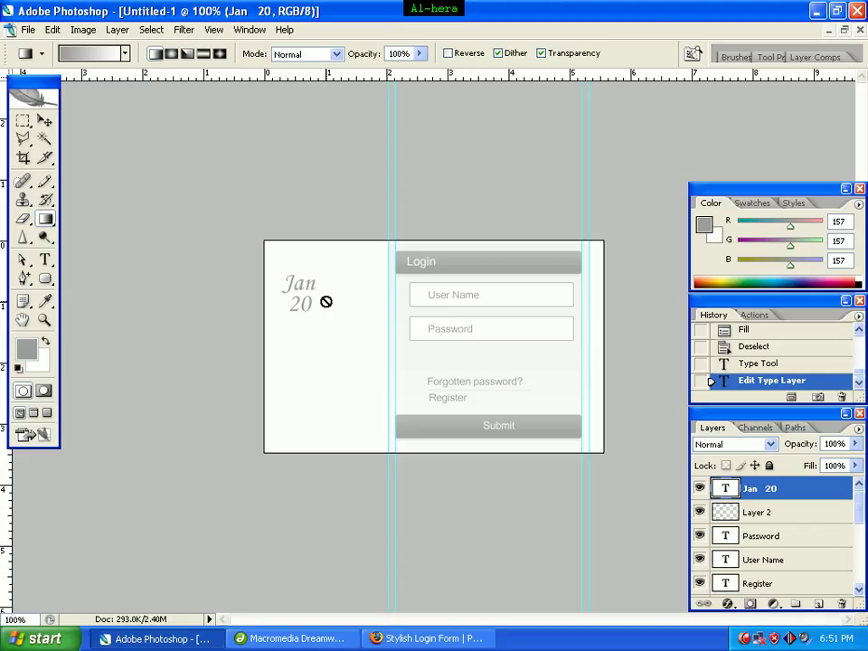
- Minimize the login form design and create a maximized 400 × 250 px RGB document at 72 pixels/inch with a white background
click(831, 30)
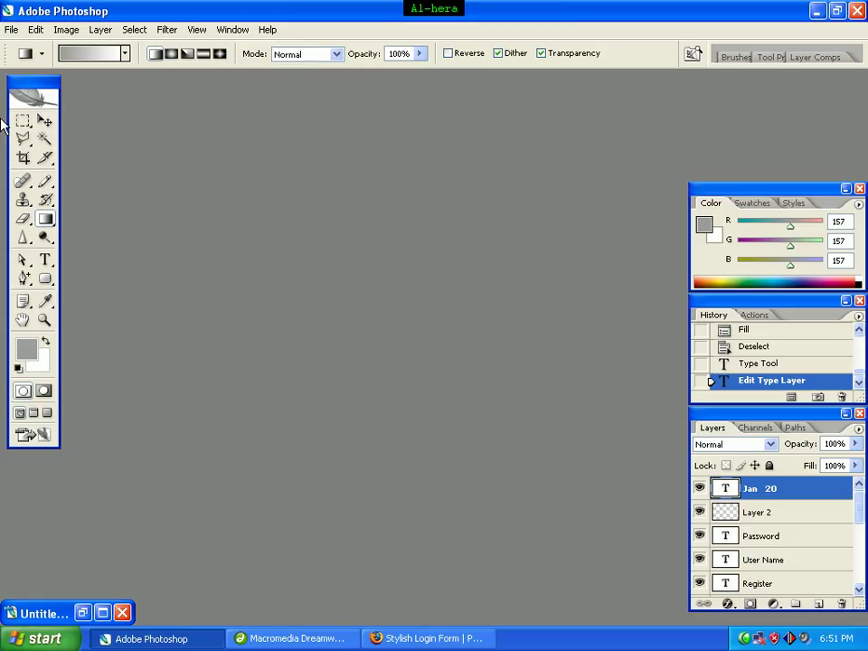
click(11, 29)
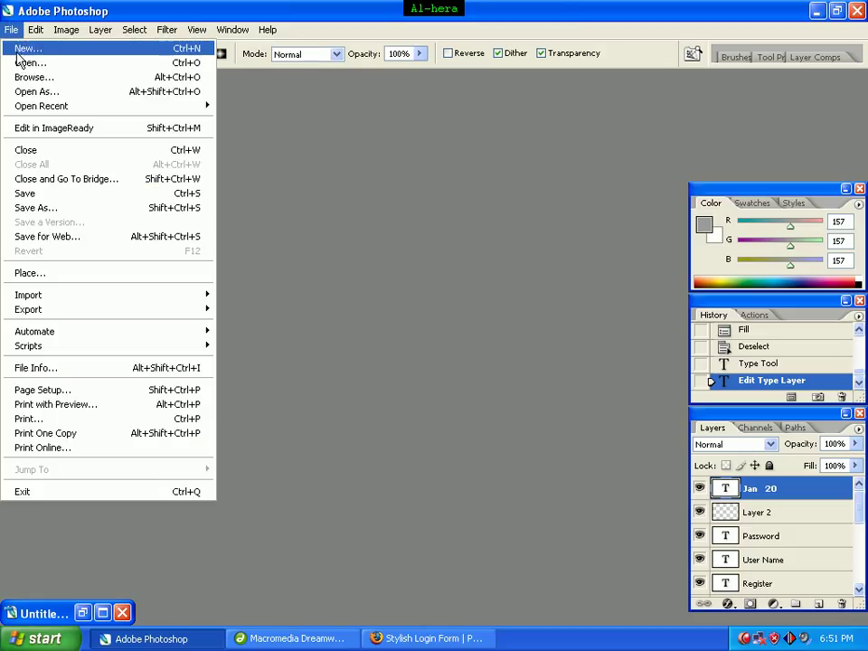
click(27, 51)
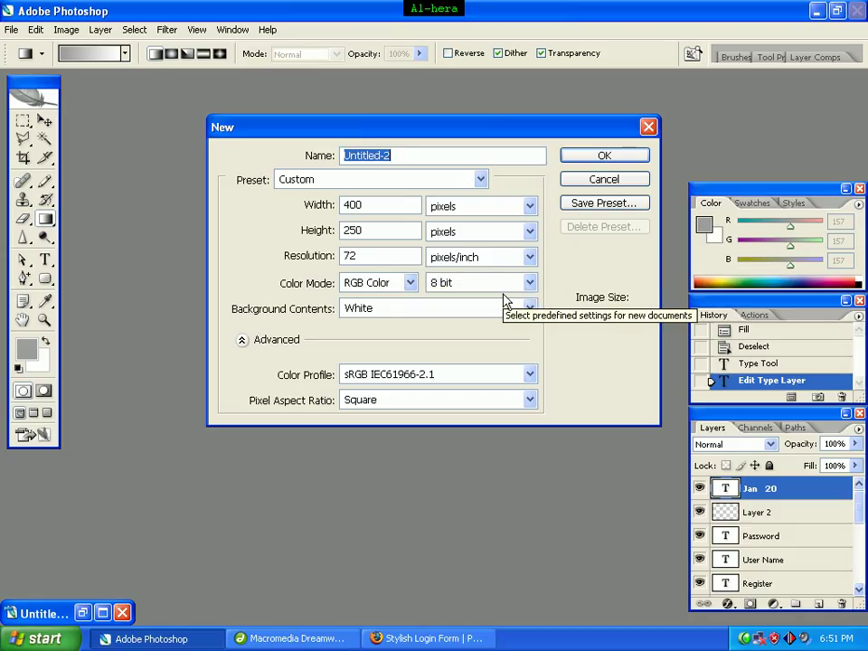
click(594, 160)
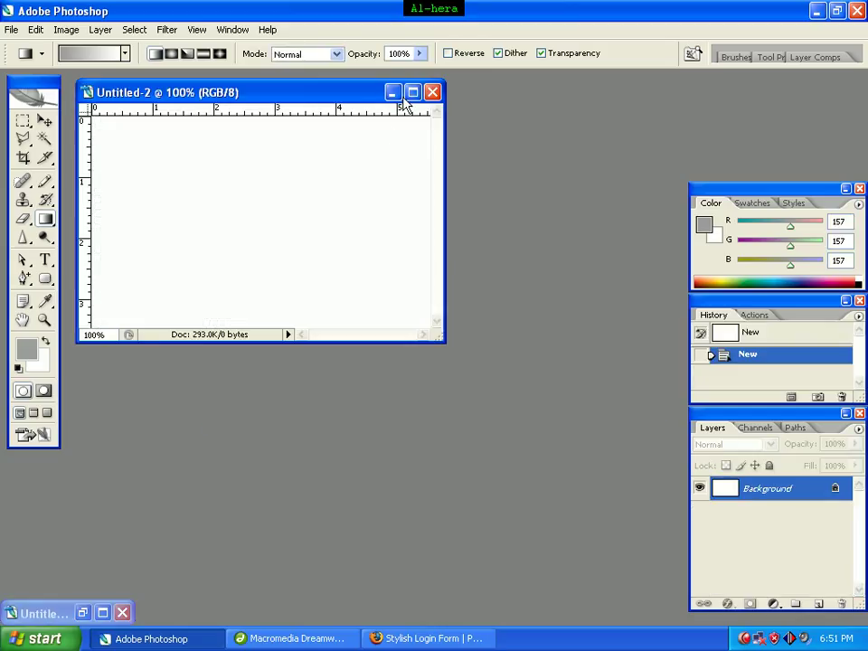
click(412, 91)
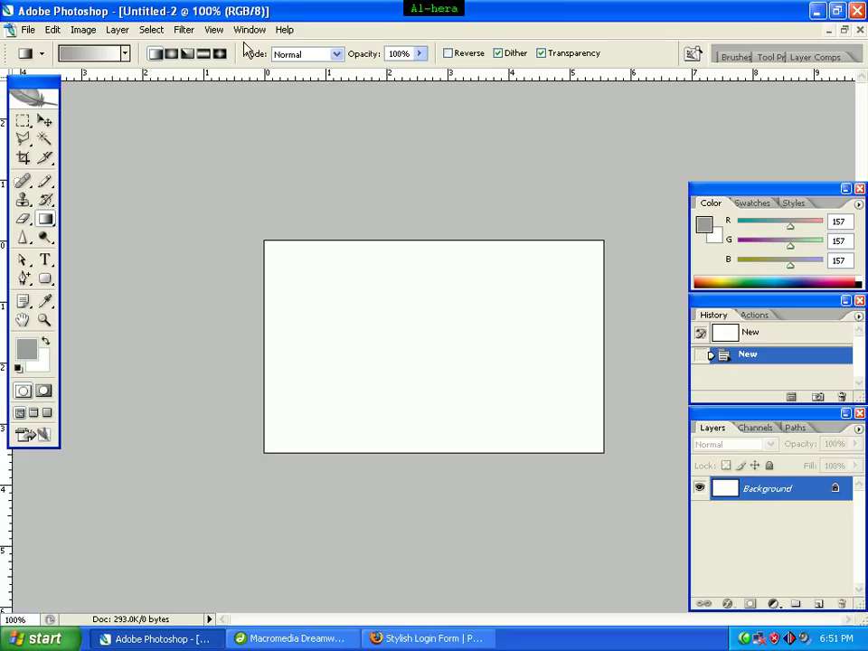
- Check that rulers are enabled and place vertical guides at about 5.4 and 2.3 inches on the canvas
click(218, 35)
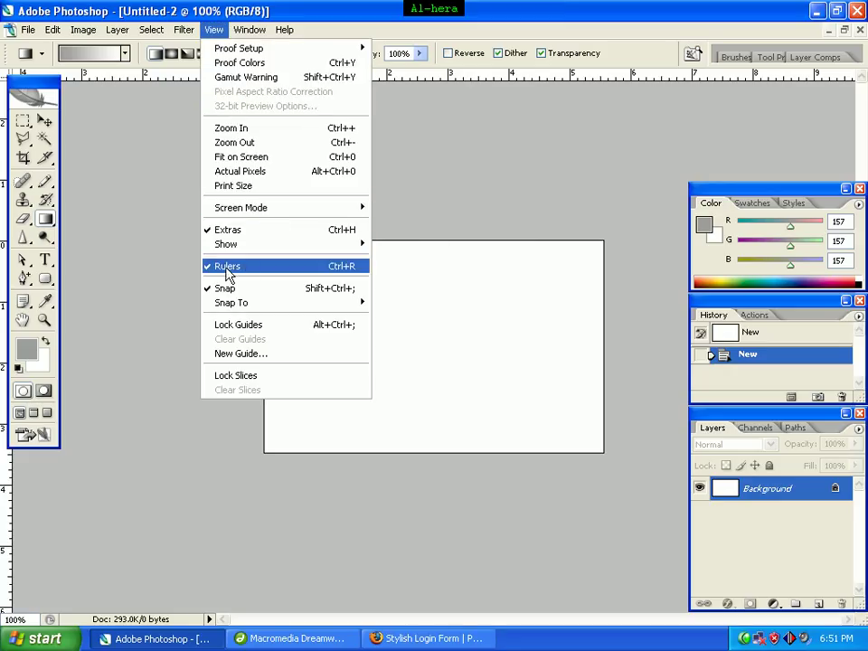
click(475, 196)
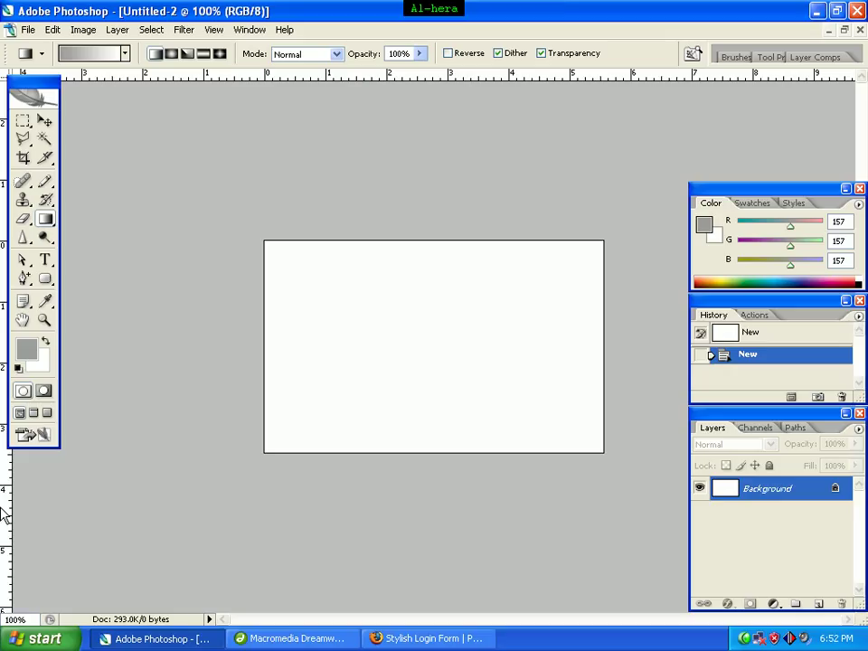
drag(5, 515, 596, 509)
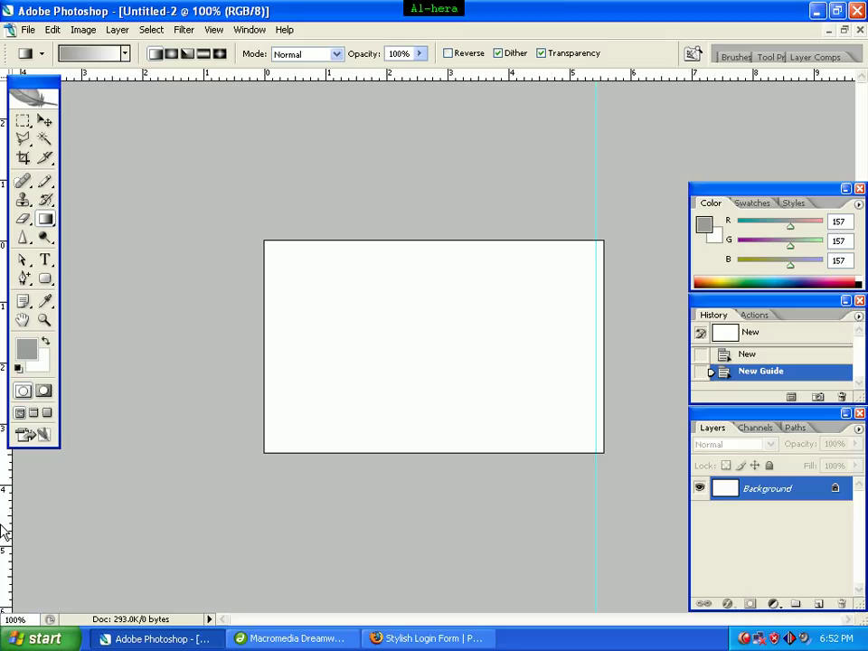
drag(4, 393, 407, 539)
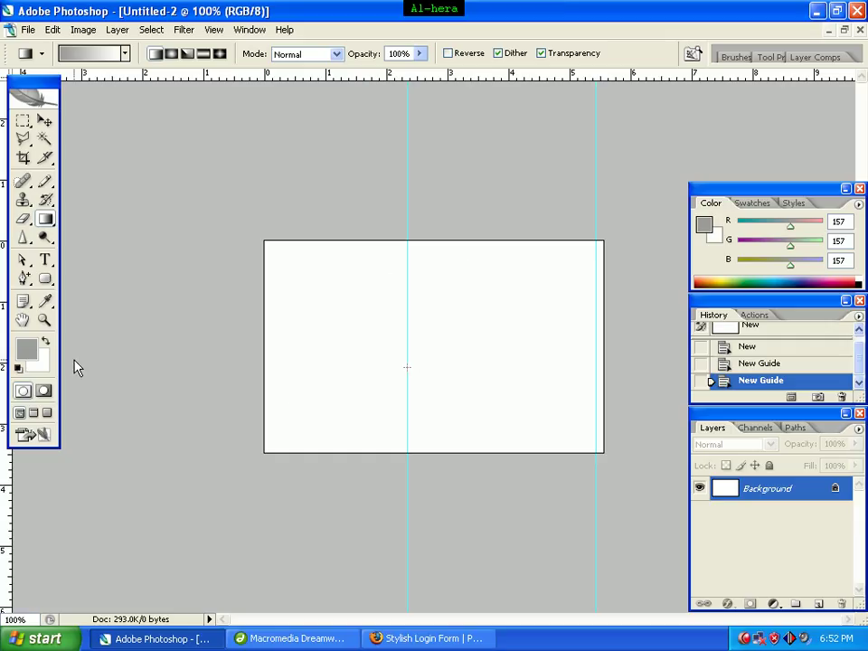
- Prepare the Rounded Rectangle tool with a 5 px radius and set the foreground colour to 111111
click(46, 286)
drag(46, 286, 91, 303)
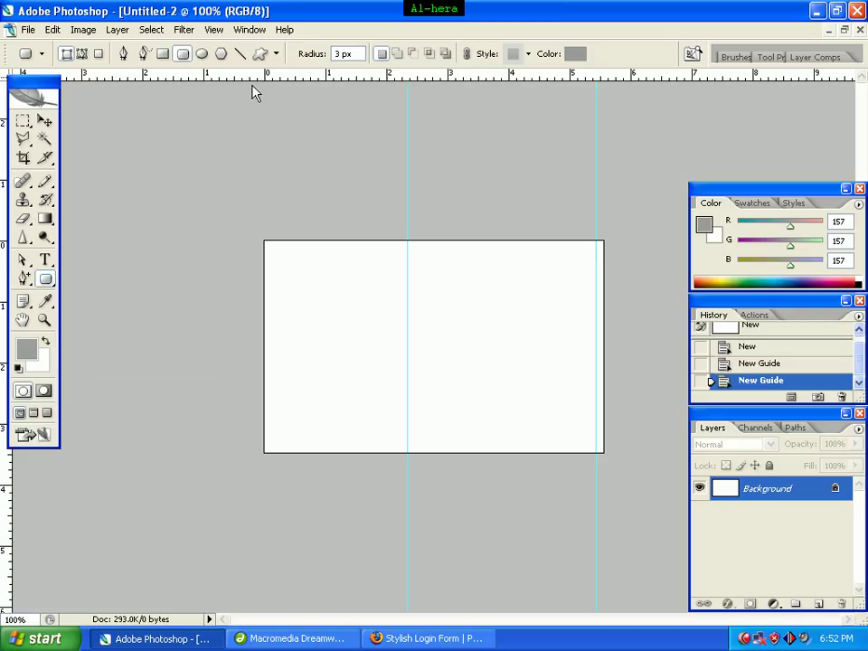
double_click(341, 55)
click(26, 353)
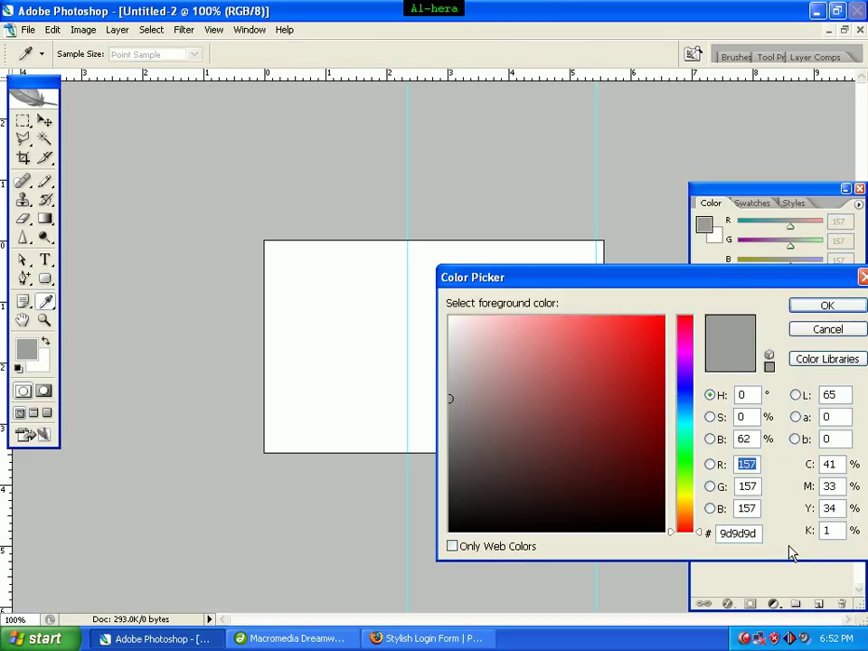
drag(755, 533, 680, 550)
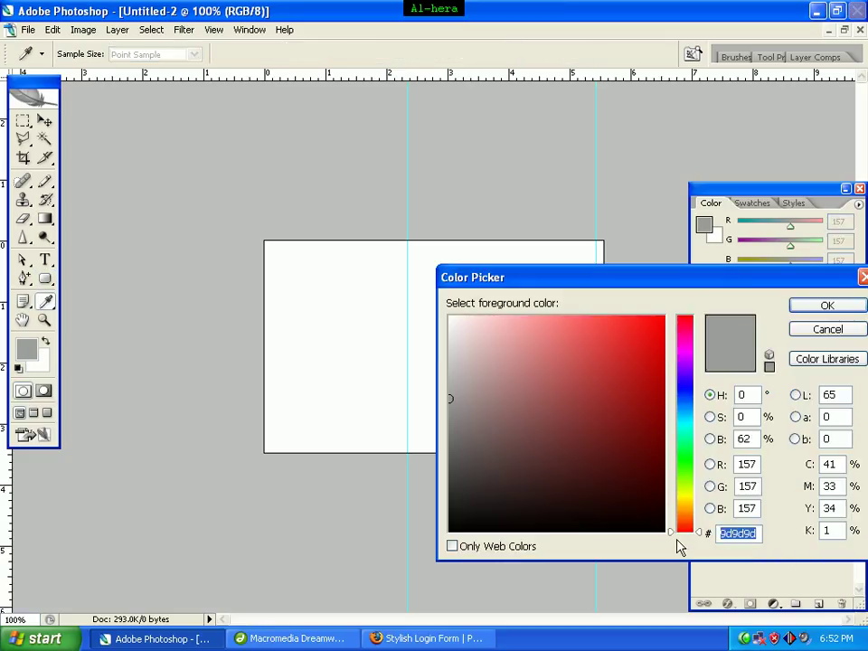
text(111111)
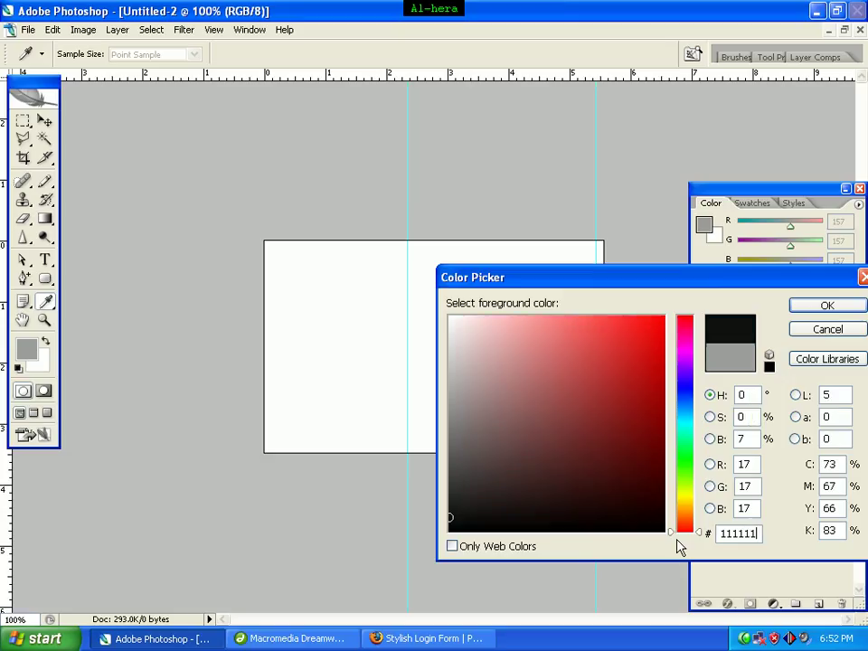
click(804, 310)
key(u)
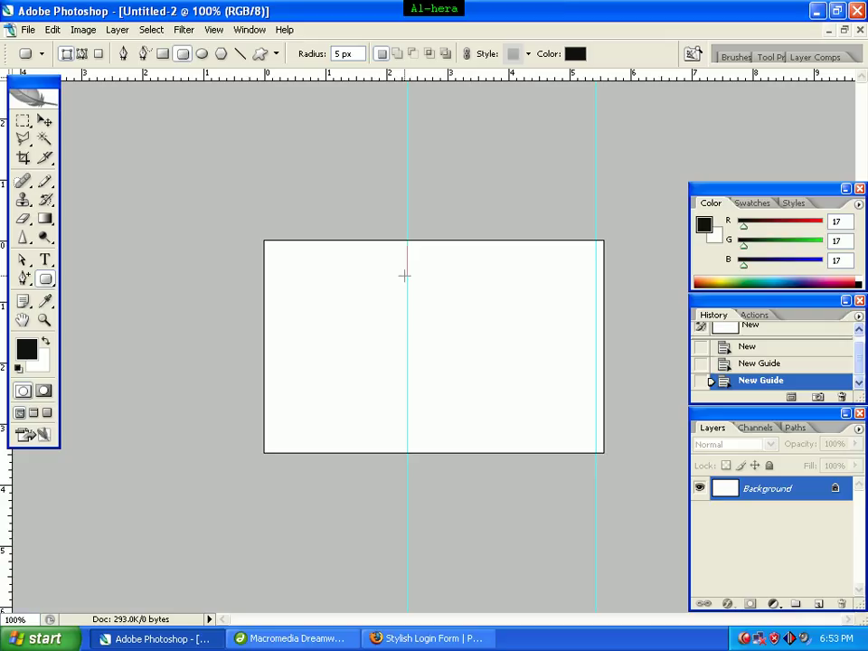
- Draw a rounded rectangle about 3.1 by 3.4 inches between the two guides and nudge it up three pixels
drag(405, 276, 595, 449)
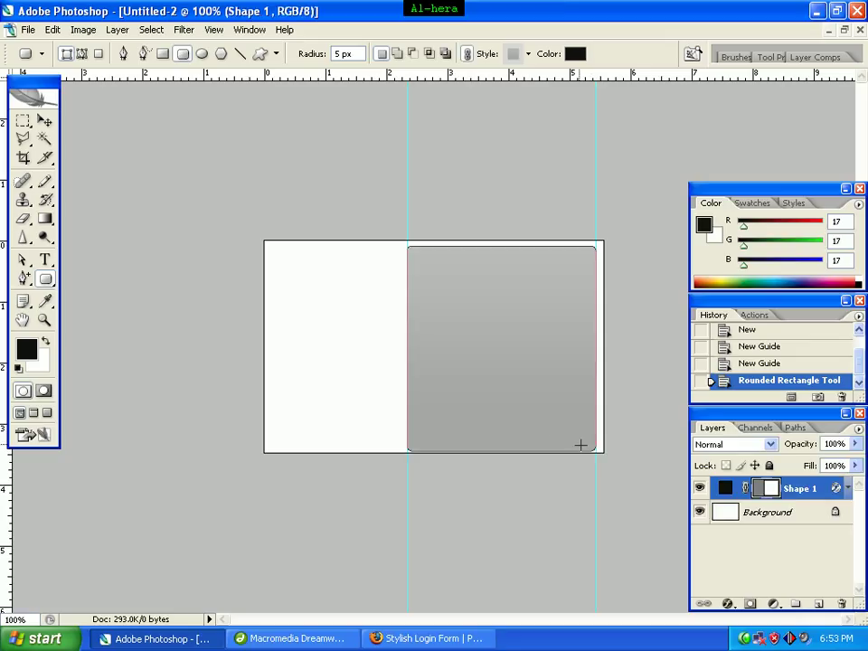
key(v)
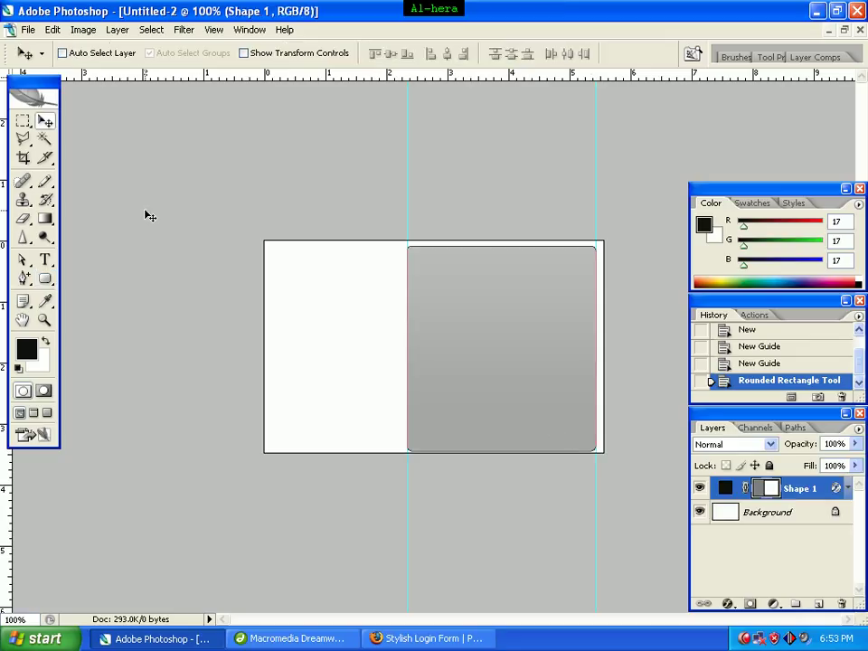
key(Up)
key(Up)
key(Up)
key(Right)
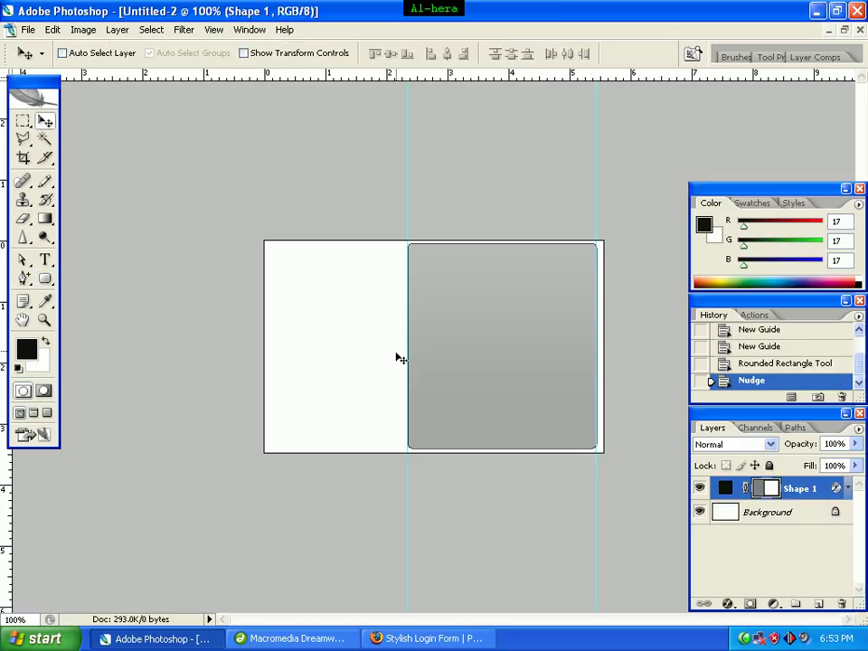
key(Left)
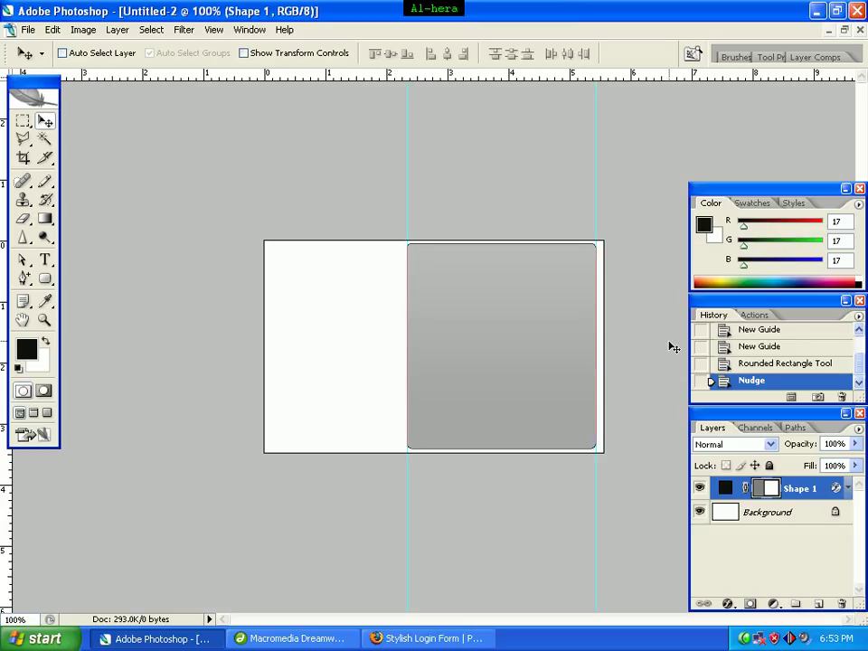
- Open the rounded rectangle layer's blending options and turn off its drop shadow
right_click(807, 492)
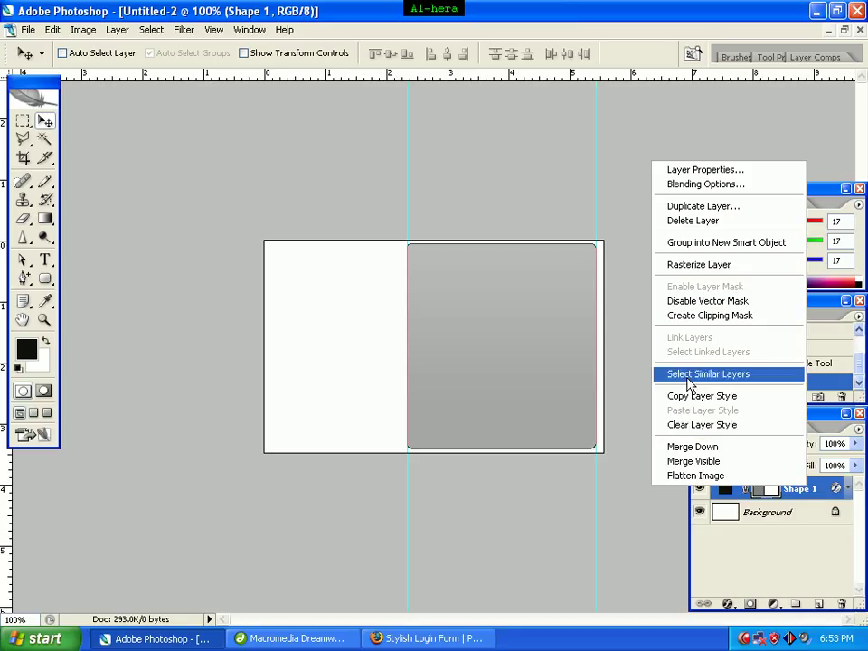
click(700, 186)
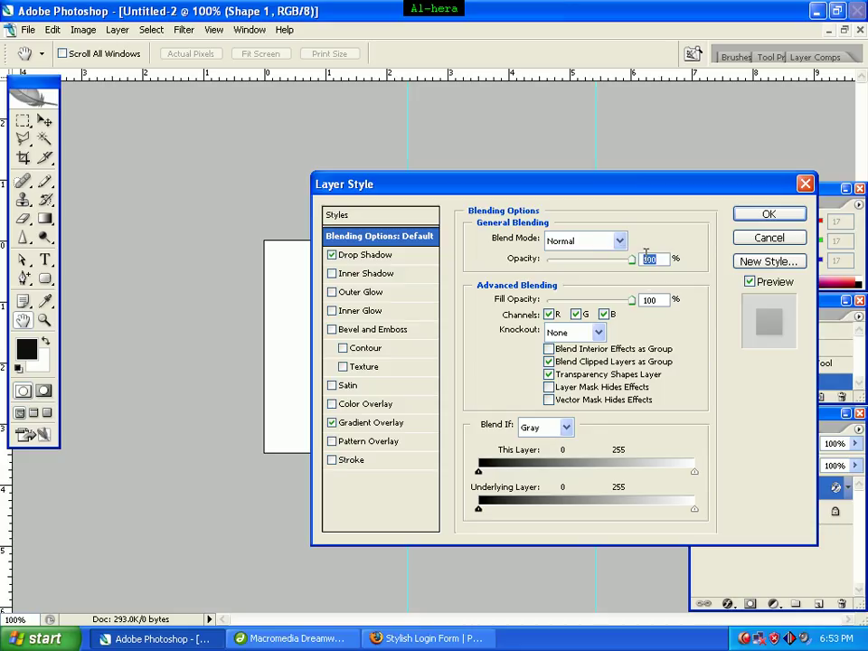
click(331, 256)
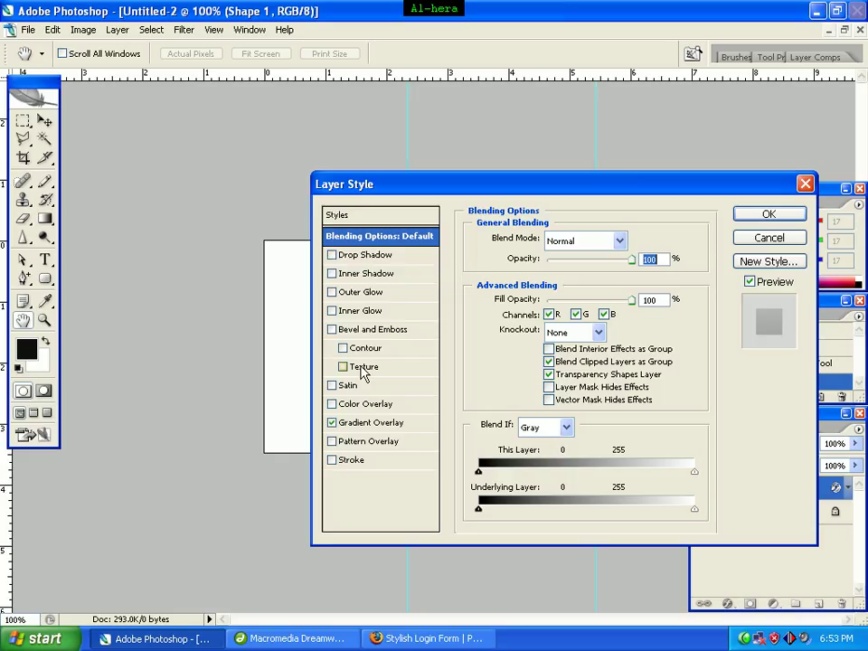
- Base the gradient overlay on the Foreground to Background preset and set its start stop's colour to f4f4f4
click(370, 424)
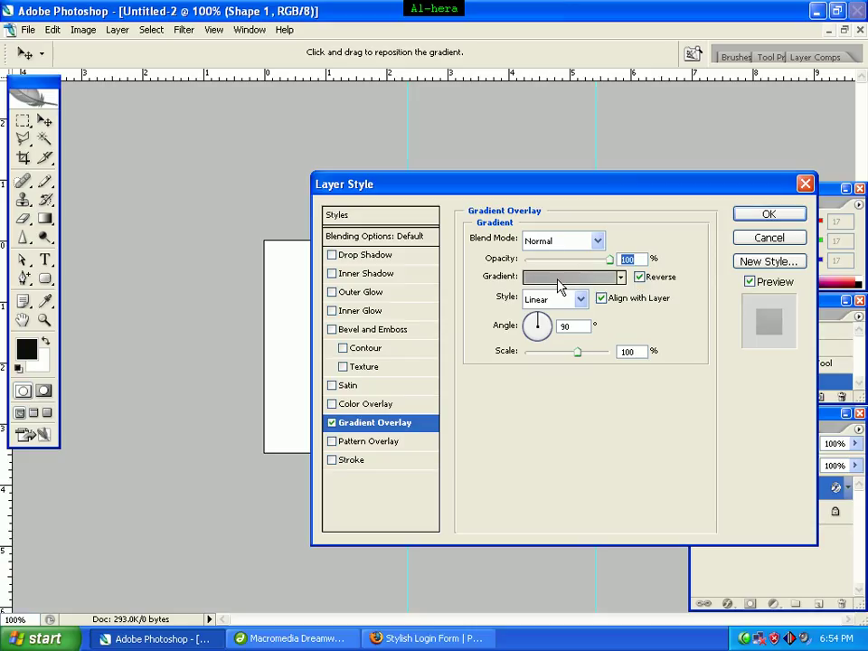
click(560, 277)
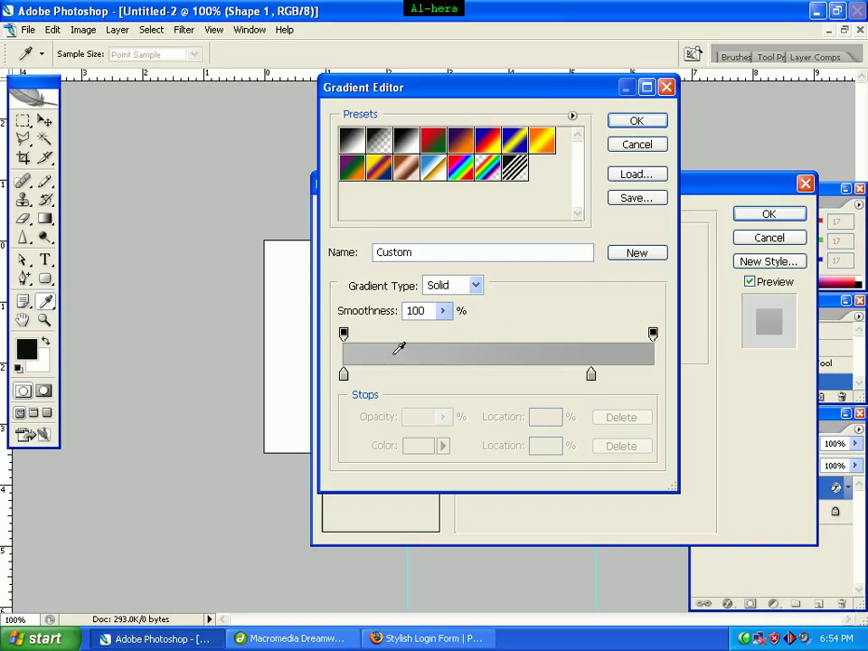
click(352, 141)
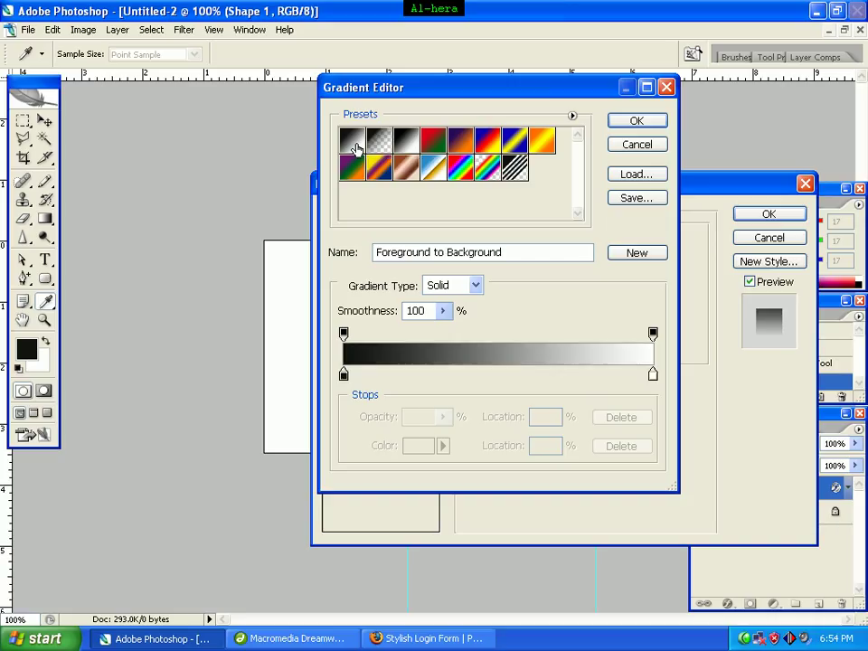
click(344, 376)
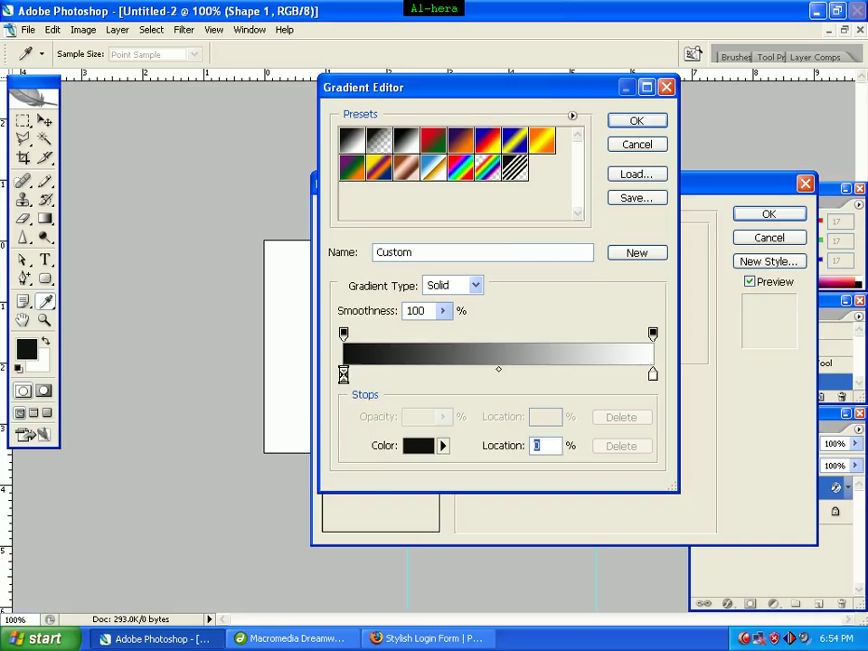
double_click(343, 375)
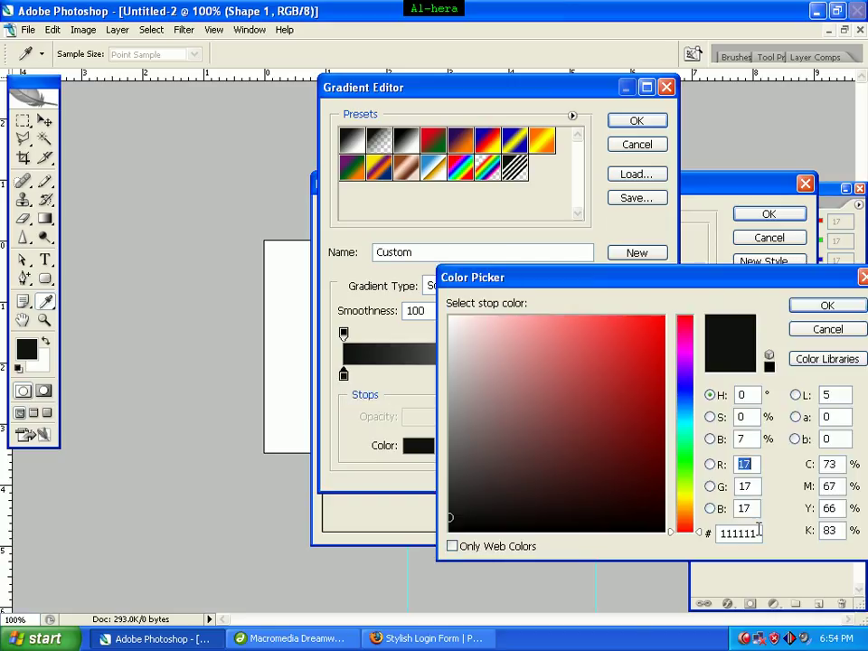
drag(760, 533, 719, 535)
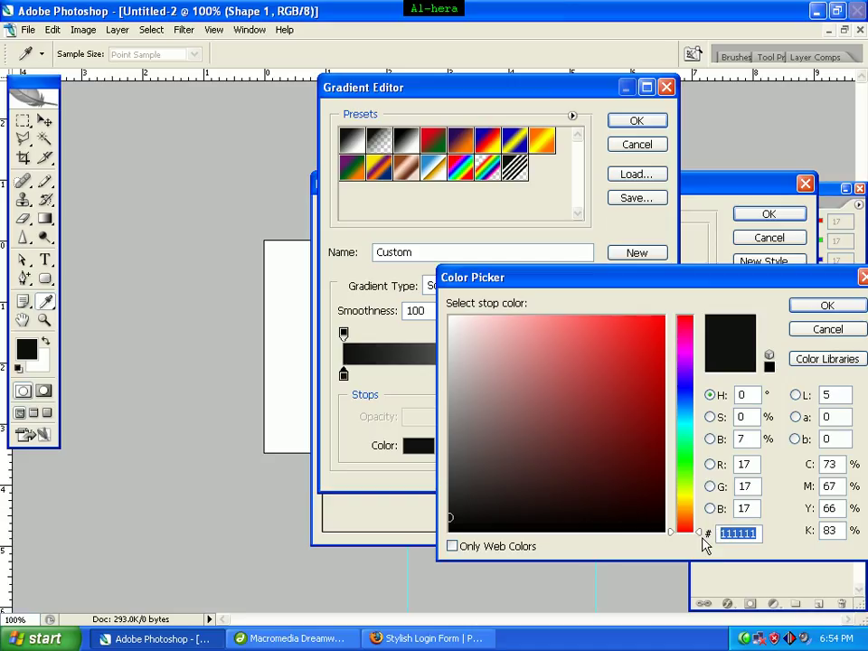
text(4f4f4)
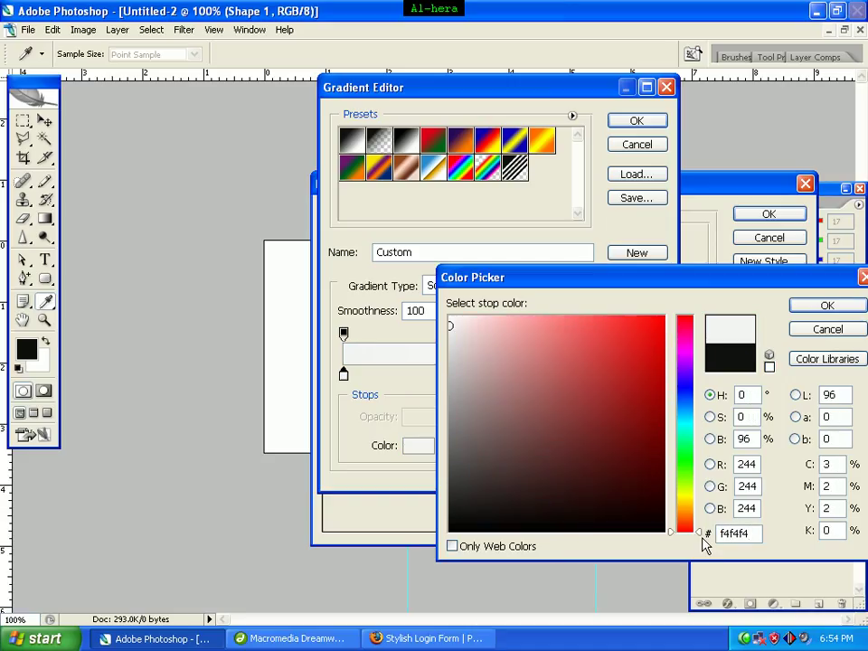
click(830, 306)
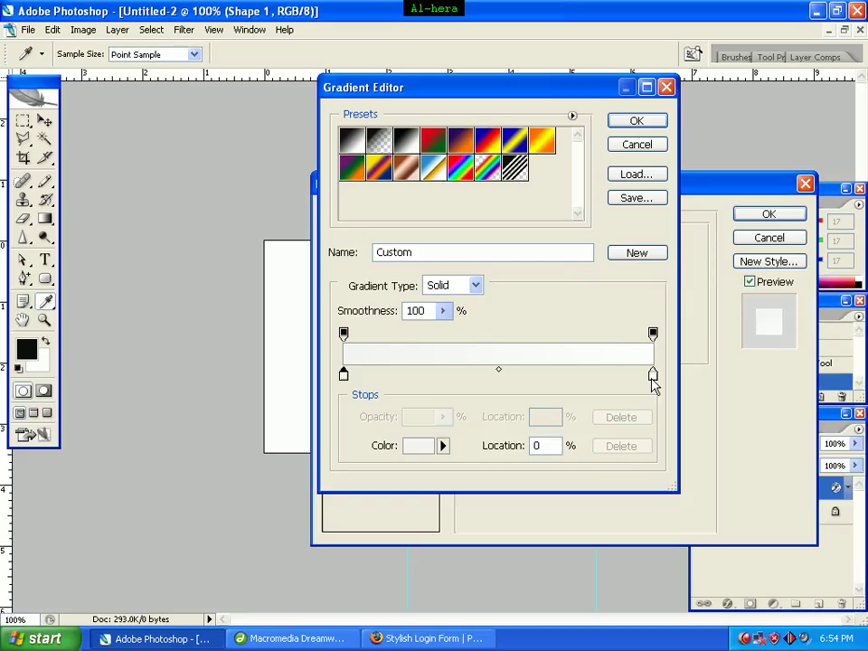
- Set the gradient's end stop at location 100% to fbfbfb and accept the edited gradient
click(653, 374)
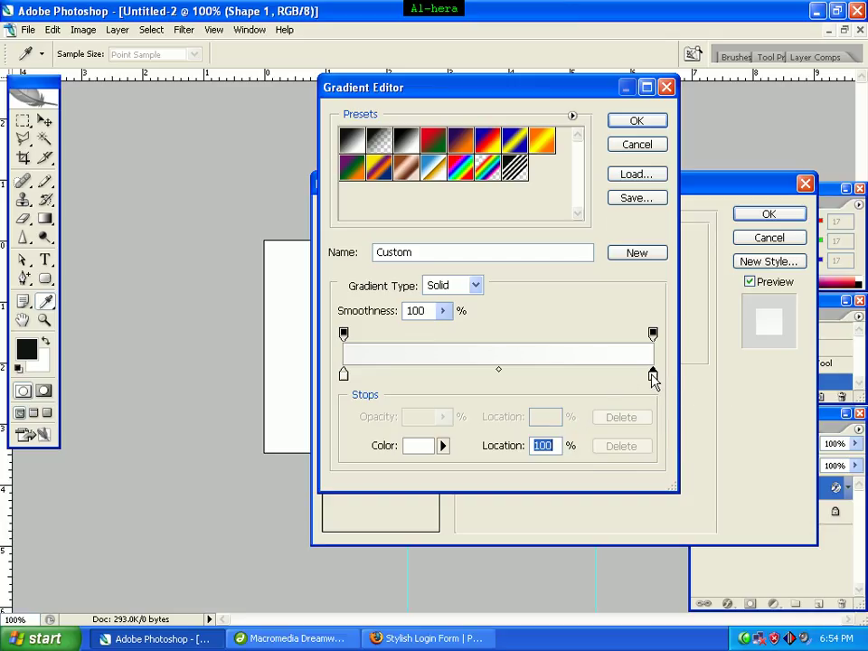
double_click(653, 377)
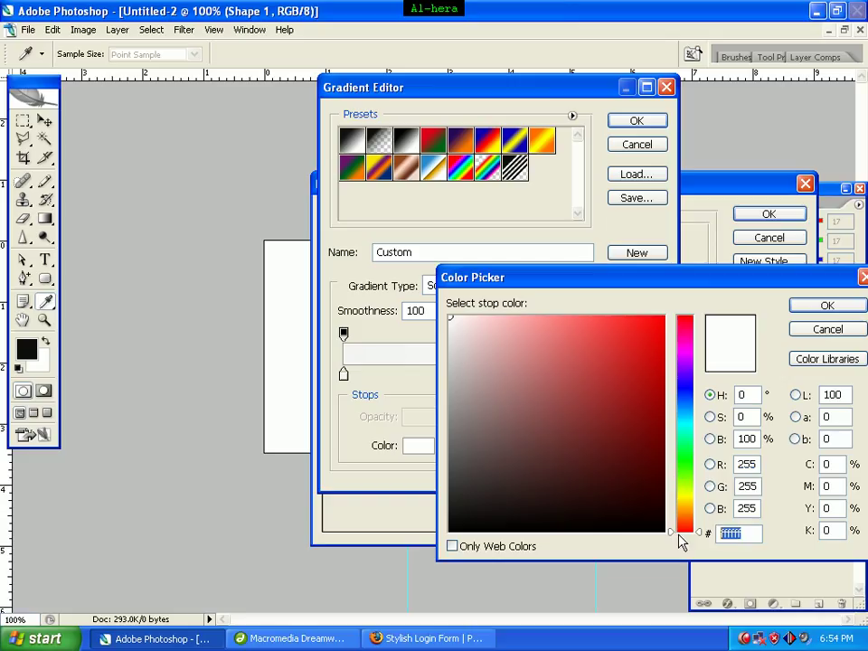
text(fb)
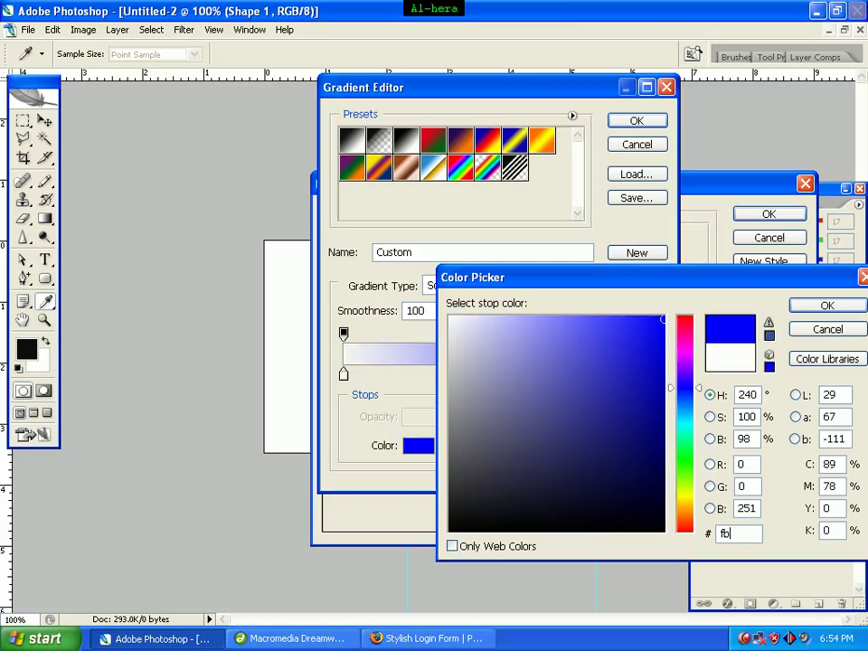
text(fbfb)
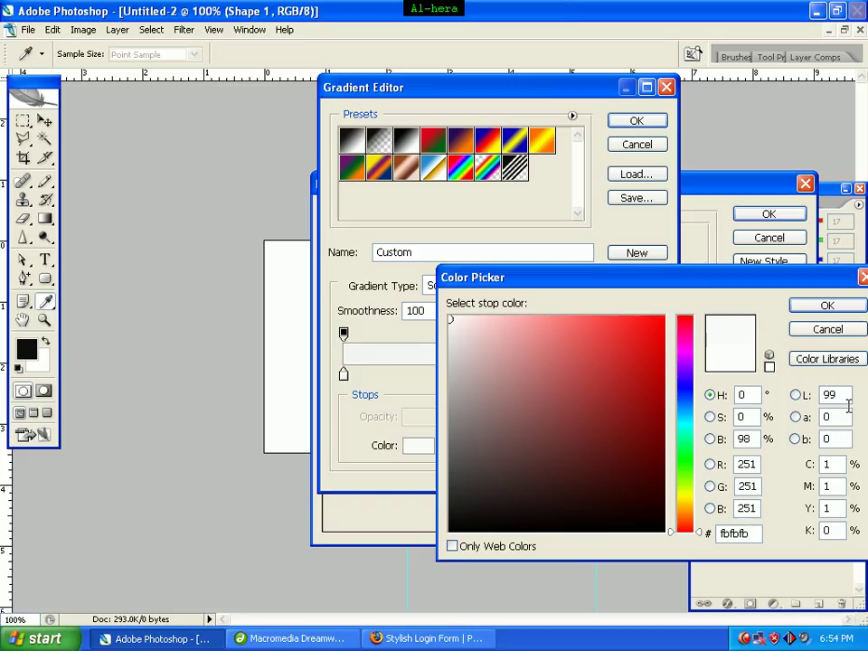
click(828, 305)
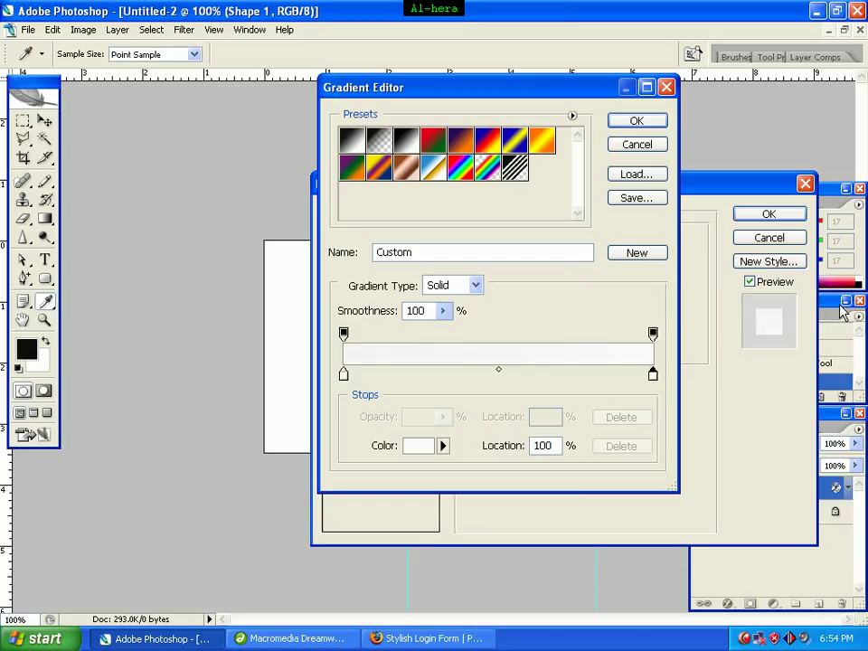
click(638, 123)
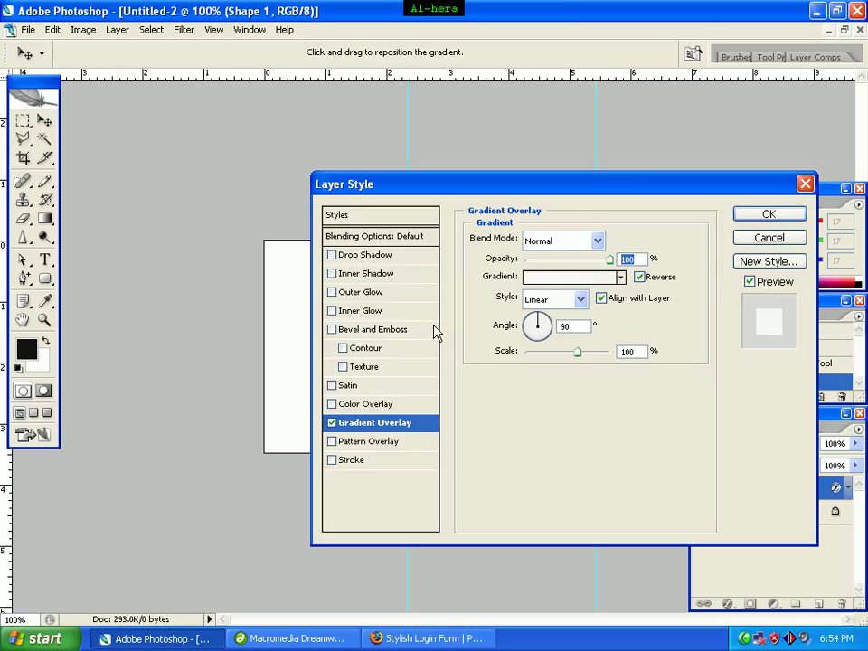
- Add a 1 px outside stroke in colour f3f3f3 to the panel and apply the layer style
click(361, 461)
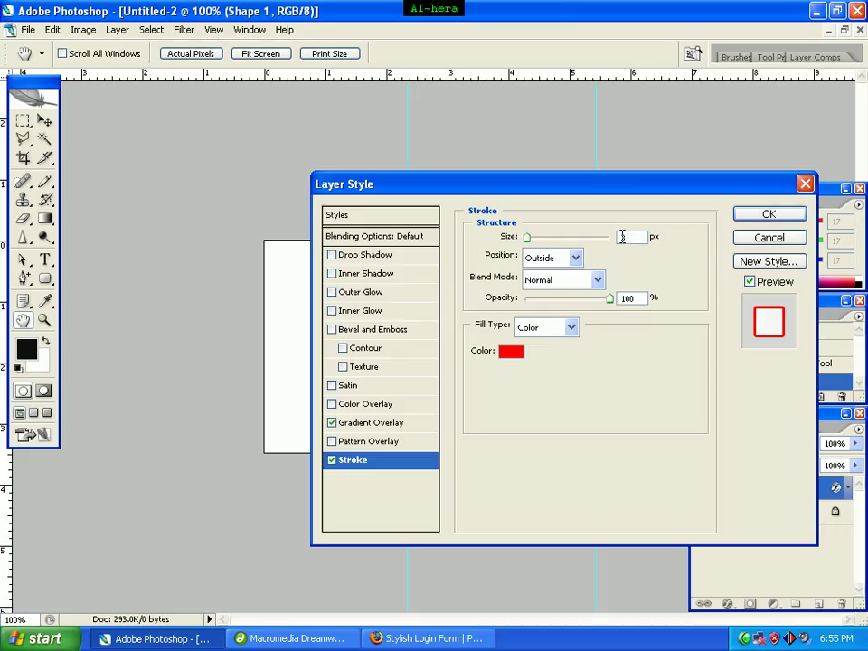
text(1)
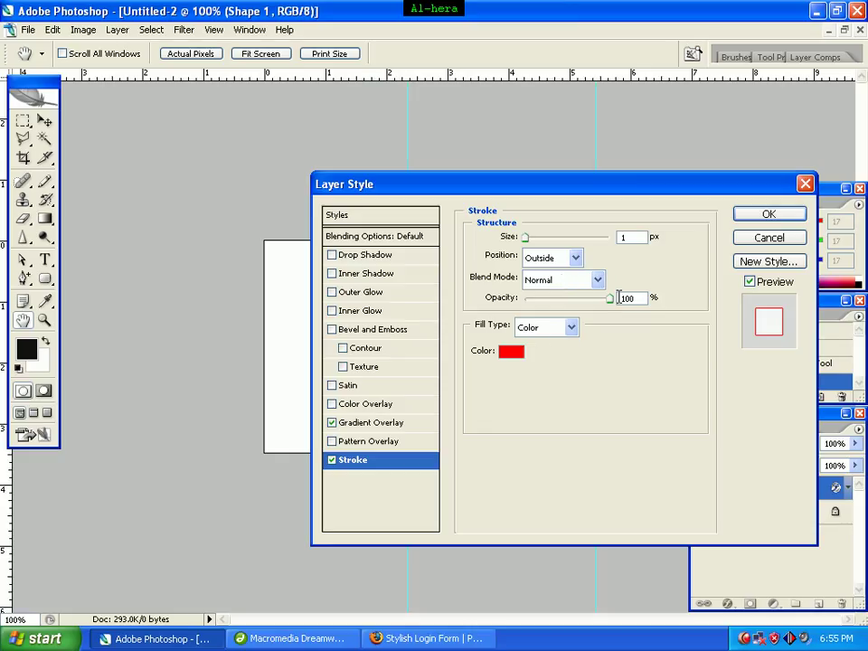
click(505, 356)
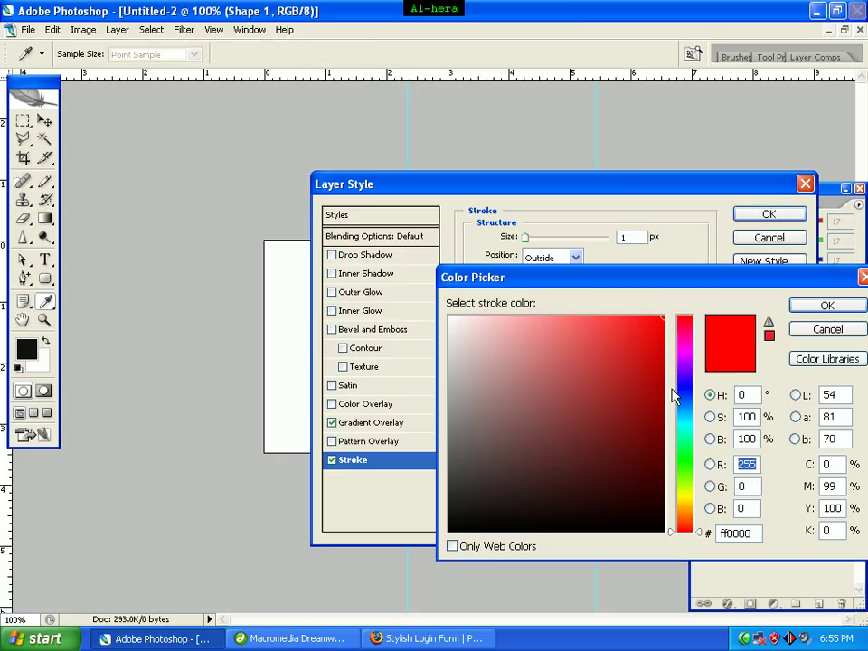
click(752, 534)
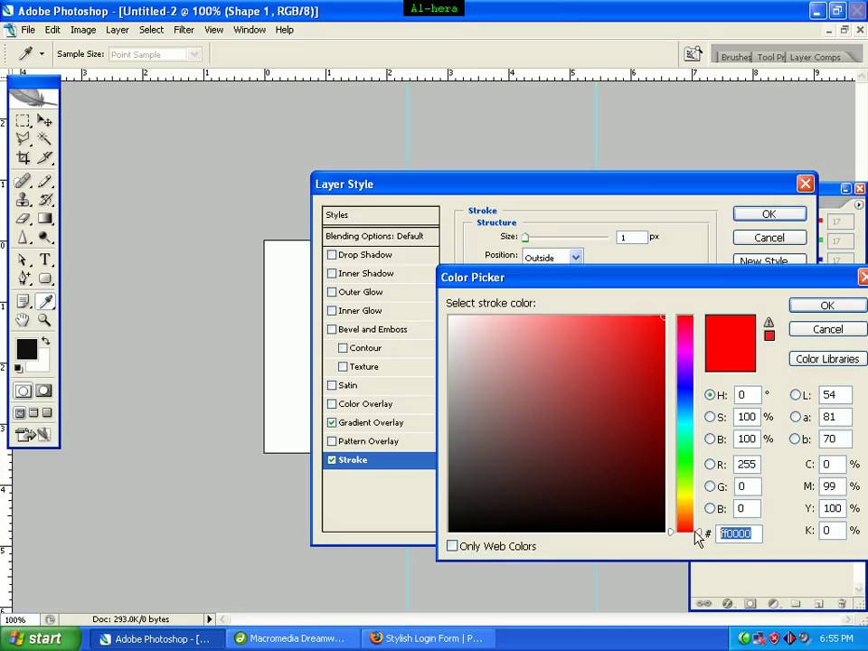
text(f3f)
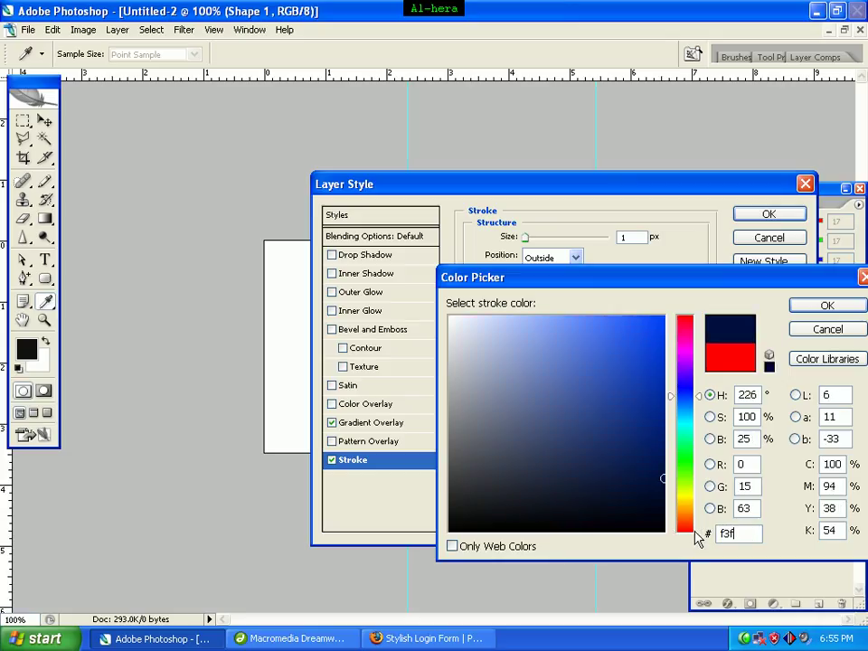
text(3f3)
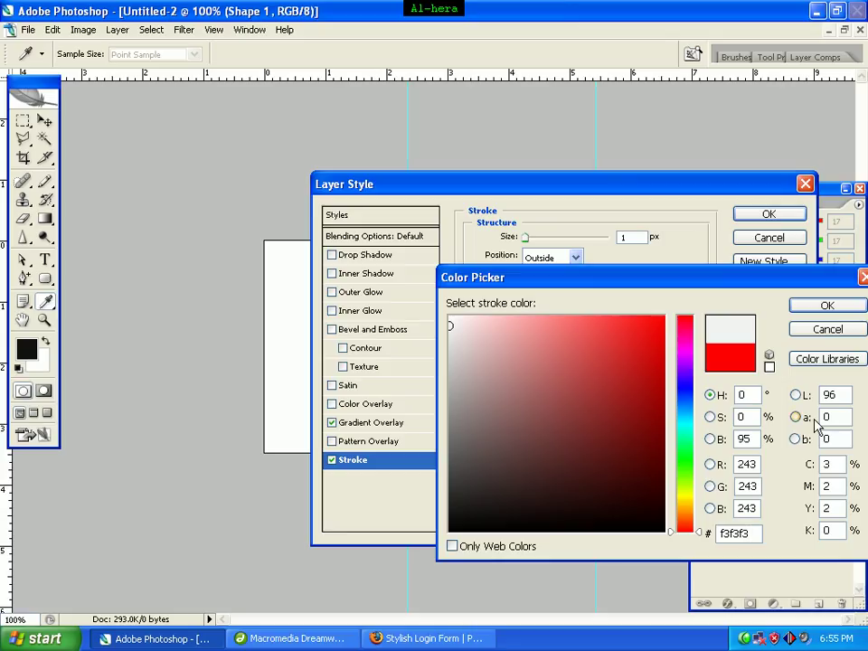
click(811, 310)
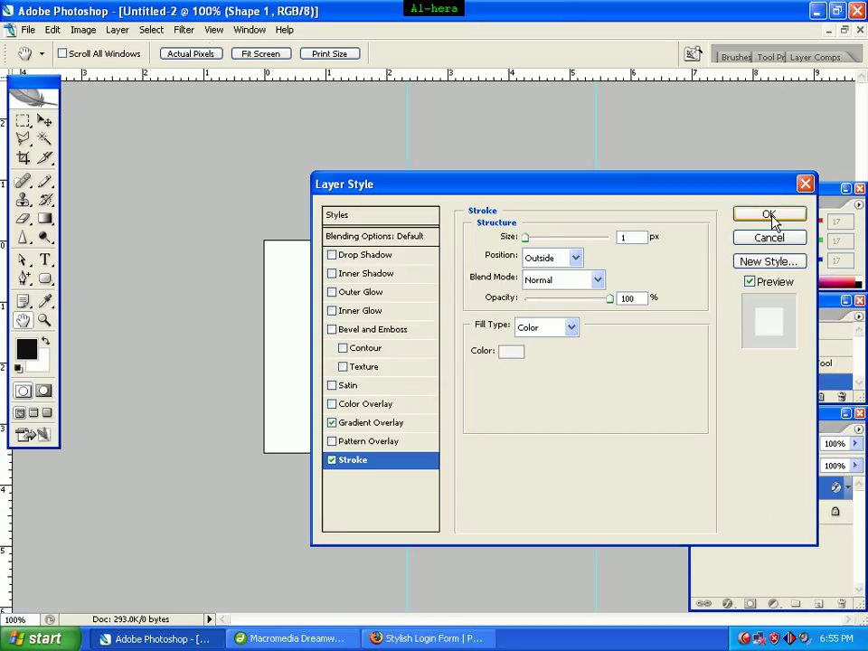
click(769, 216)
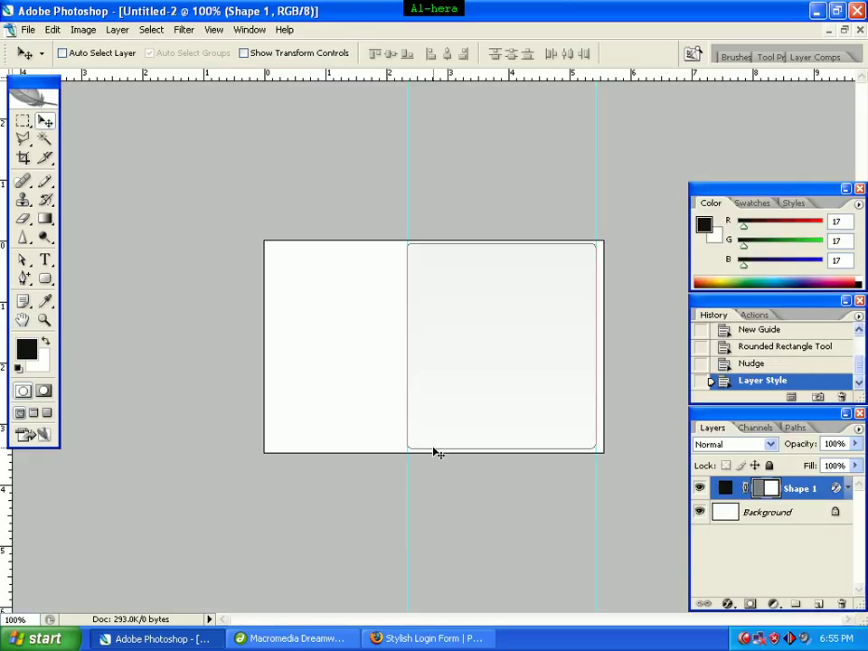
- Rasterize the panel's shape layer and add two vertical guides just inside its two side edges
right_click(795, 493)
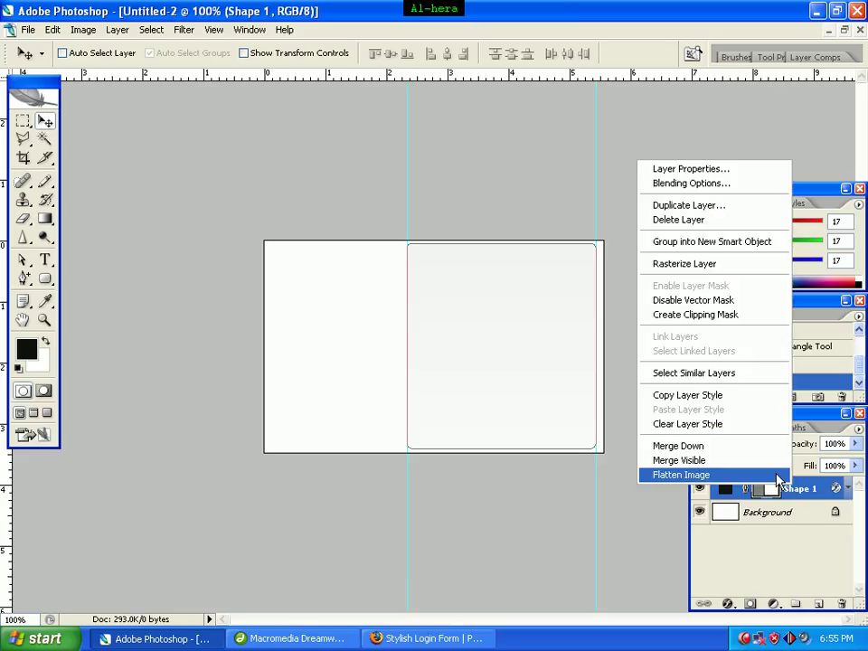
click(685, 263)
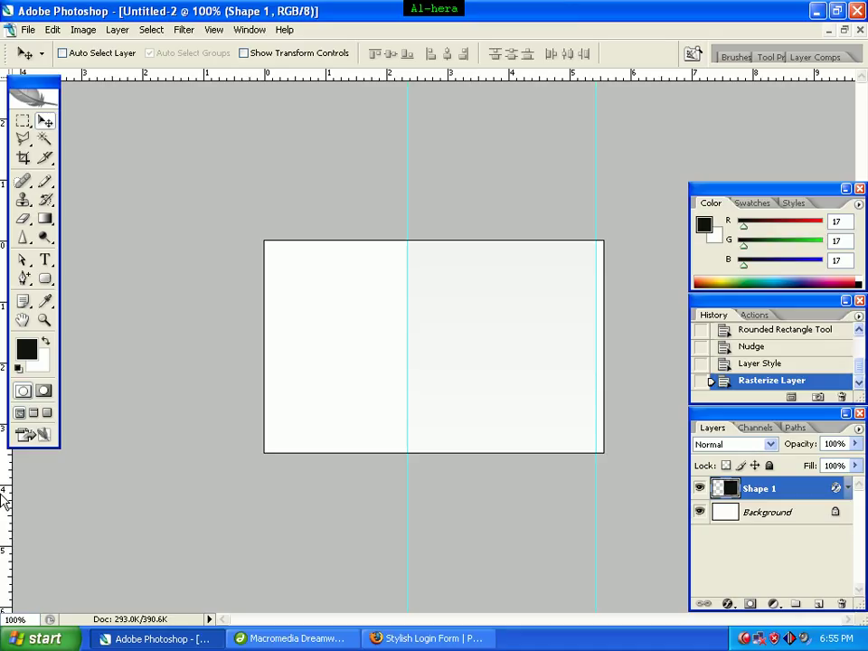
drag(4, 491, 588, 502)
drag(1, 511, 412, 515)
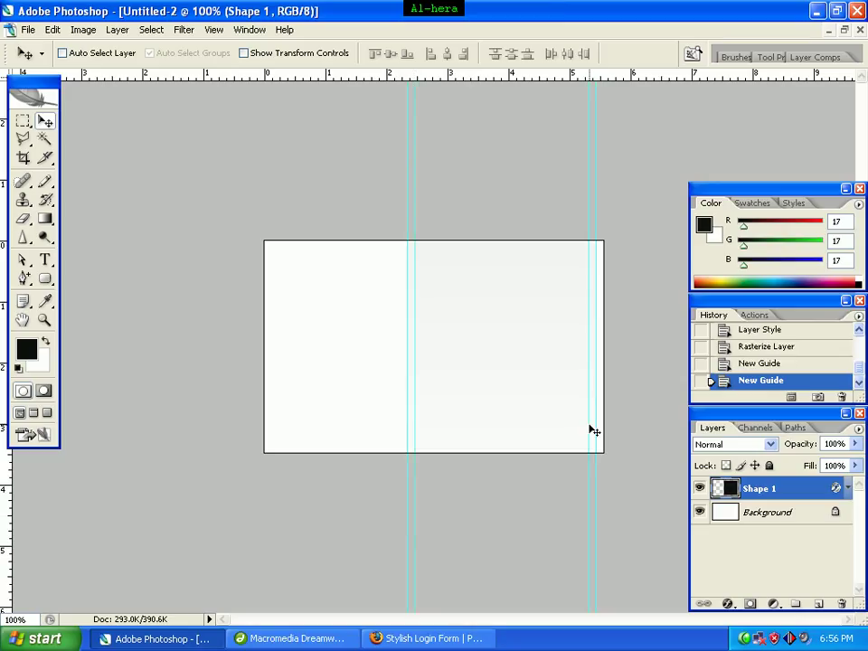
- With foreground colour 641b1b and a 3 px radius, draw a rounded bar about 2.8 by 0.4 inches between the inner guides
click(46, 281)
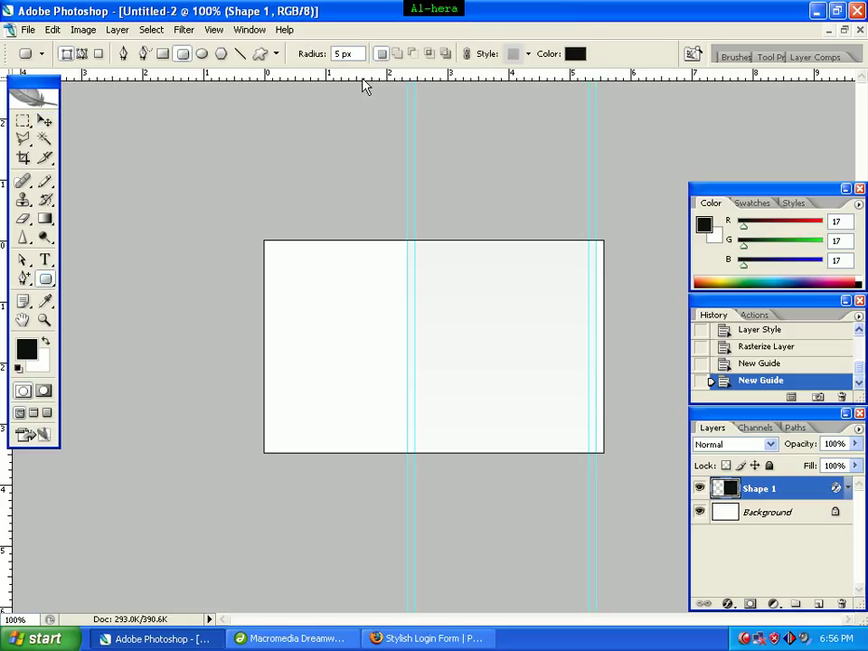
click(310, 54)
key(Return)
click(26, 350)
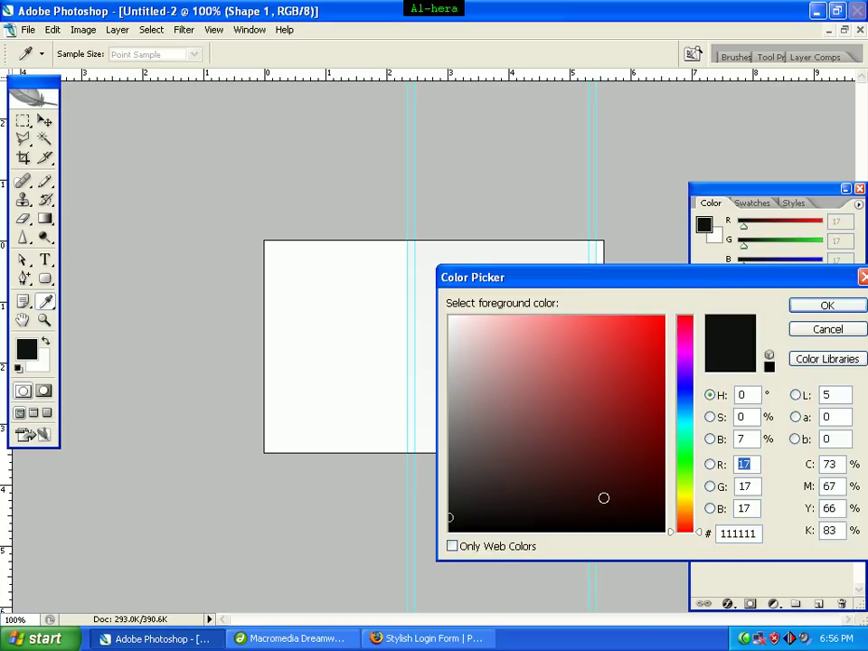
click(606, 446)
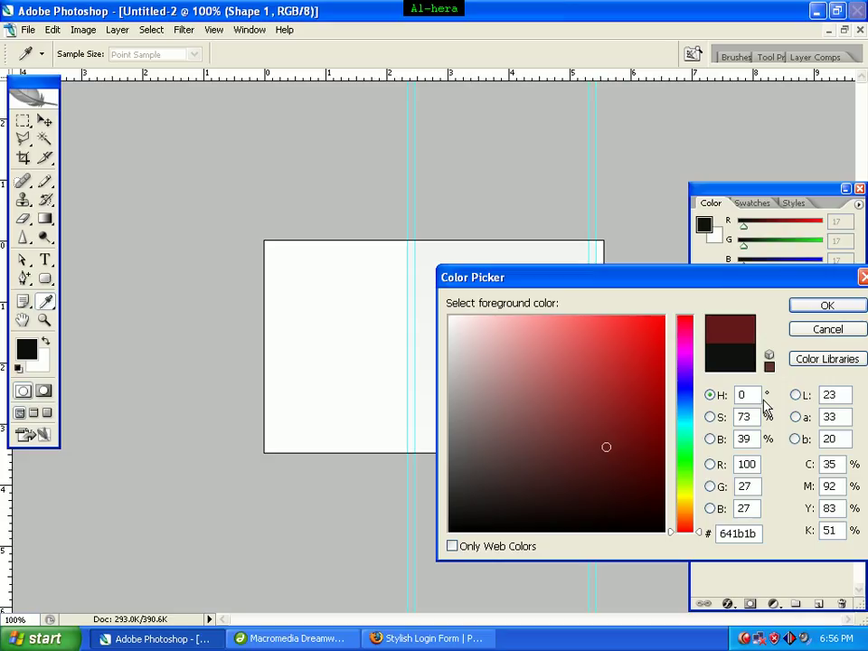
click(834, 308)
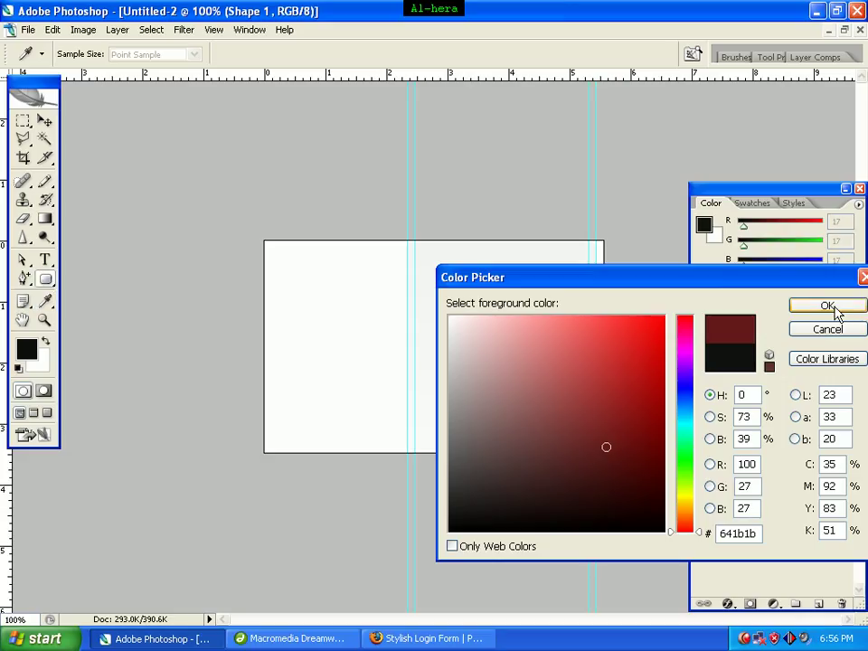
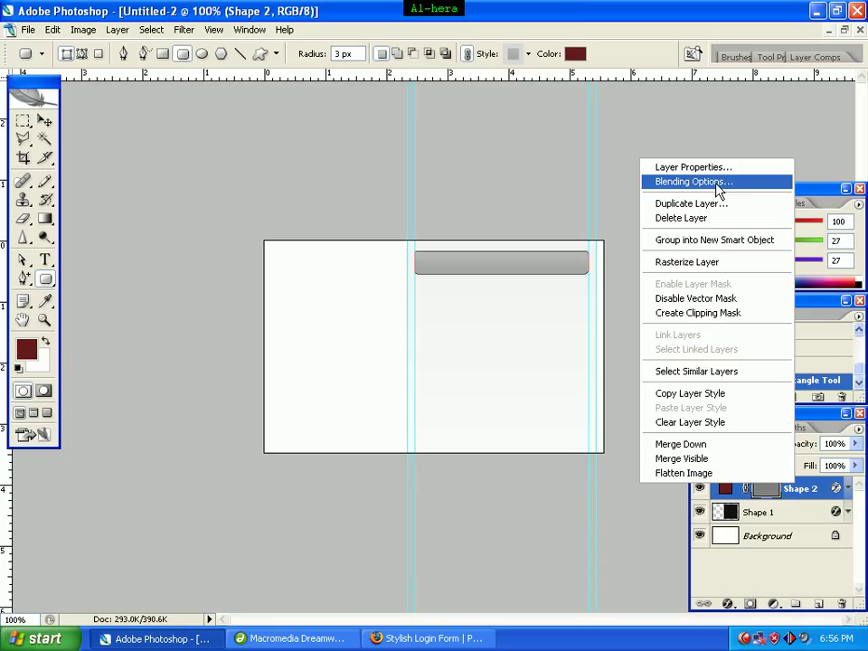
- Open the new bar's blending options and enable its drop shadow with an angle of 90°
click(718, 187)
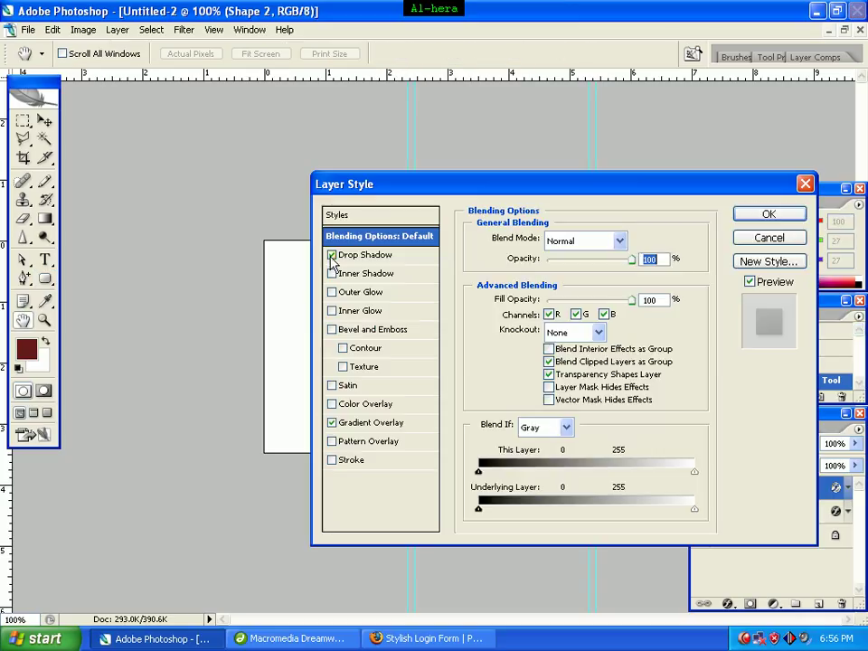
click(332, 255)
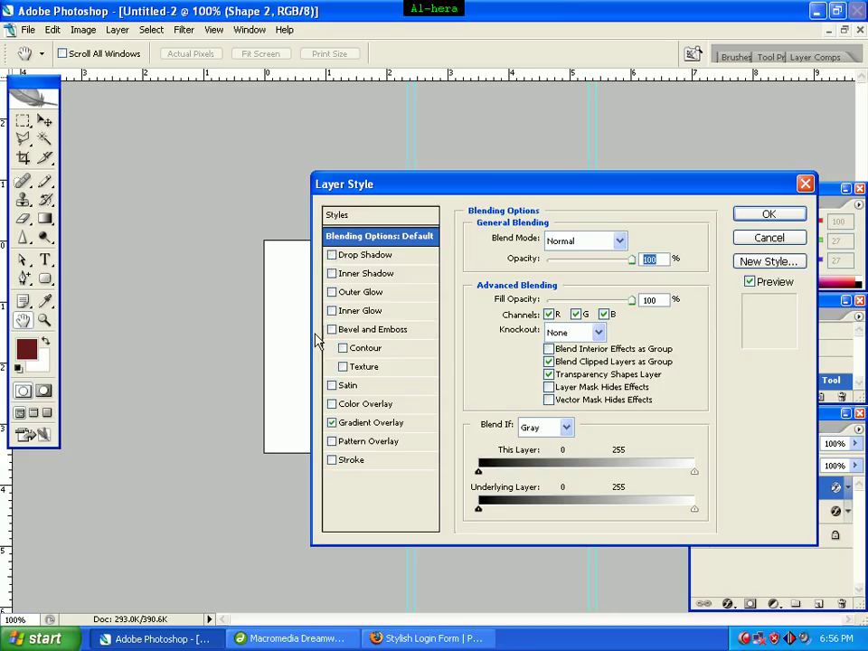
click(332, 423)
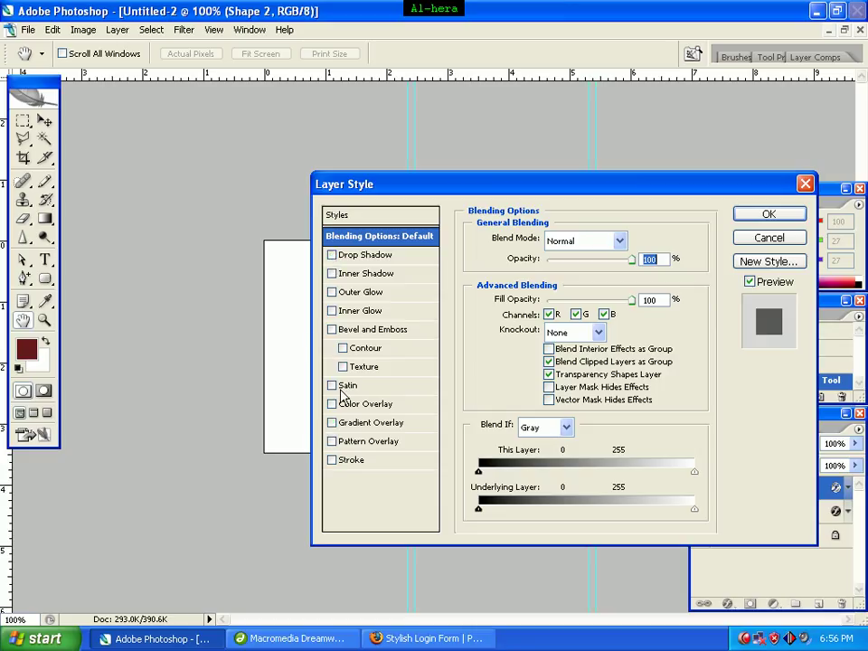
click(378, 257)
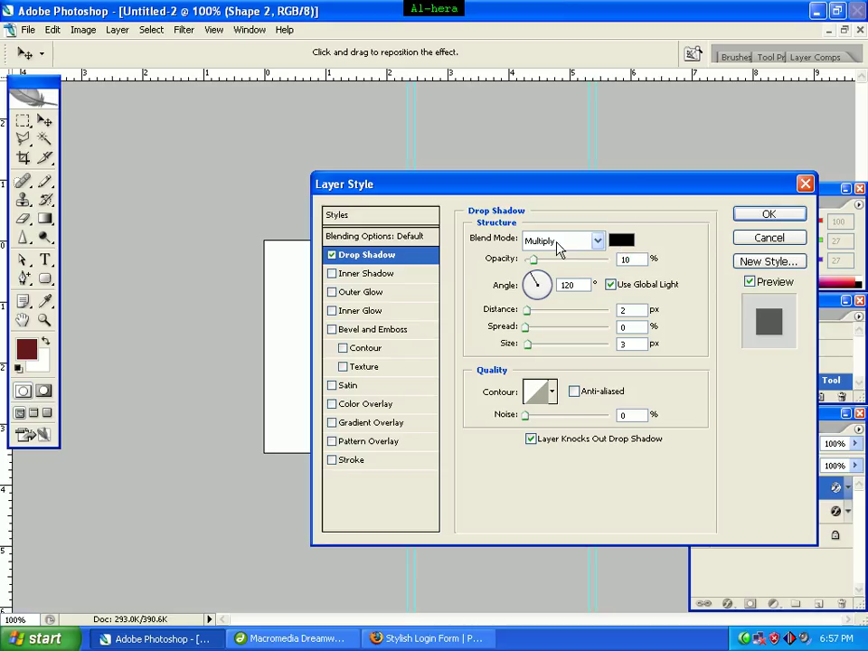
double_click(583, 286)
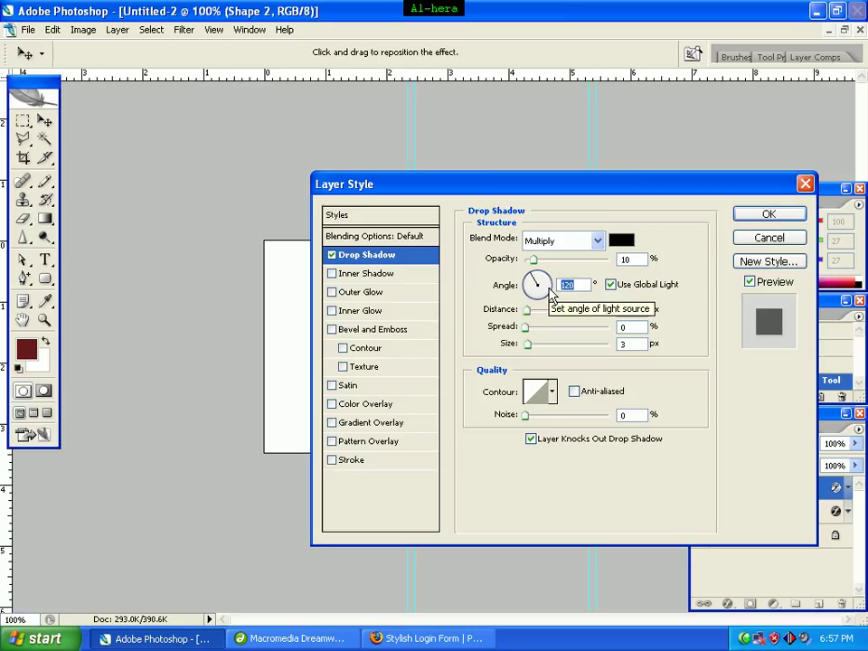
text(90)
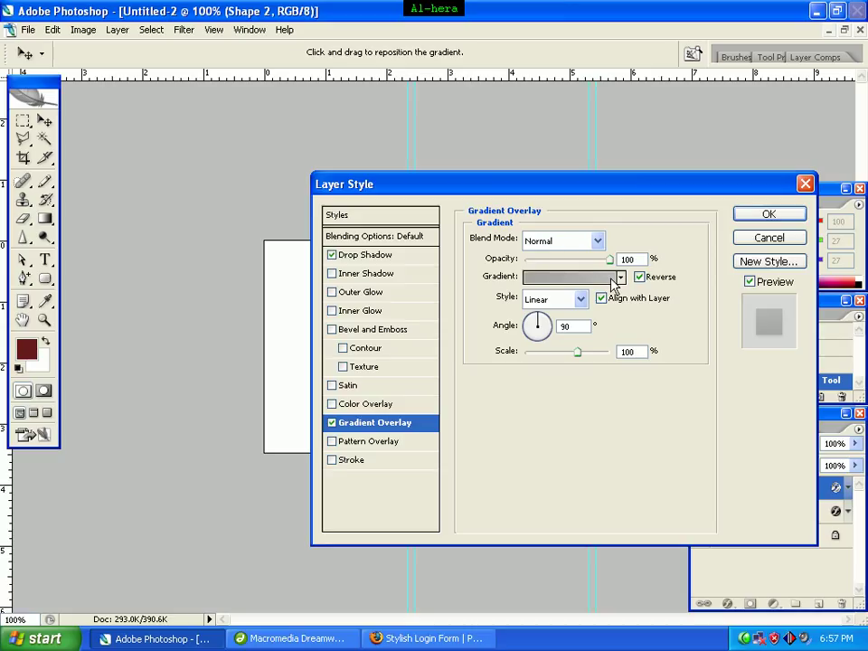
key(Tab)
- Base the bar's gradient overlay on the Foreground to Background preset and set its start stop's colour to bcbcbc
click(560, 285)
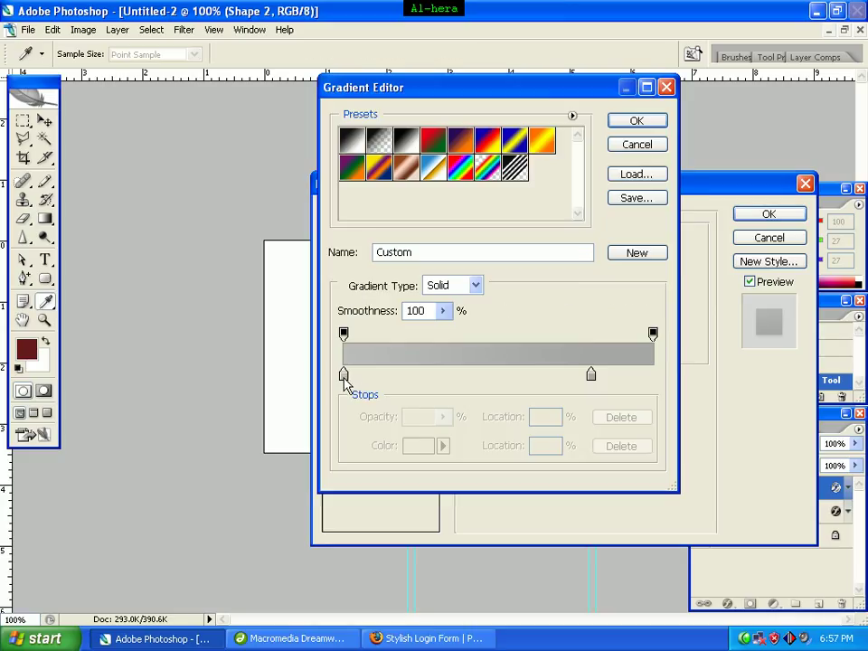
click(352, 143)
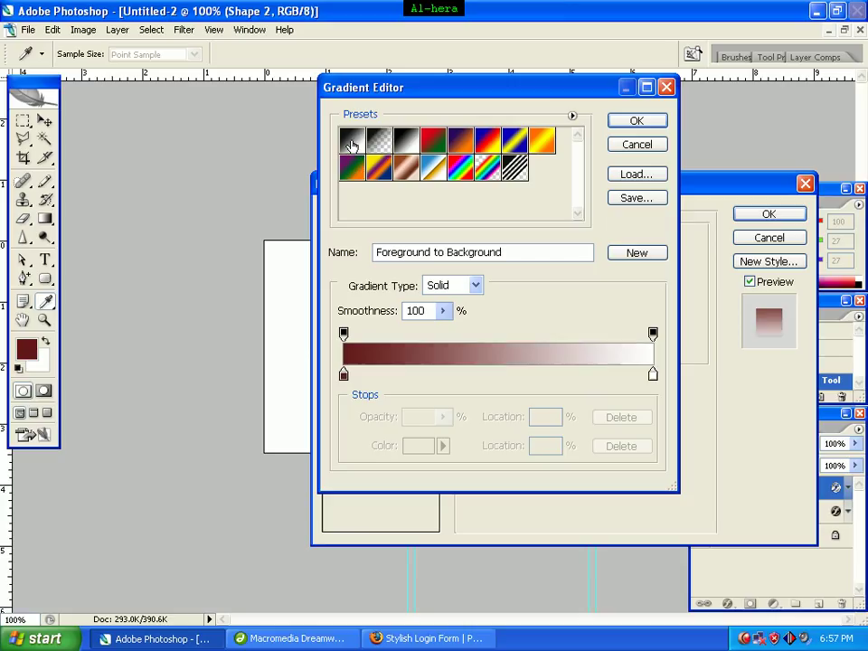
click(343, 374)
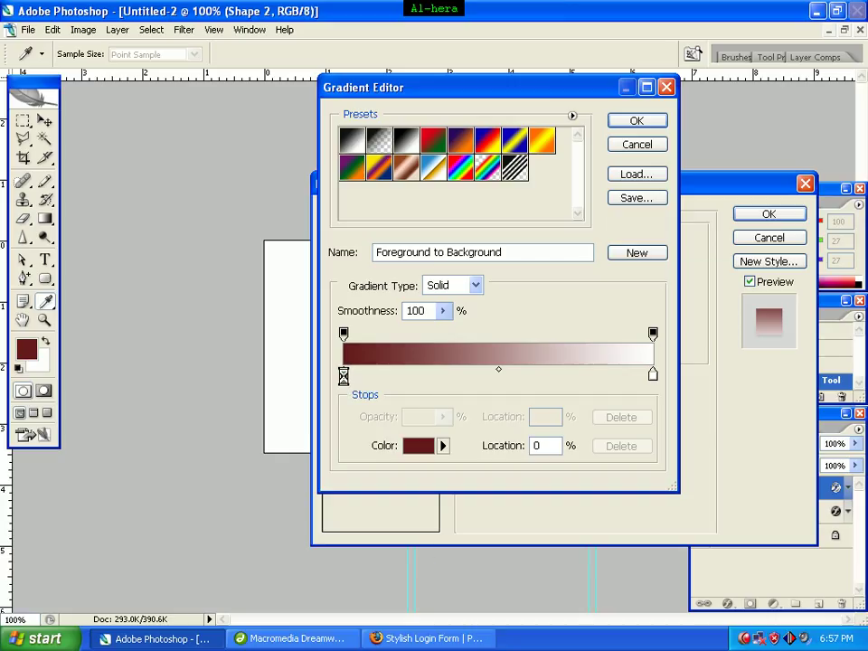
double_click(344, 375)
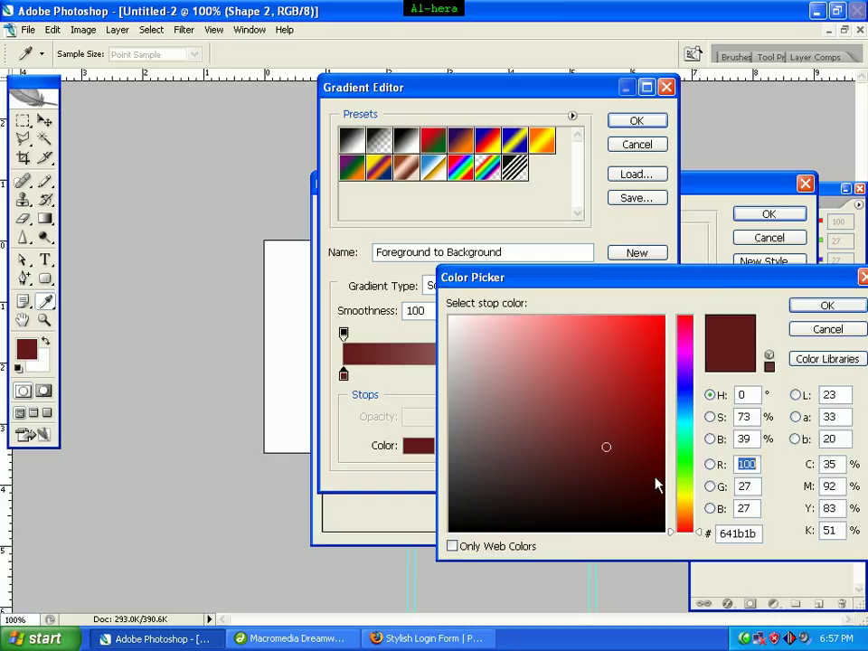
click(760, 532)
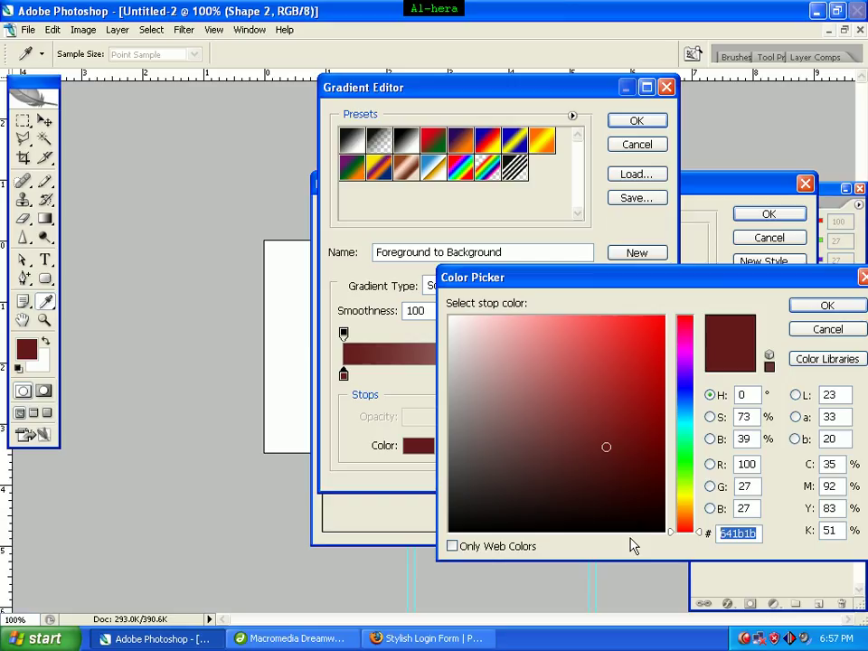
text(bc)
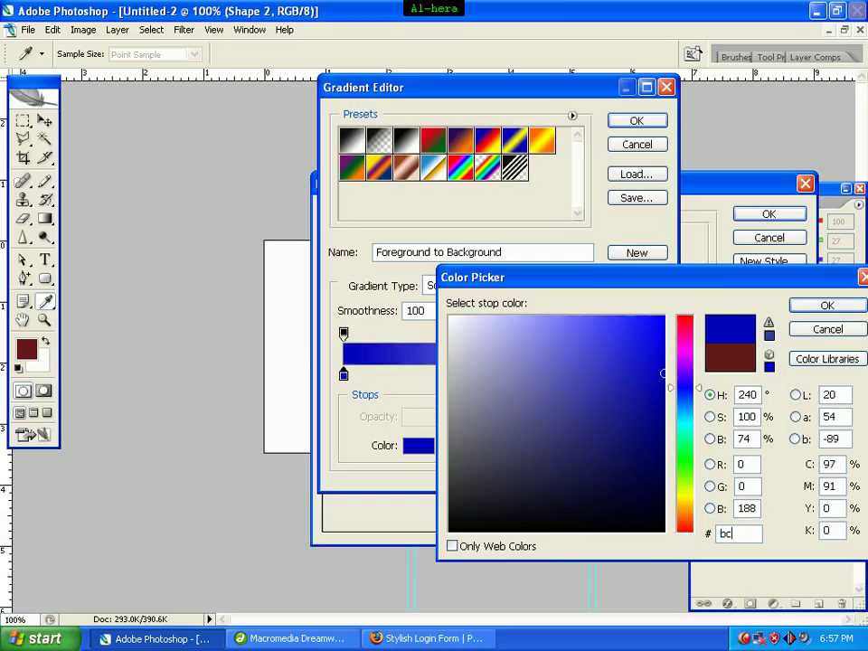
text(bcbc)
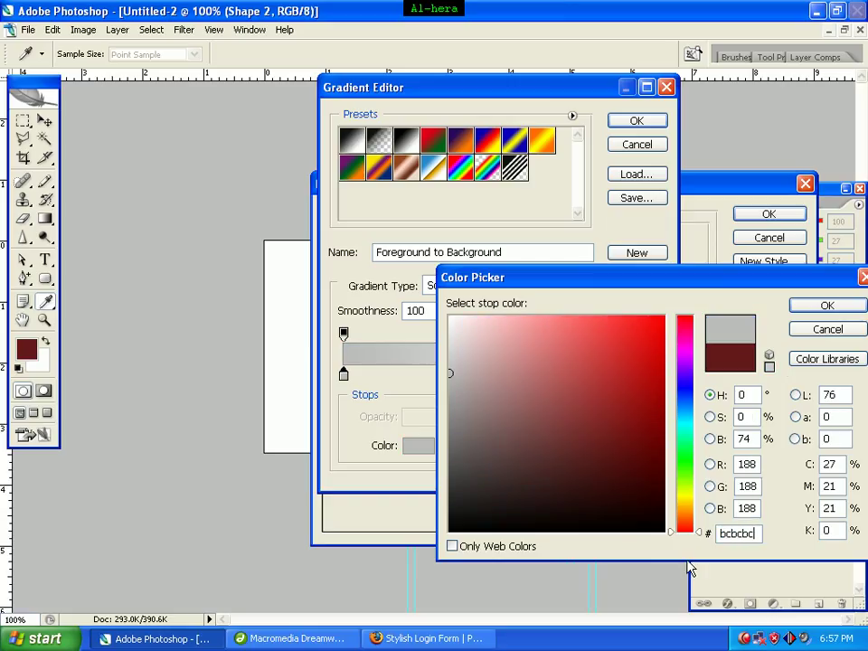
click(825, 307)
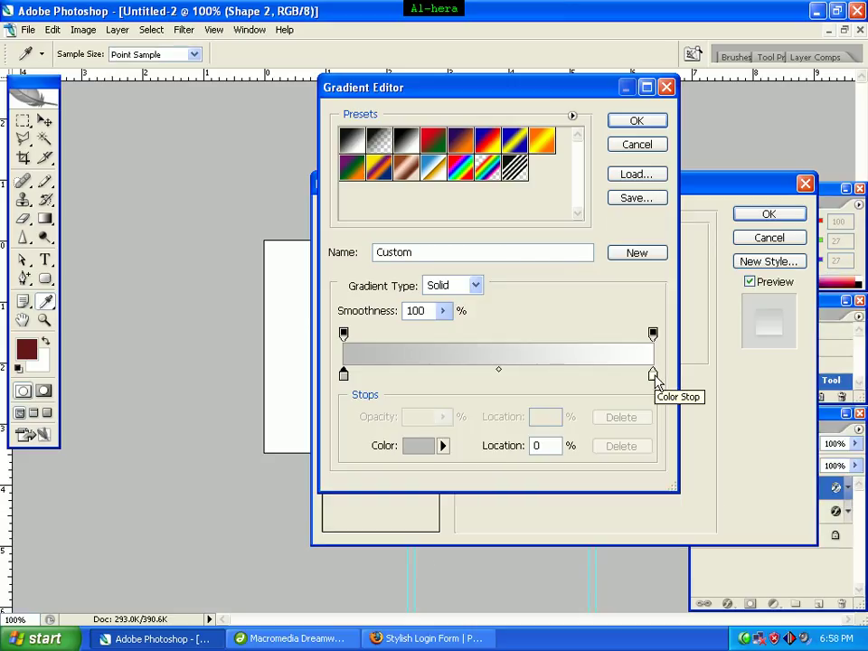
- Move the gradient's end stop to 80%, set its colour to a7a7a7 and accept the gradient
click(654, 376)
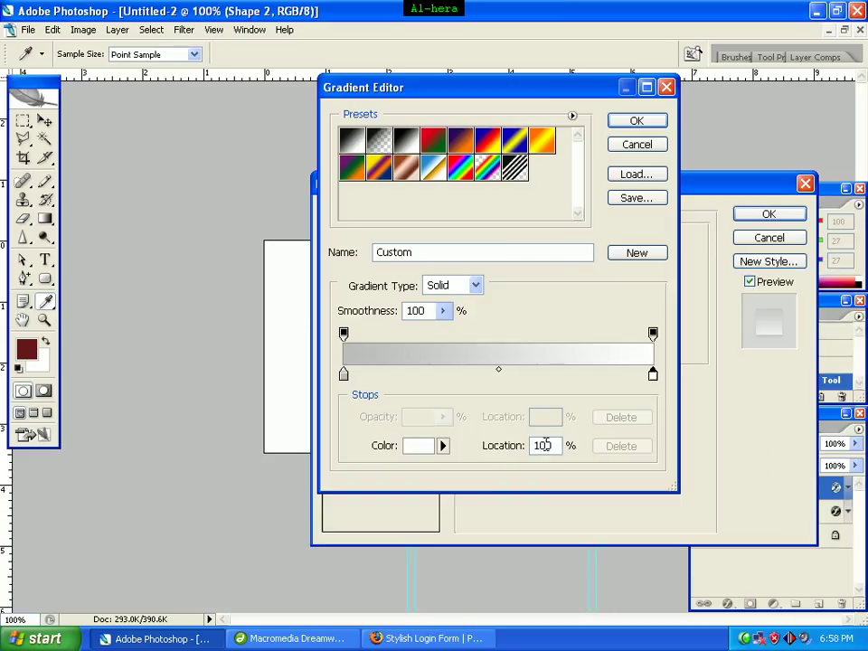
drag(556, 445, 510, 448)
text(80)
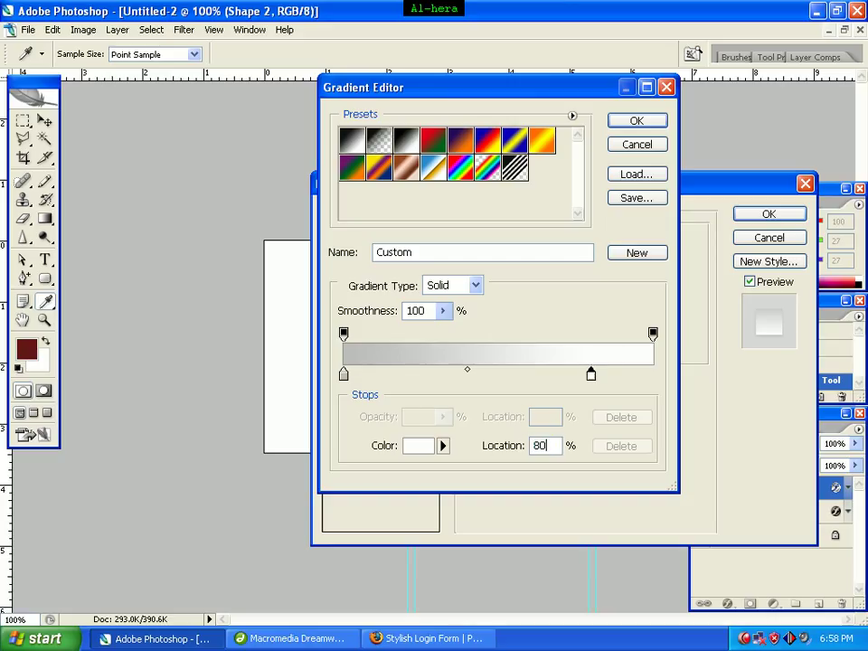
click(591, 375)
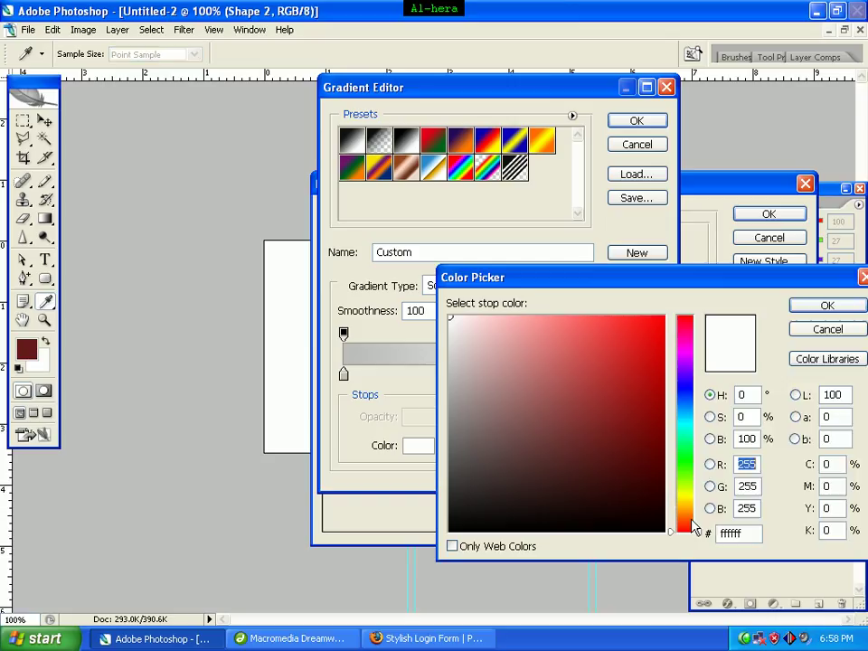
drag(752, 533, 705, 535)
text(a)
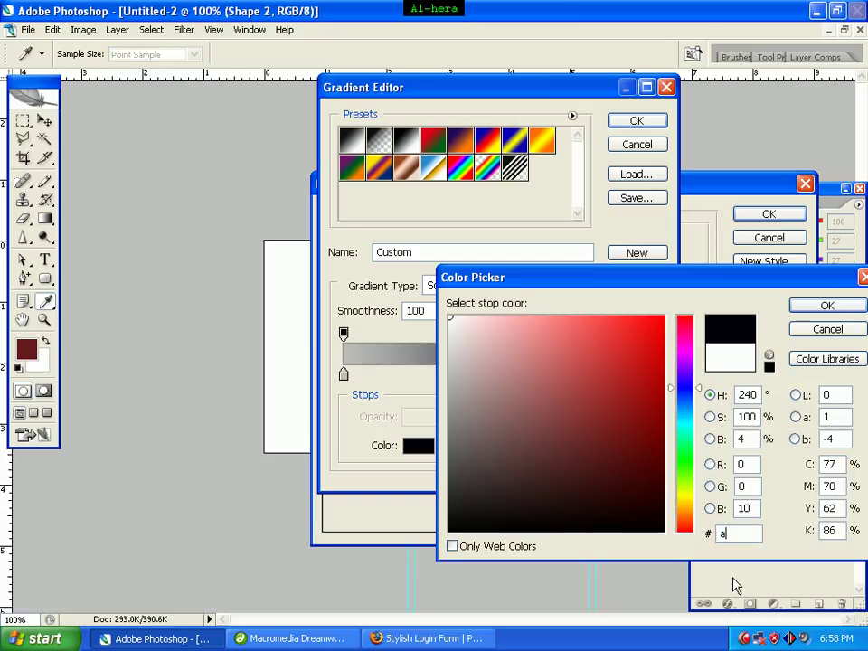
text(7a7a7)
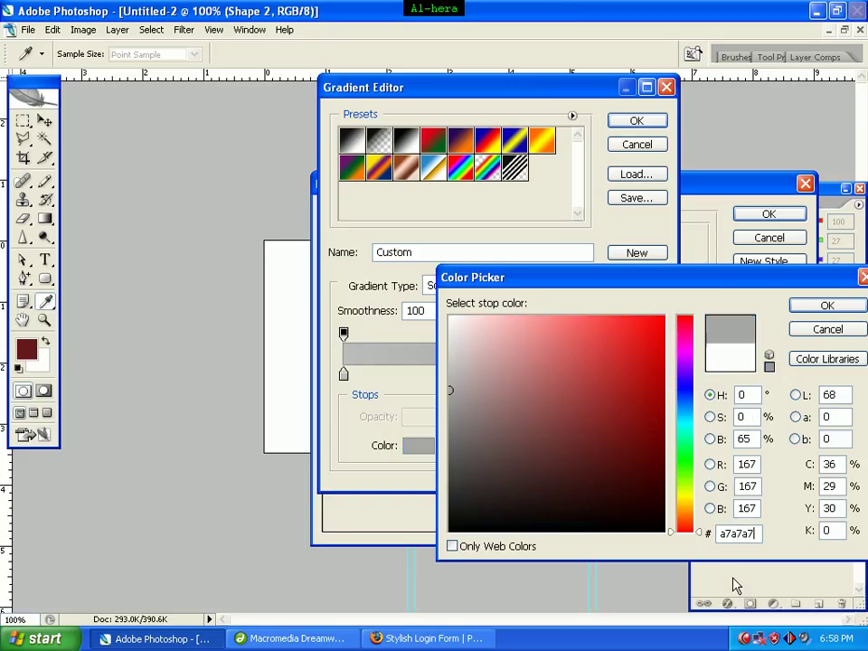
click(826, 306)
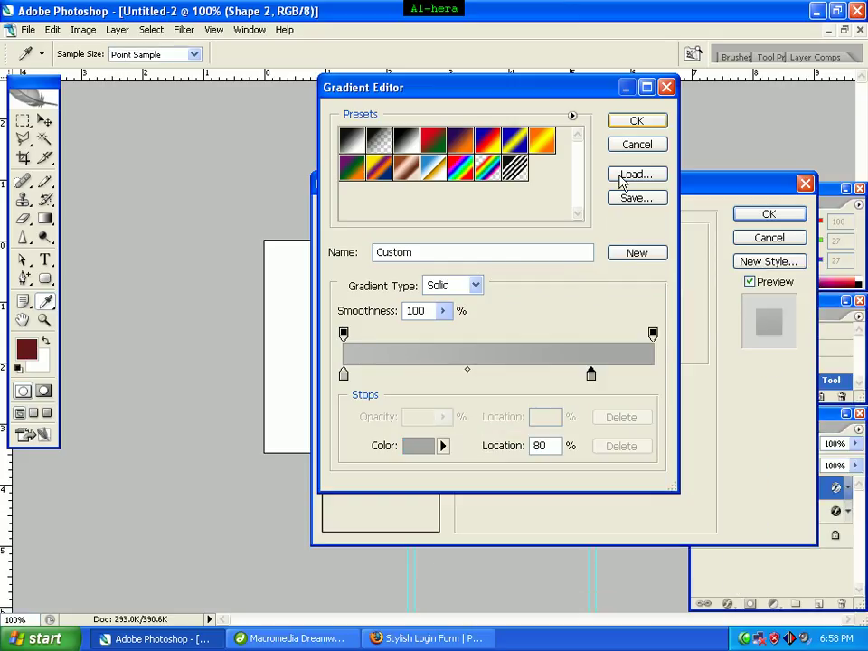
click(638, 122)
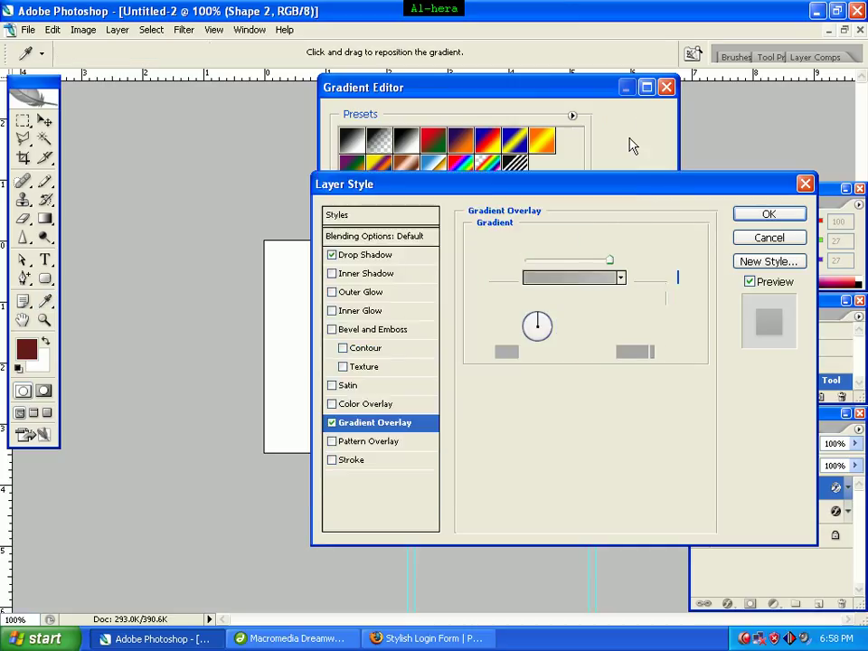
- Add a 1 px outside stroke in colour bcbcbc to the bar and apply the layer style
click(361, 463)
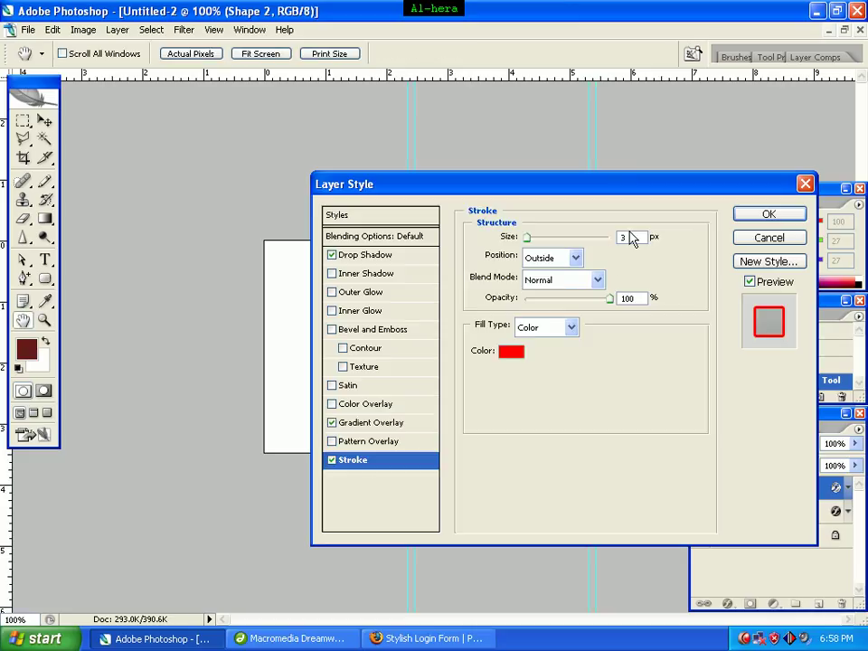
double_click(637, 235)
text(1)
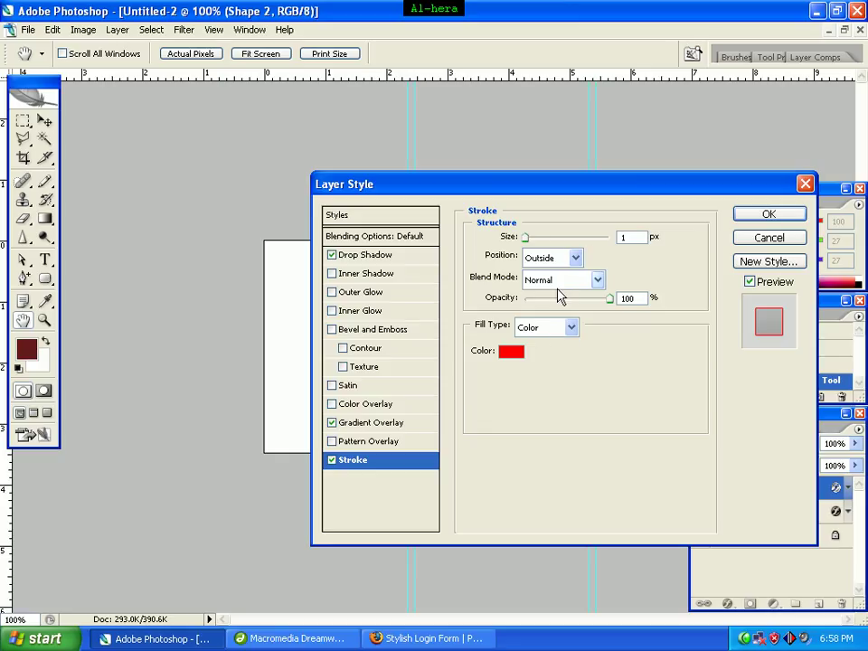
click(512, 353)
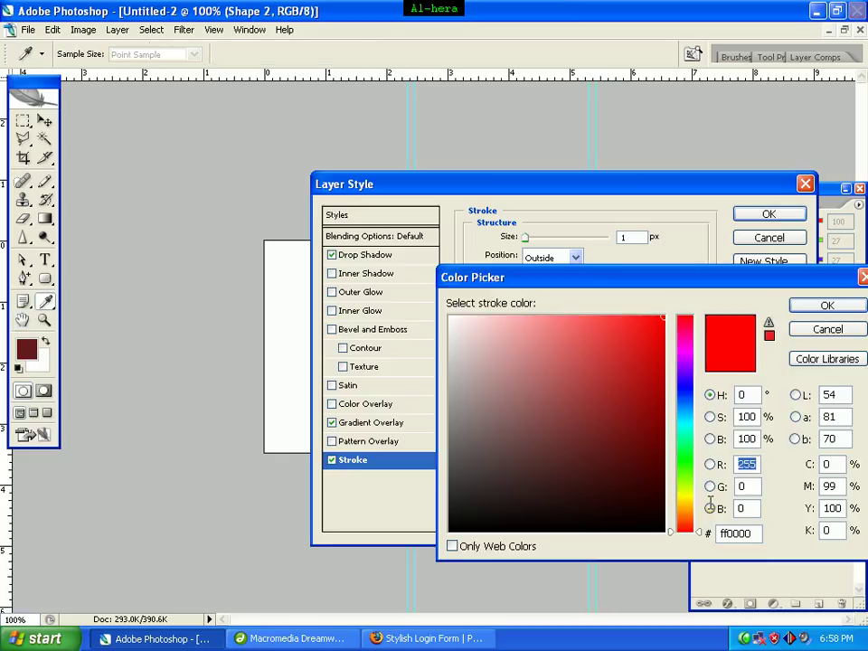
drag(755, 534, 709, 537)
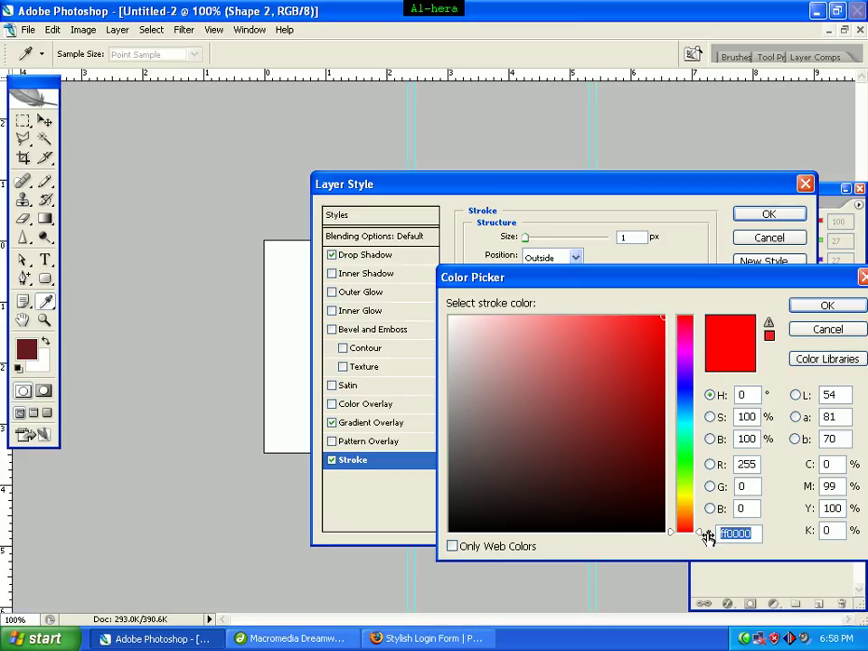
text(bcb)
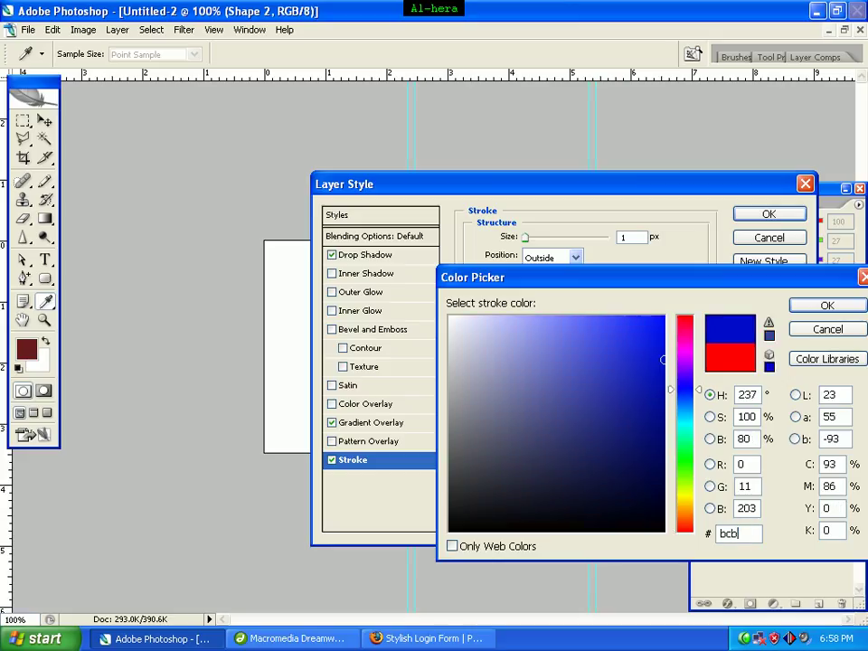
text(cbc)
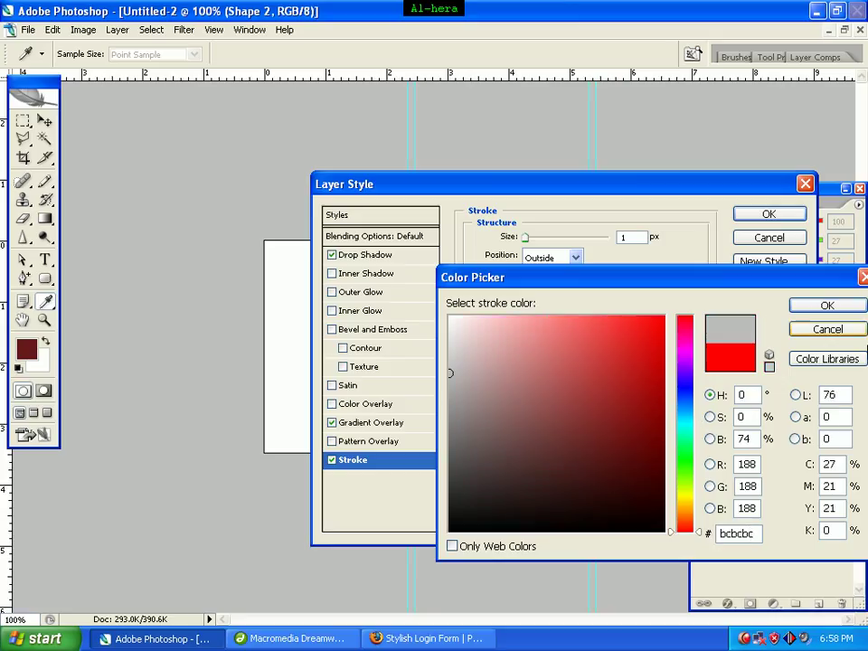
click(828, 306)
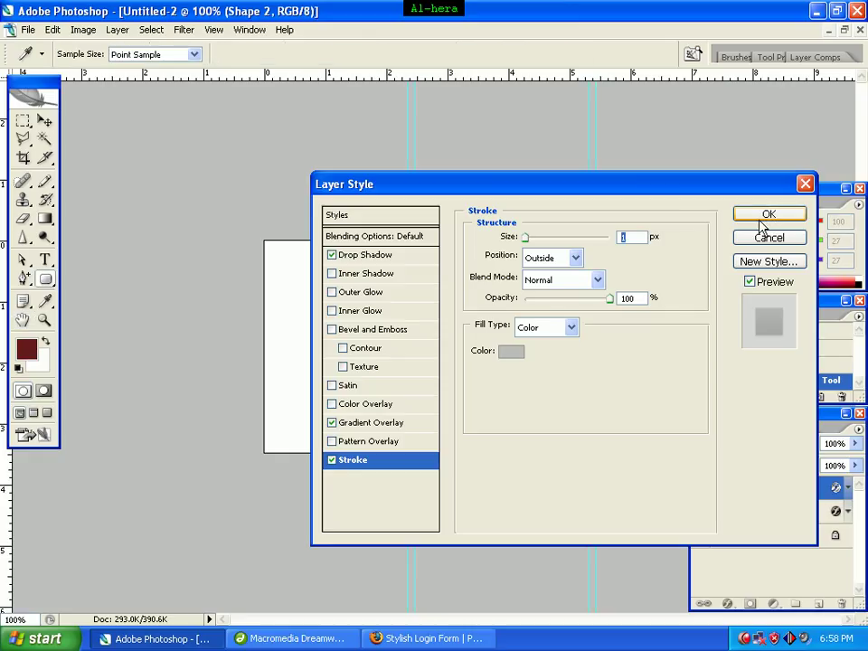
click(769, 216)
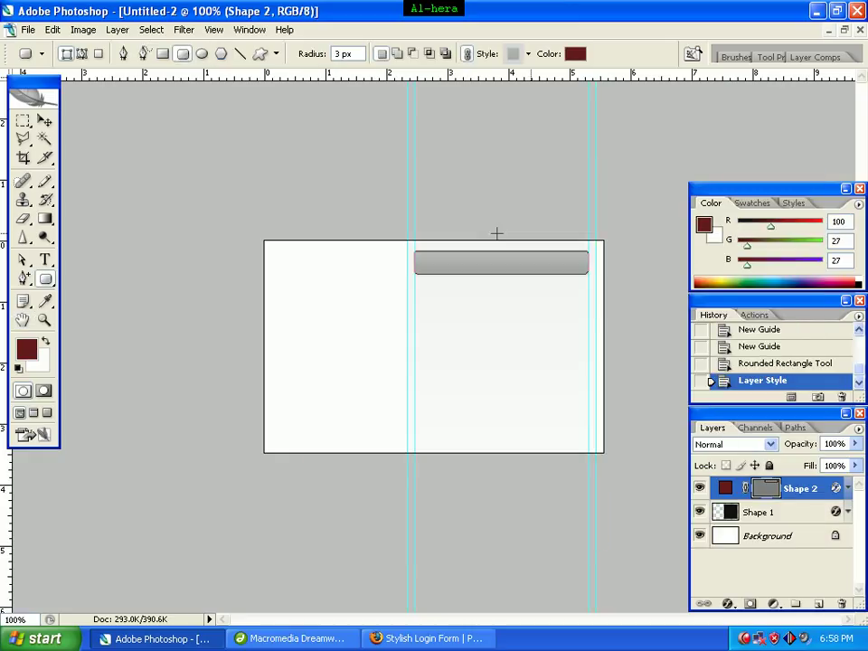
- Rasterize the header bar's shape layer and duplicate it
right_click(790, 490)
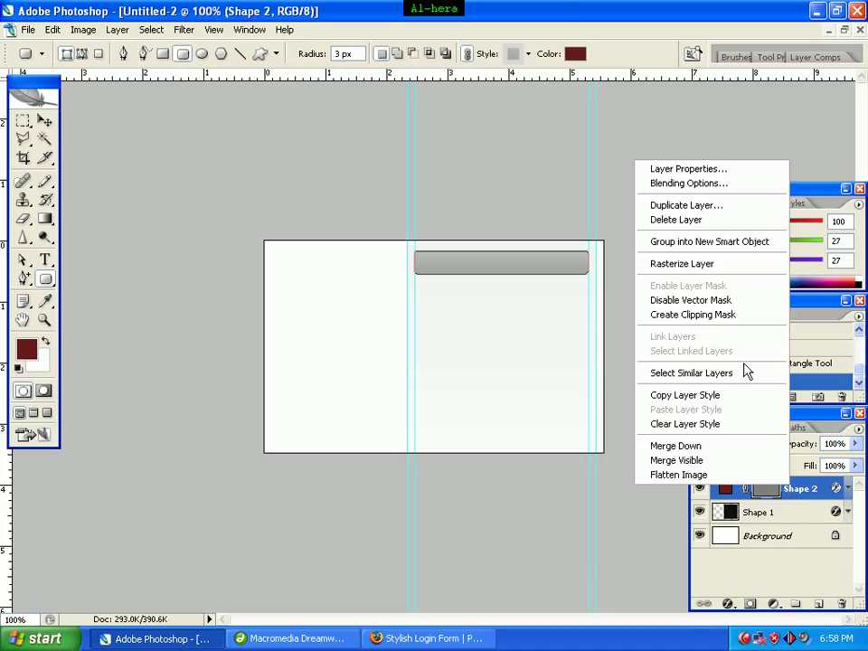
click(740, 265)
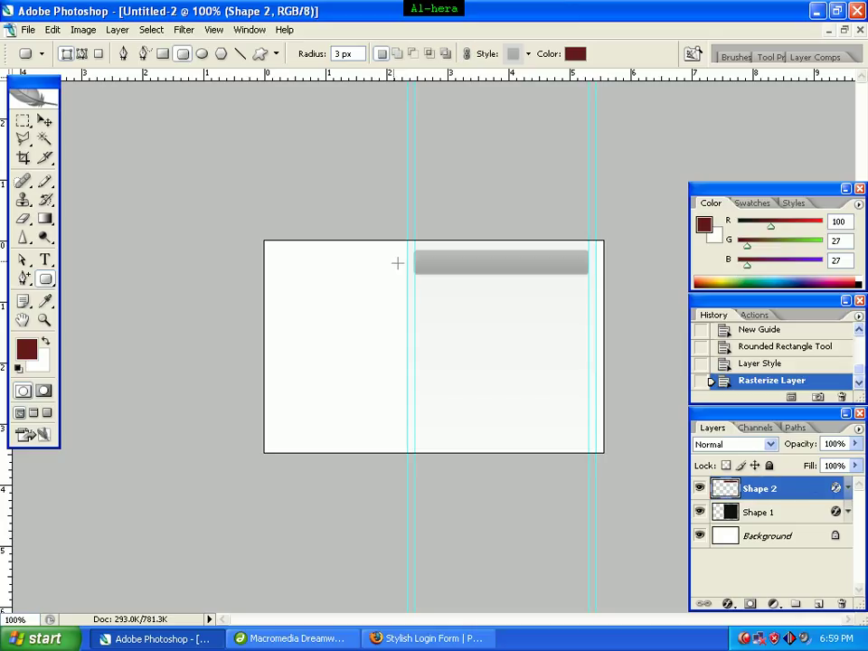
click(45, 120)
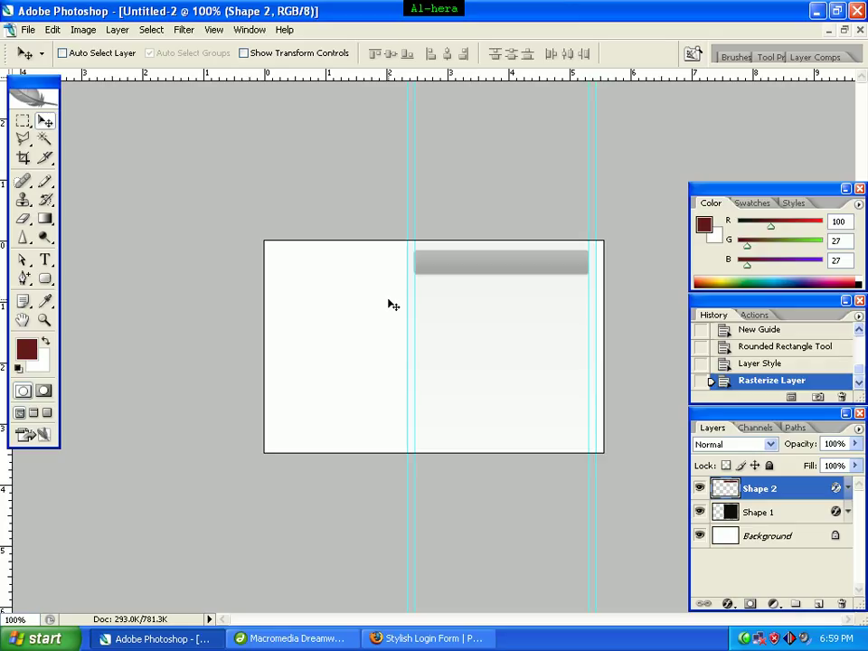
key(ctrl+j)
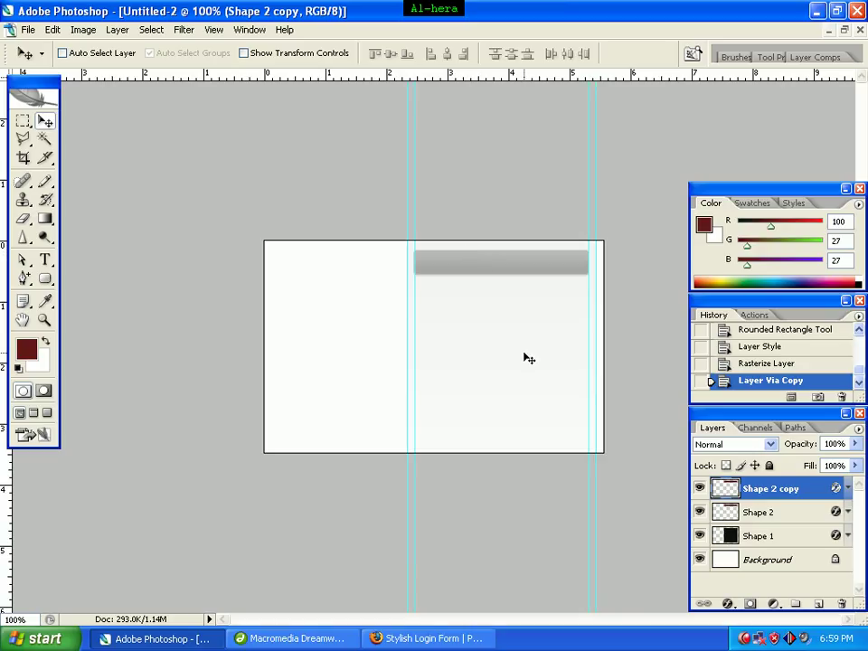
- Move the duplicated bar straight down about 2.6 inches to sit just above the panel's lower edge
key(shift+Down)
key(shift+Down)
key(shift+Down)
key(shift+Down)
key(shift+Down)
key(shift+Down)
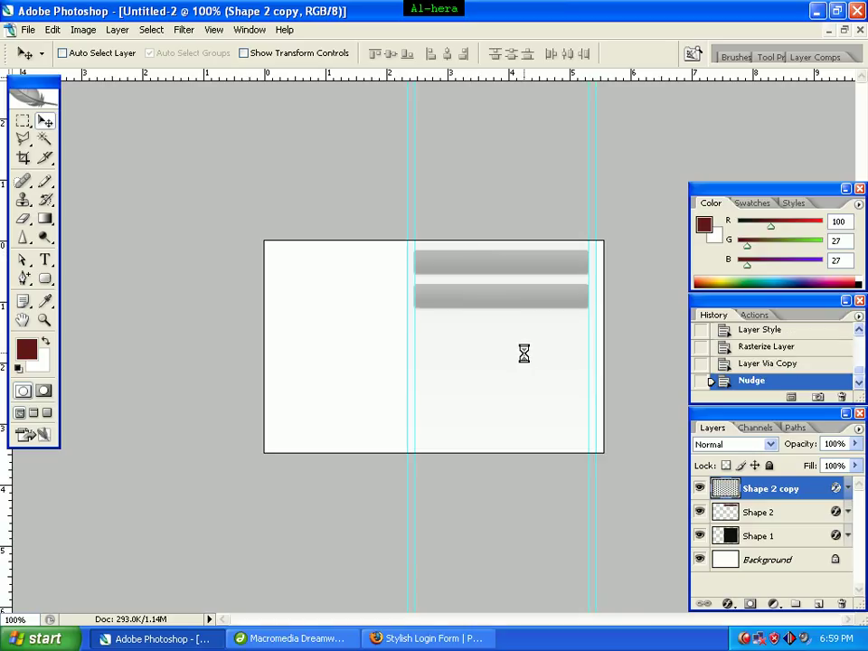
key(shift+Down)
key(shift+Down)
key(shift+Down)
key(shift+Down)
key(shift+Down)
key(shift+Down)
key(shift+Down)
key(shift+Down)
key(shift+Down)
key(shift+Down)
key(shift+Down)
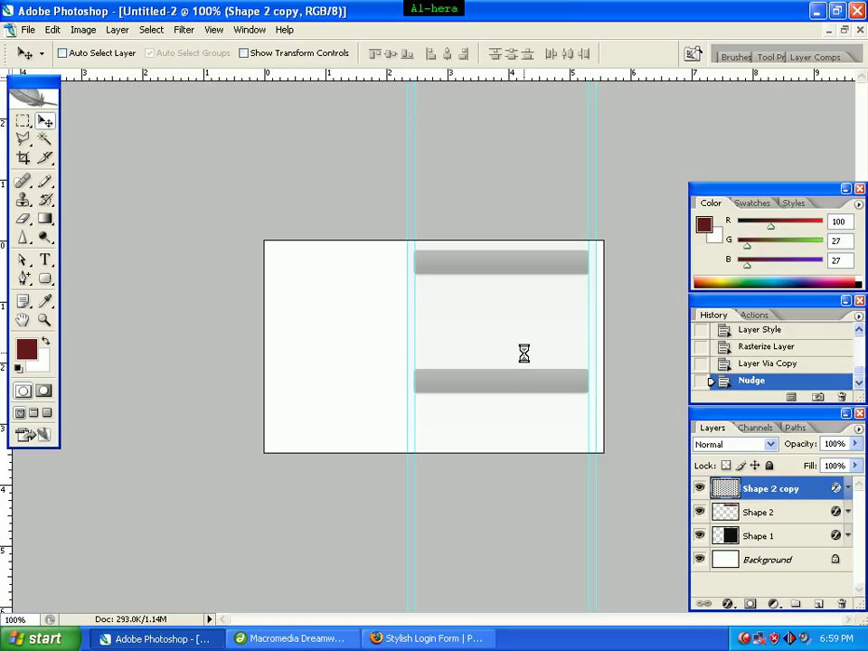
key(shift+Down)
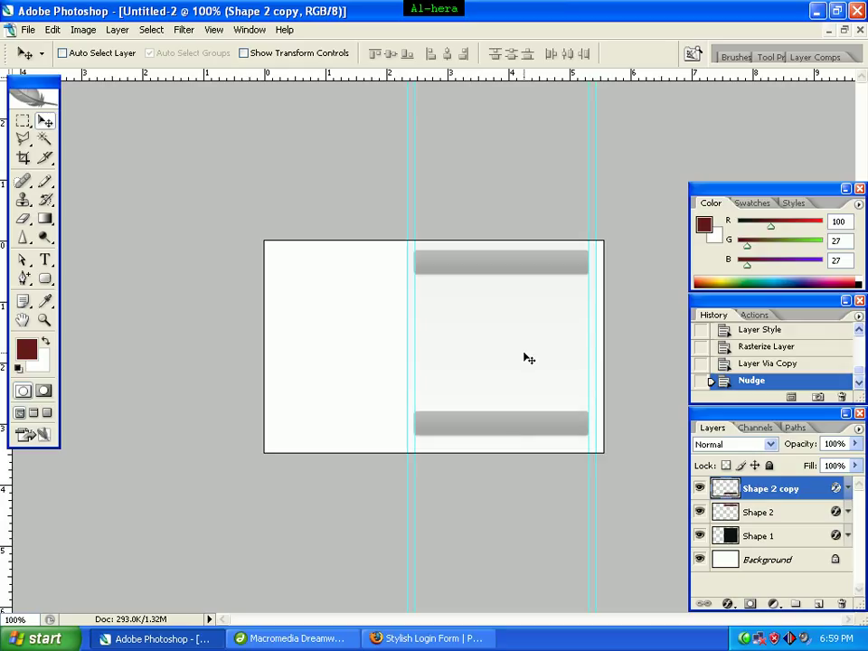
key(shift+Down)
key(shift+Up)
- On a new layer, make a Normal-style rectangular selection about 2.4 by 0.35 inches just below the header bar
click(820, 604)
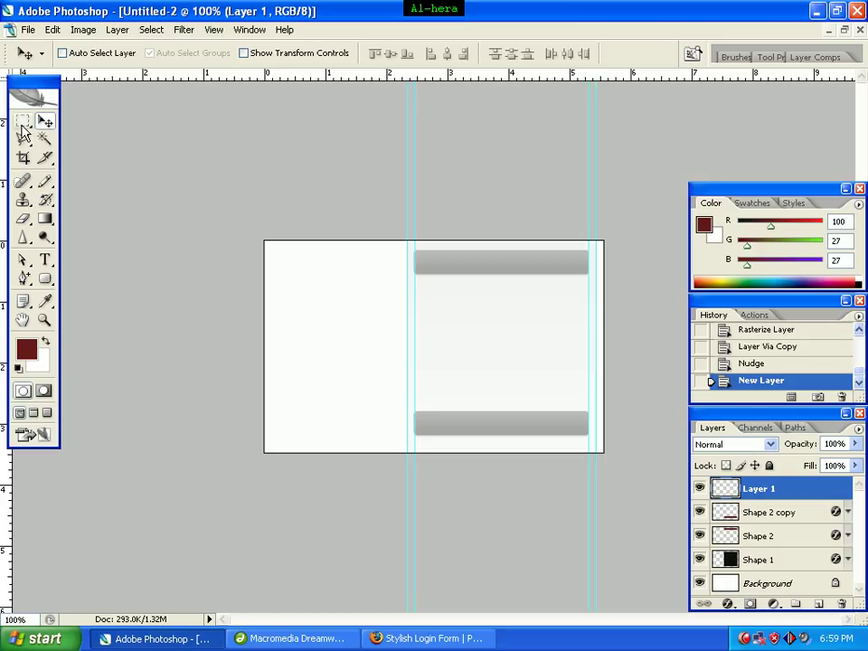
drag(23, 127, 88, 133)
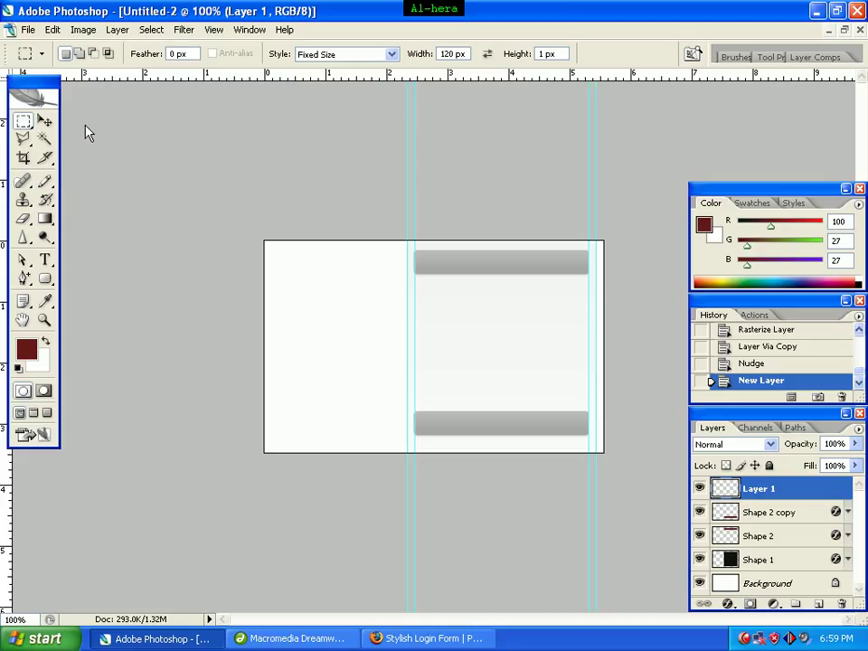
click(438, 291)
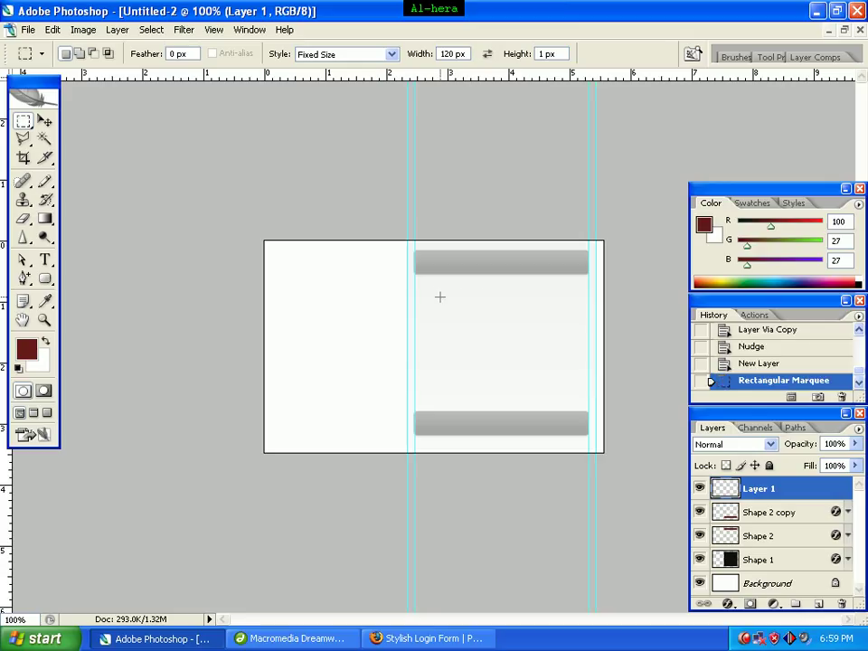
key(ctrl+d)
click(392, 56)
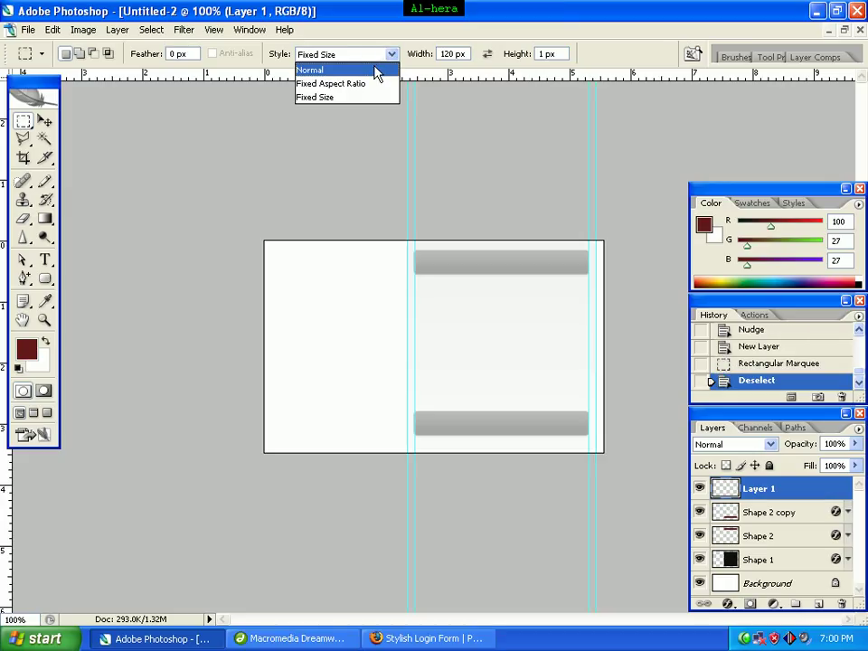
click(377, 71)
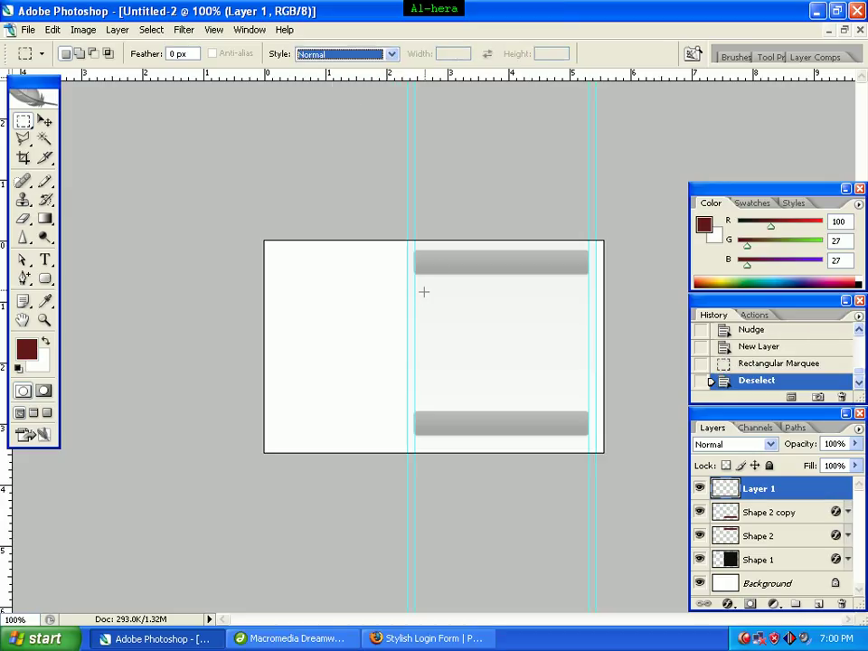
drag(432, 287, 451, 316)
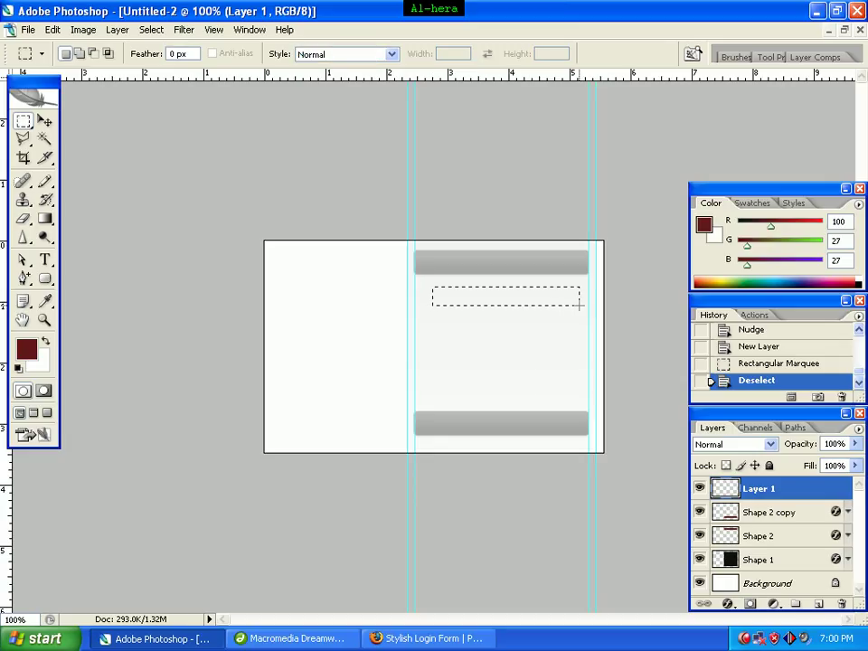
drag(432, 288, 580, 308)
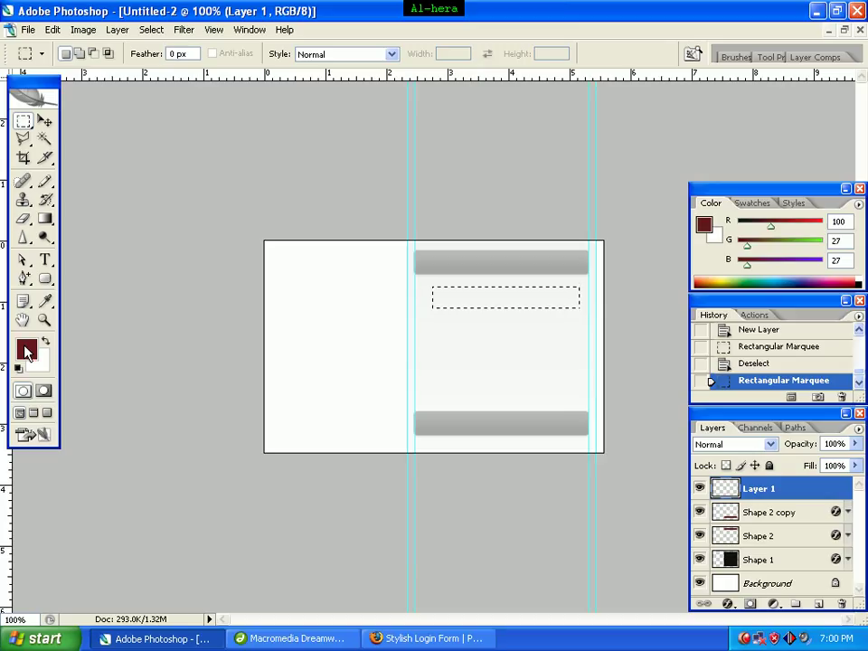
- Set the foreground colour to ffffff and fill the rectangular selection with it using the Paint Bucket
click(26, 349)
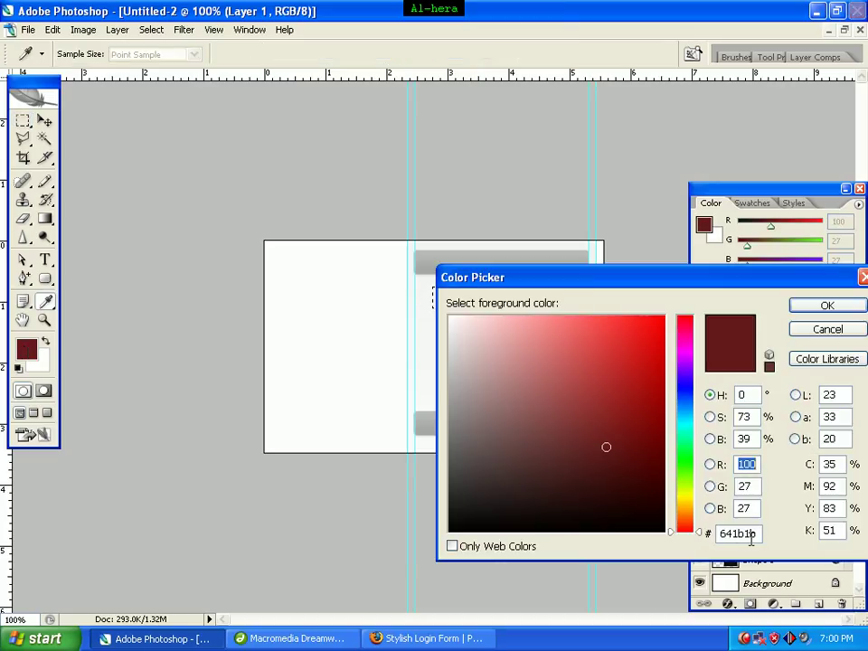
drag(754, 537, 679, 538)
text(ffffff)
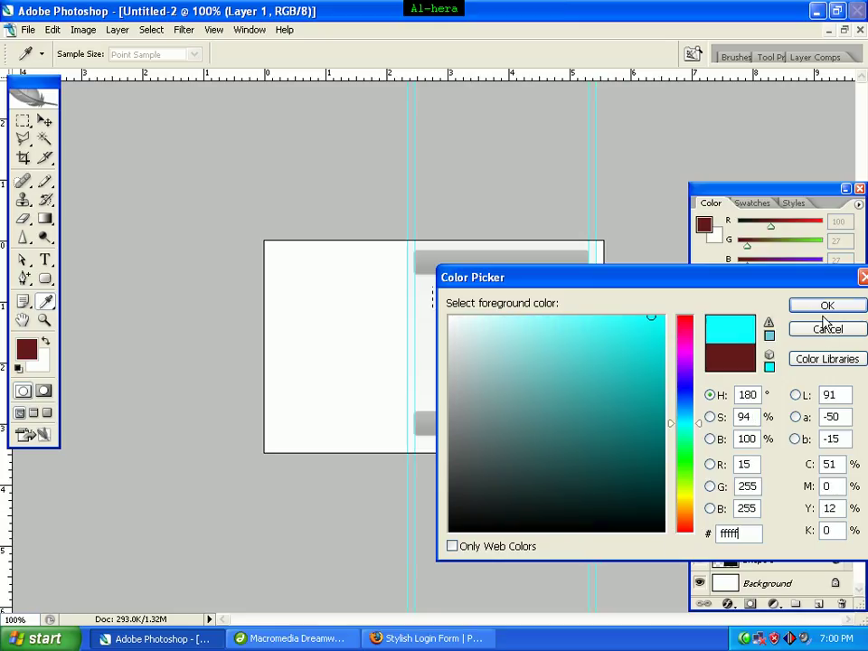
click(826, 307)
key(m)
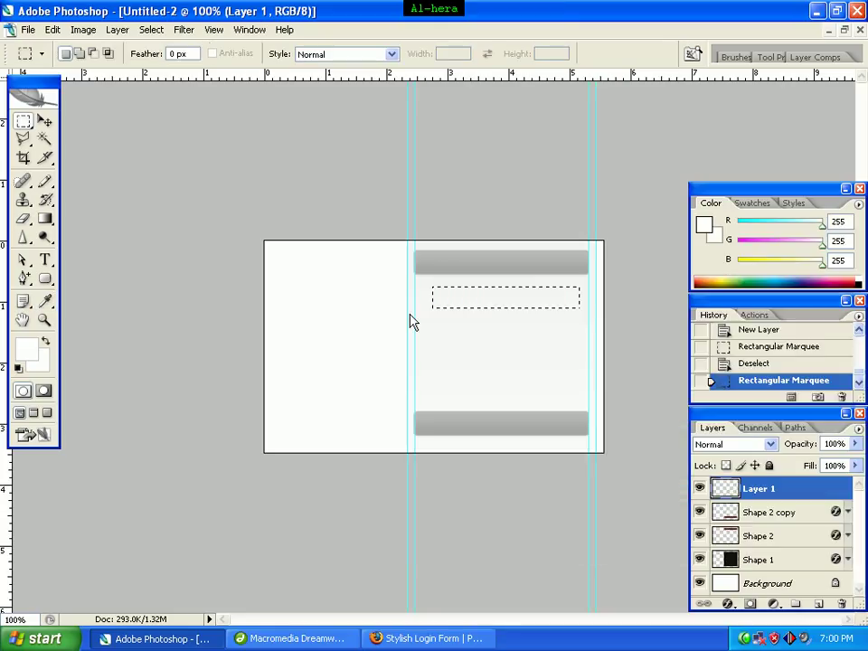
click(47, 229)
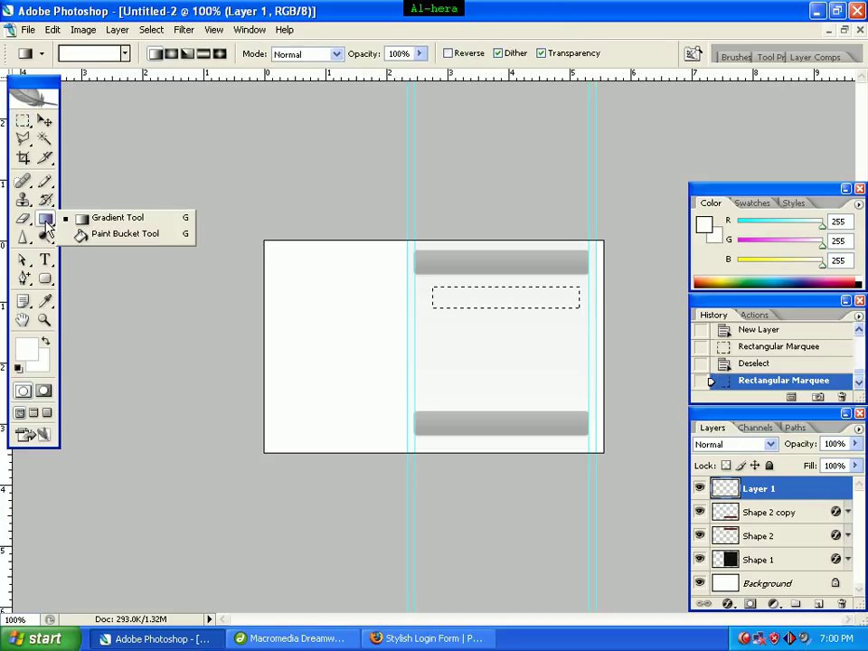
click(104, 243)
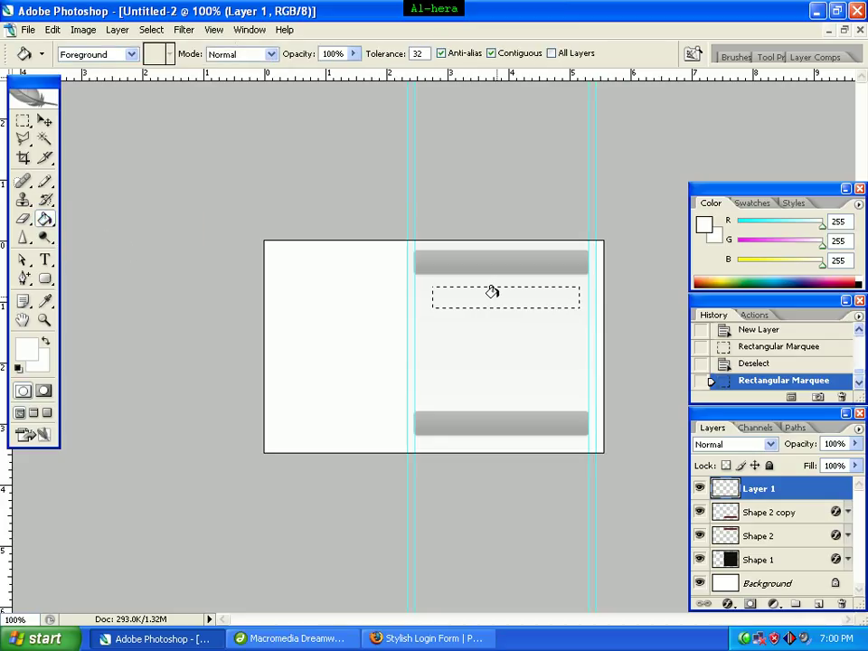
click(493, 295)
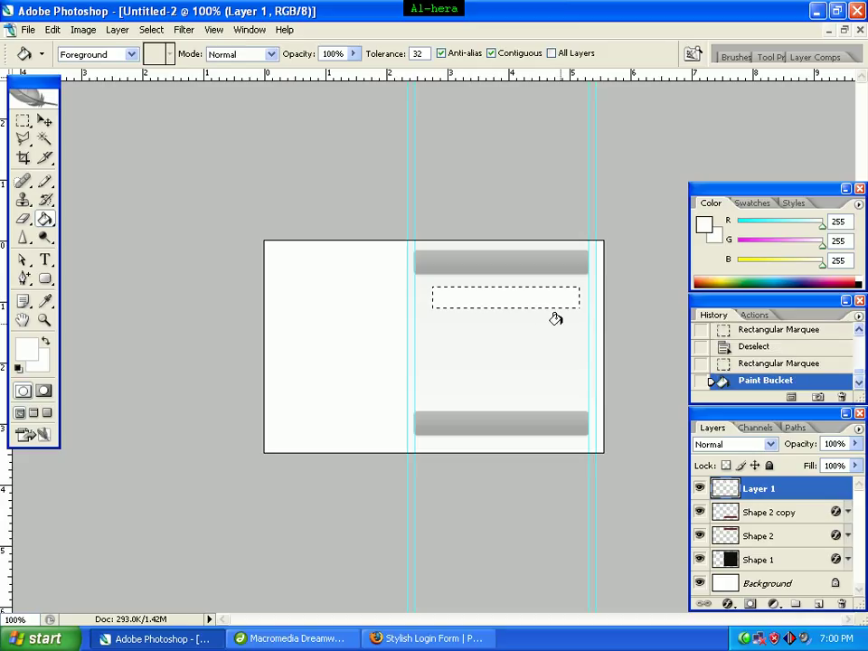
- Add a 1 px outside stroke in bcbcbc to the white field layer and deselect the rectangle
right_click(775, 490)
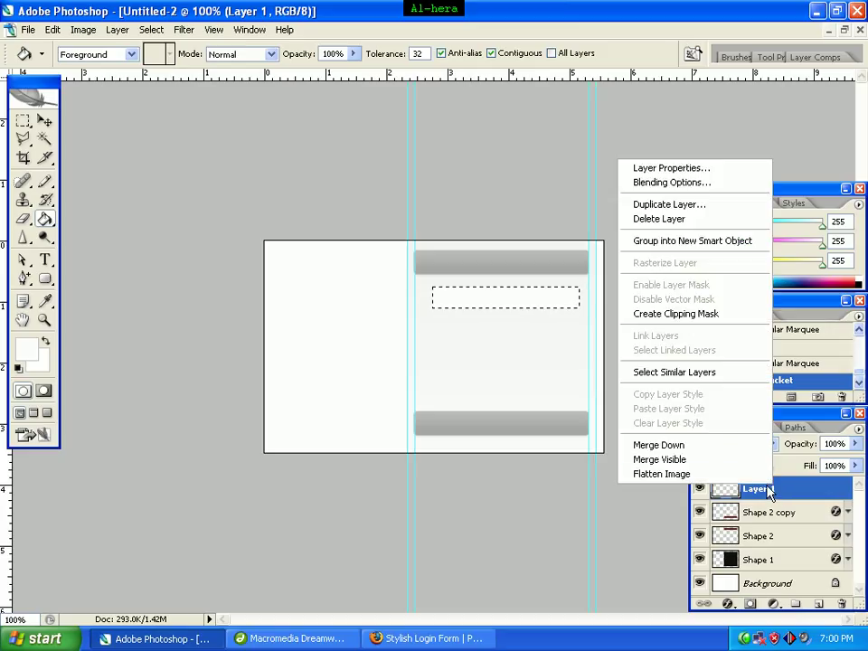
click(705, 185)
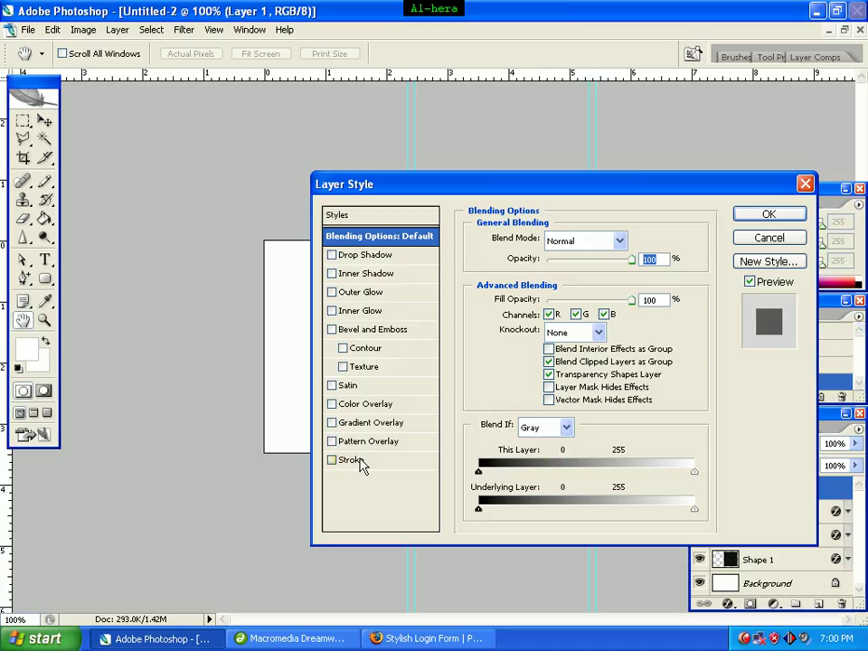
click(361, 463)
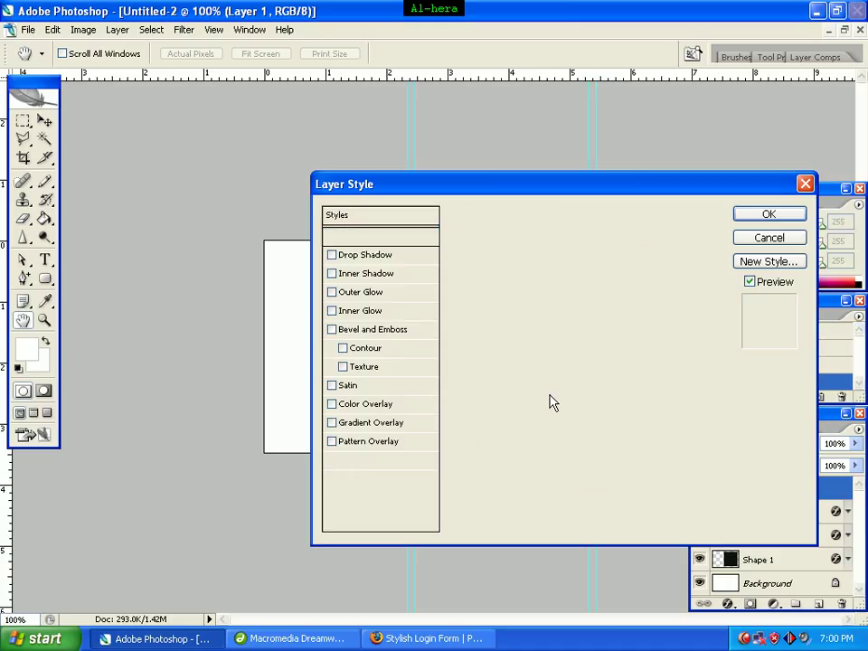
text(1)
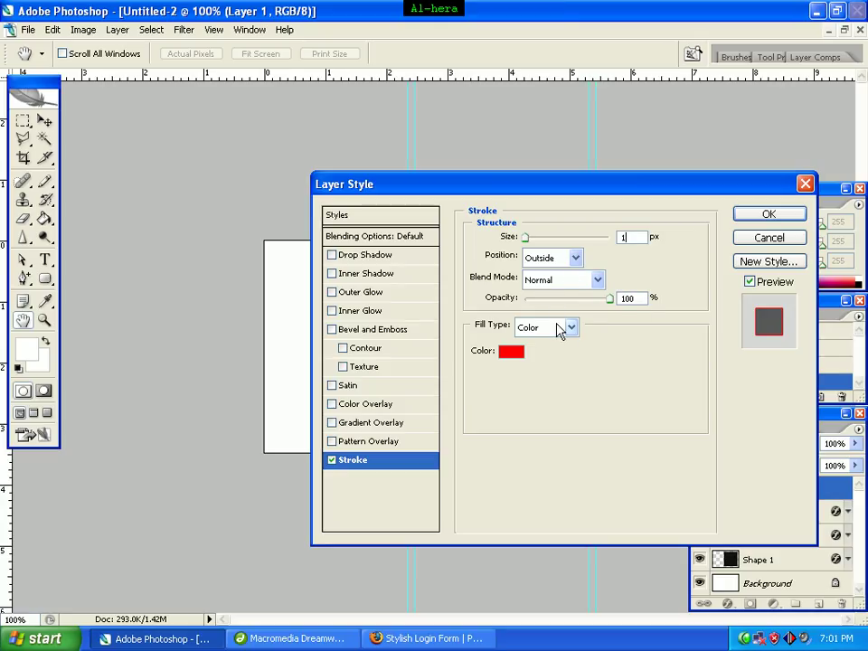
click(512, 355)
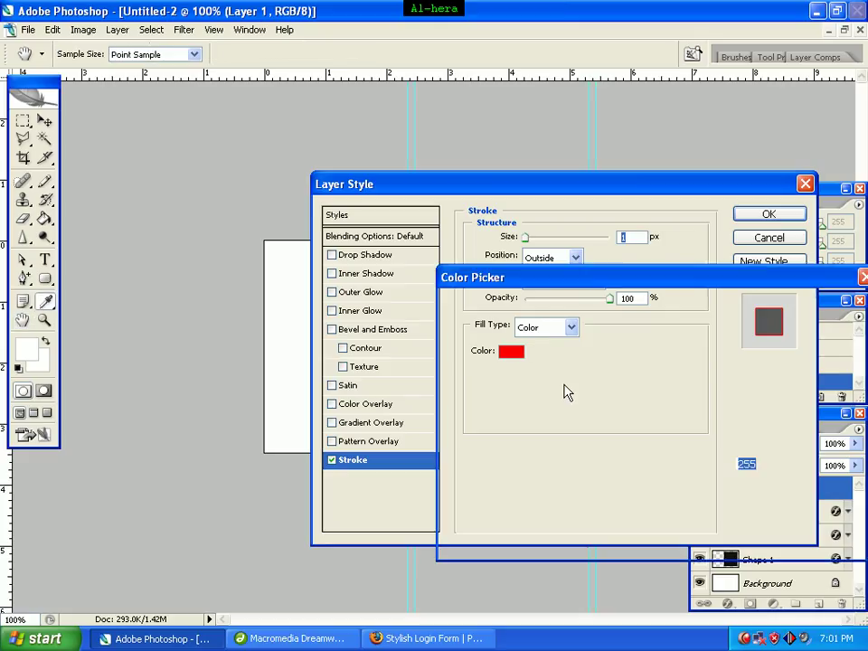
double_click(747, 533)
text(bcbcbc)
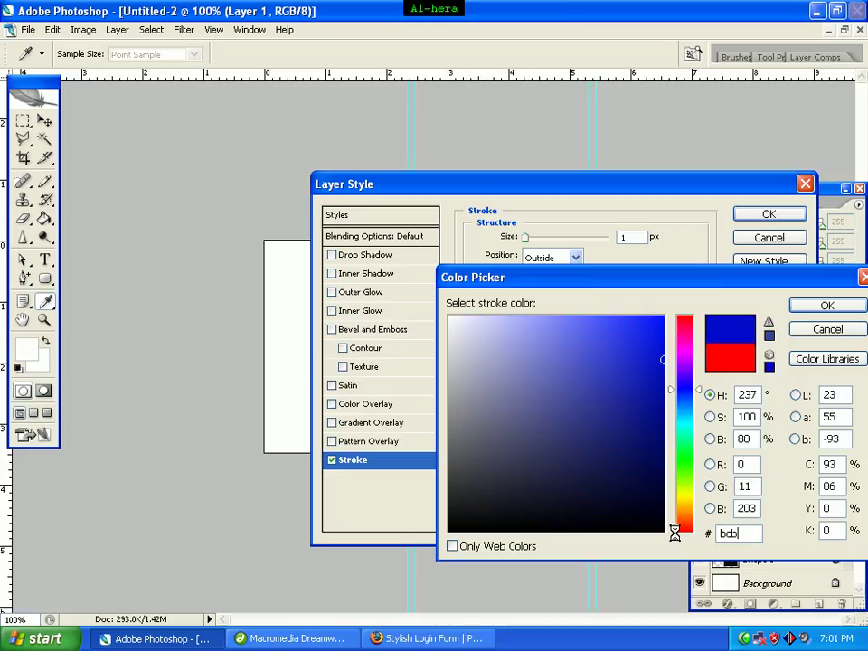
click(819, 304)
click(770, 215)
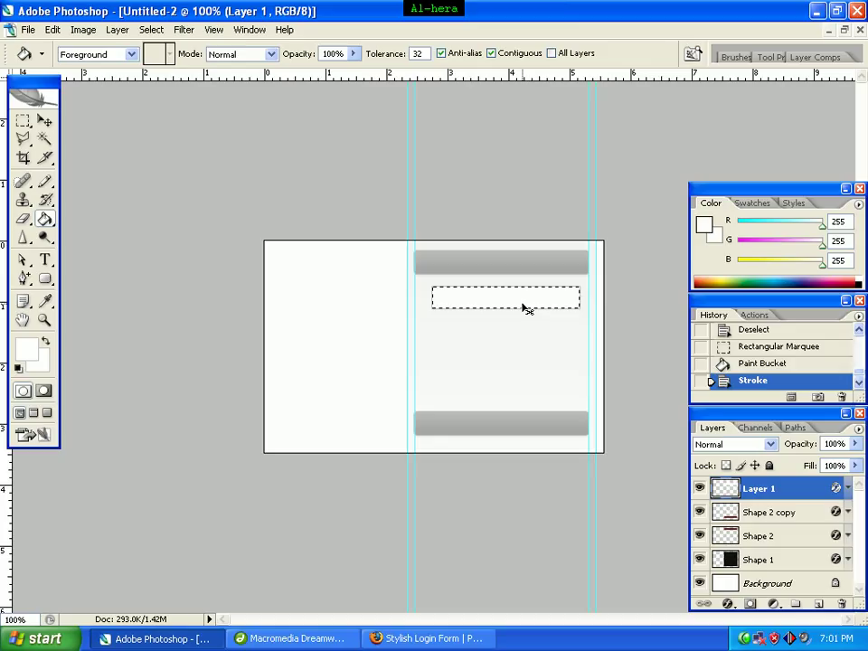
key(ctrl+d)
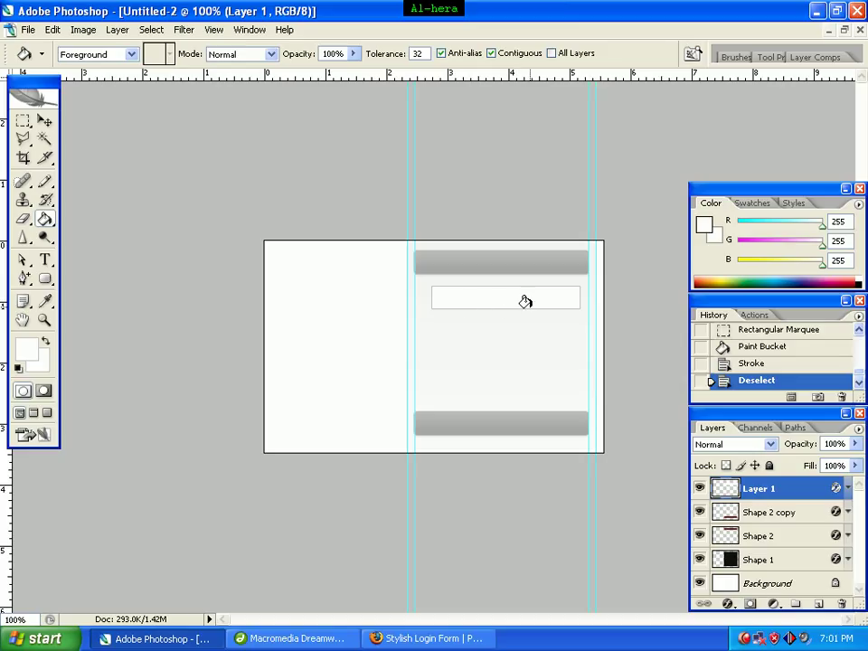
- Duplicate the white field layer and nudge the copy straight down 40 px to form a second input field
click(44, 120)
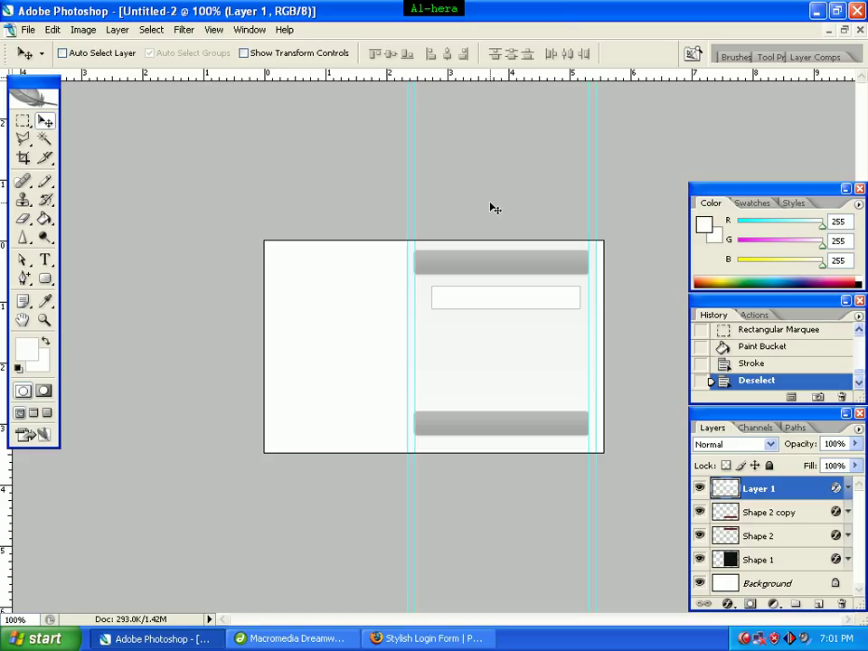
key(ctrl+j)
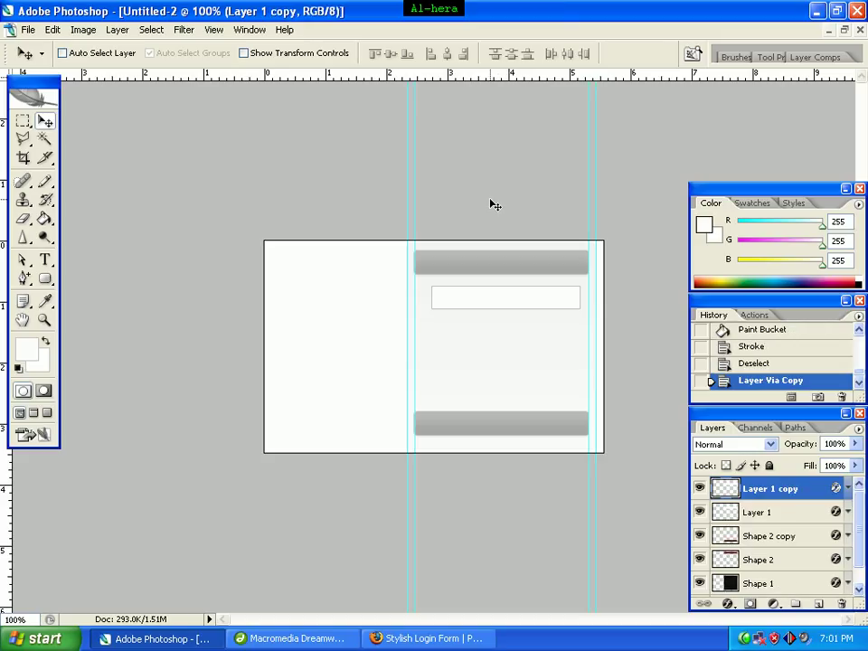
key(shift+Down)
key(shift+Down)
key(shift+Down)
key(shift+Down)
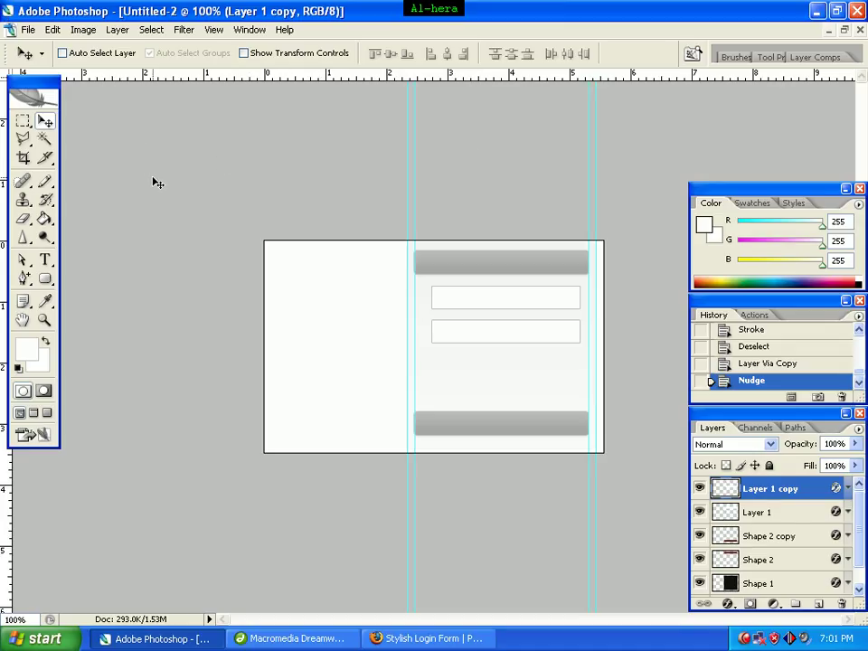
- Set the Type tool to Microsoft Sans Serif at 14 pt with text colour ffffff
click(45, 262)
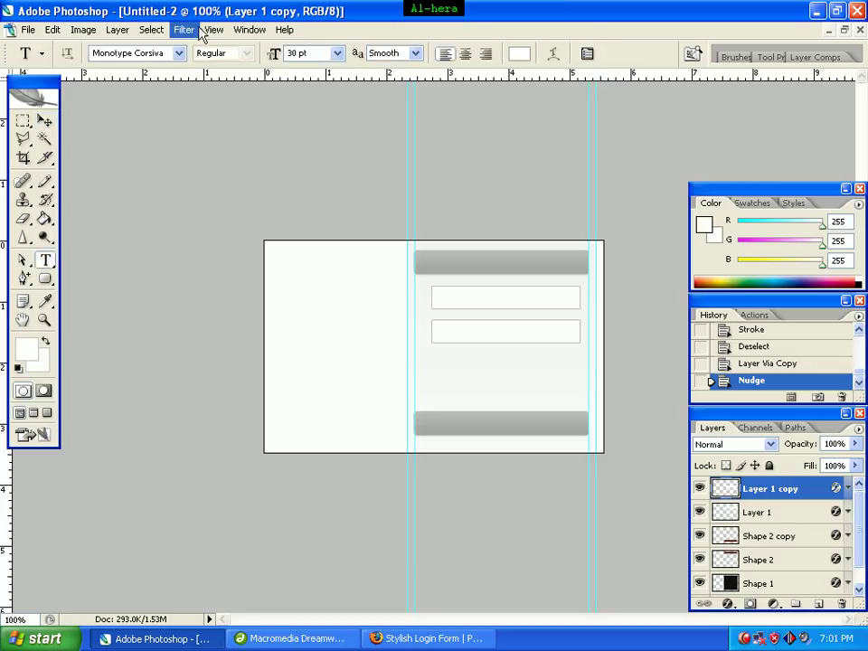
click(180, 54)
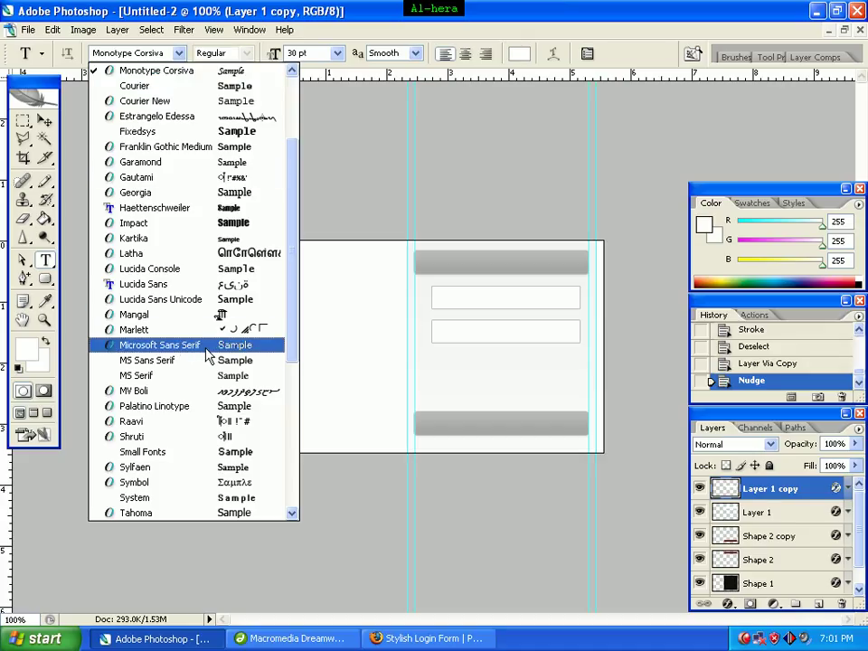
click(159, 344)
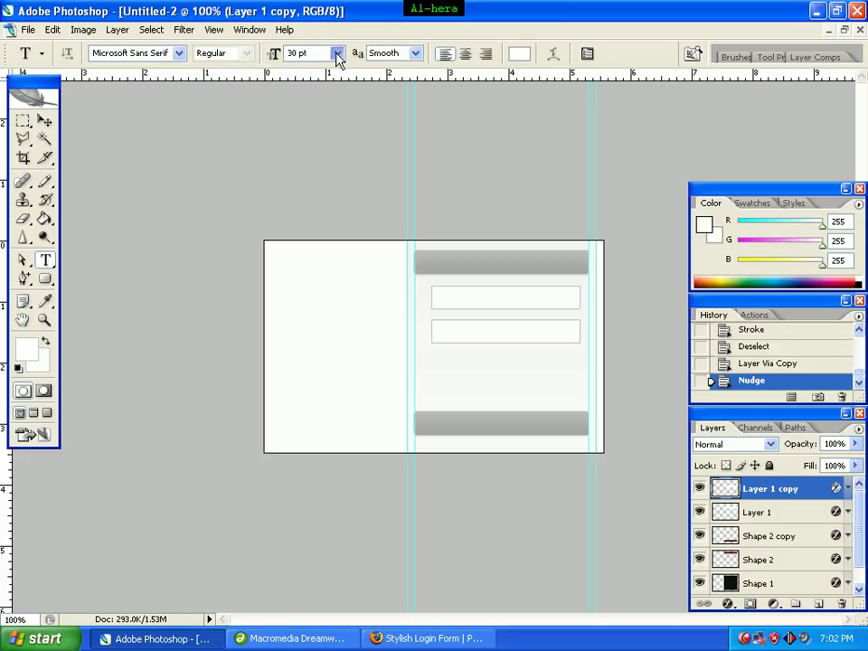
click(336, 54)
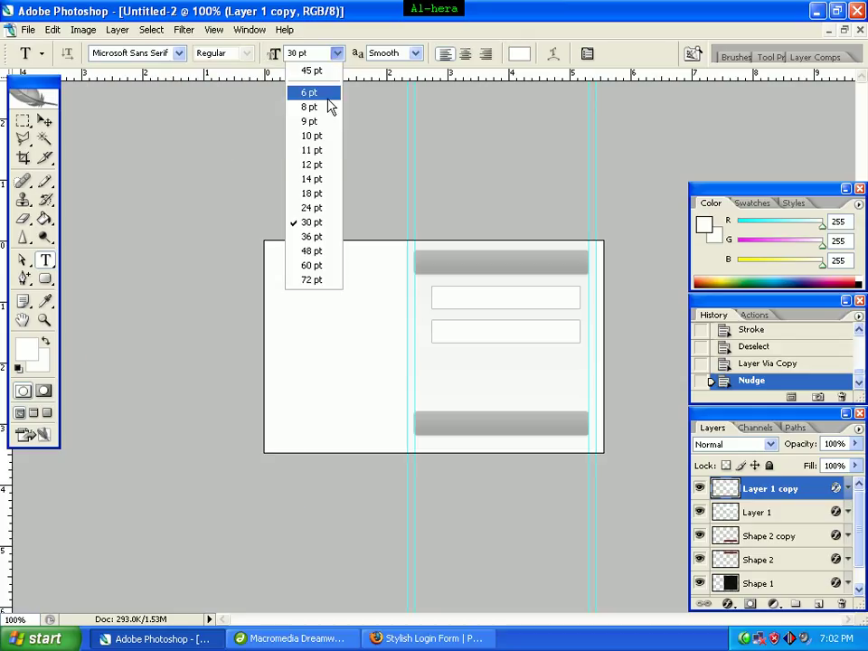
click(312, 184)
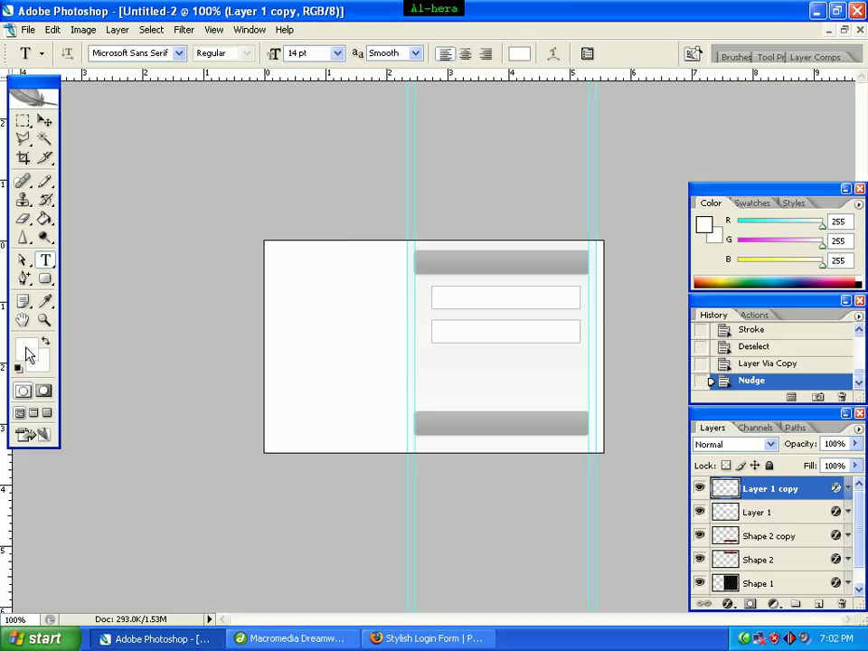
click(520, 53)
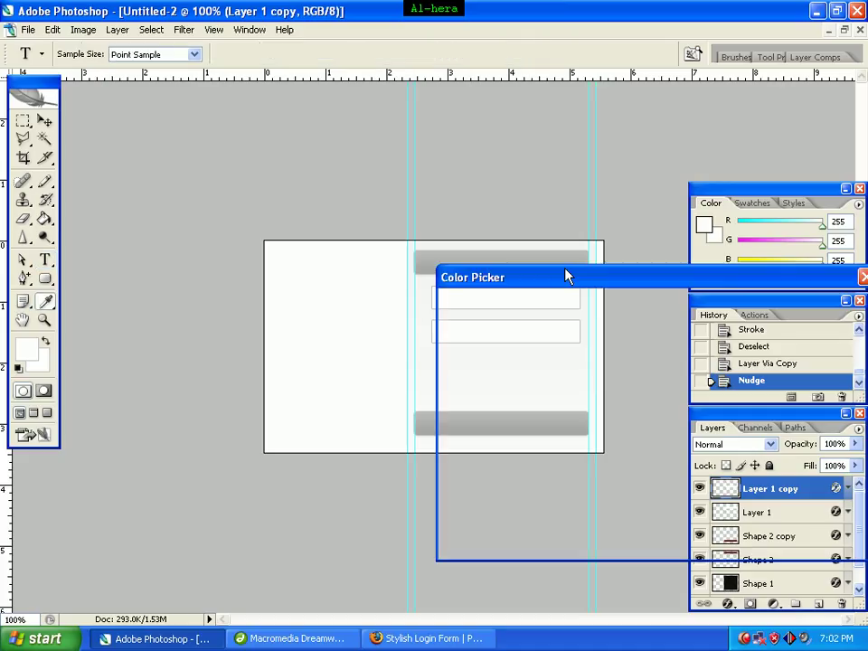
double_click(749, 534)
text(ffffff)
click(825, 308)
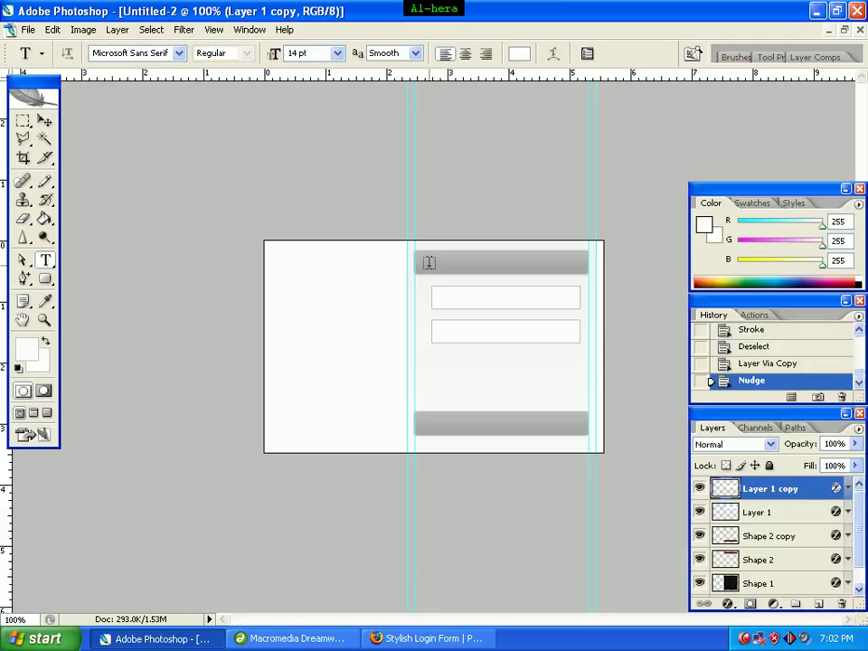
- Add the text "Login" at the start of the header bar, in line with the input fields' edge
click(431, 263)
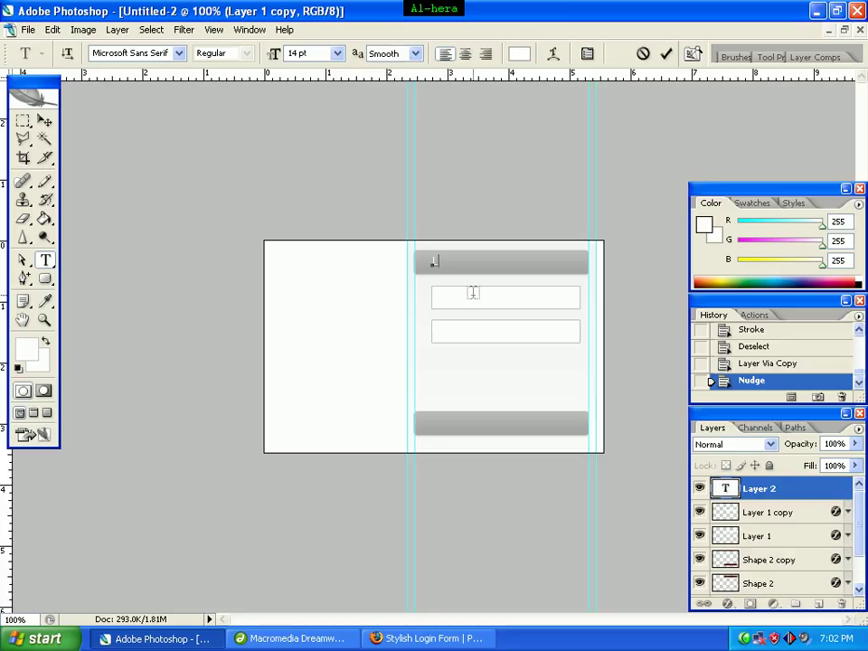
text(Login)
click(44, 123)
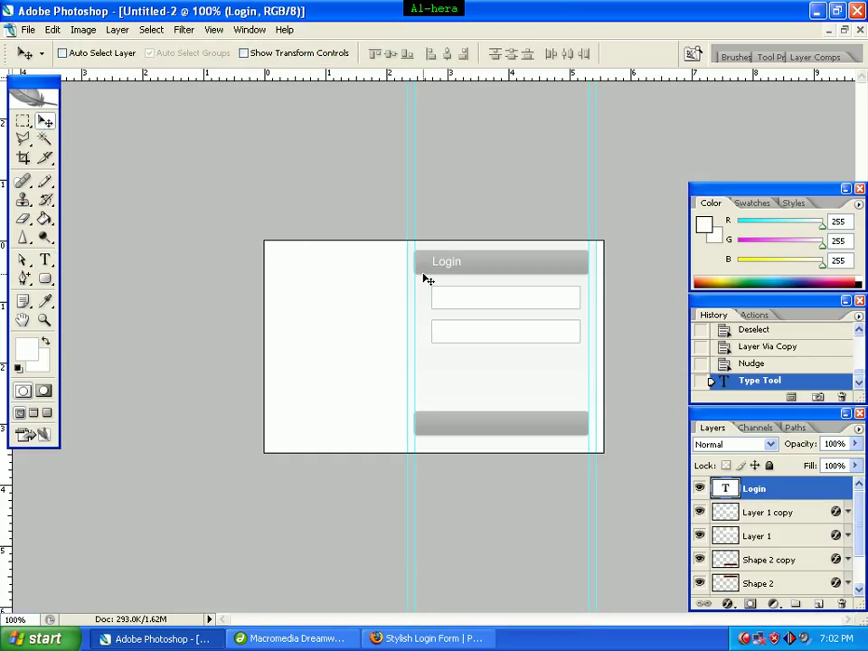
- Copy the "Login" text to the middle of the footer bar and change the copy to "Sumit"
drag(445, 262, 496, 421)
click(50, 262)
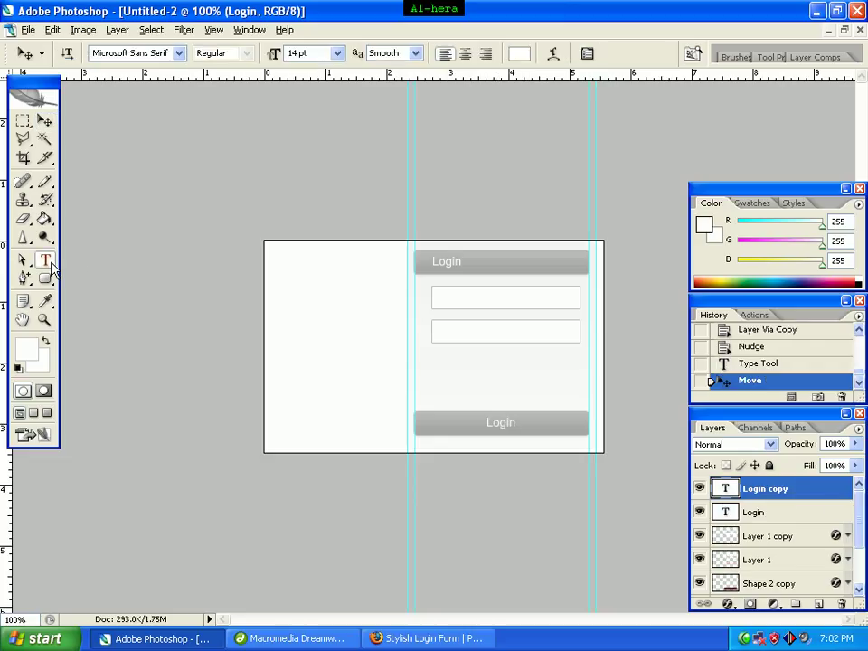
click(496, 424)
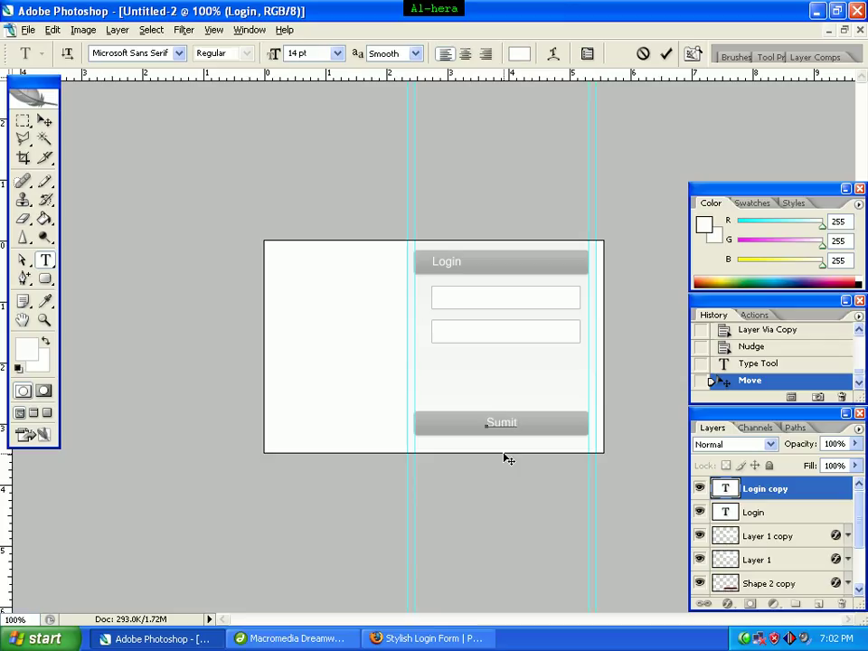
click(46, 124)
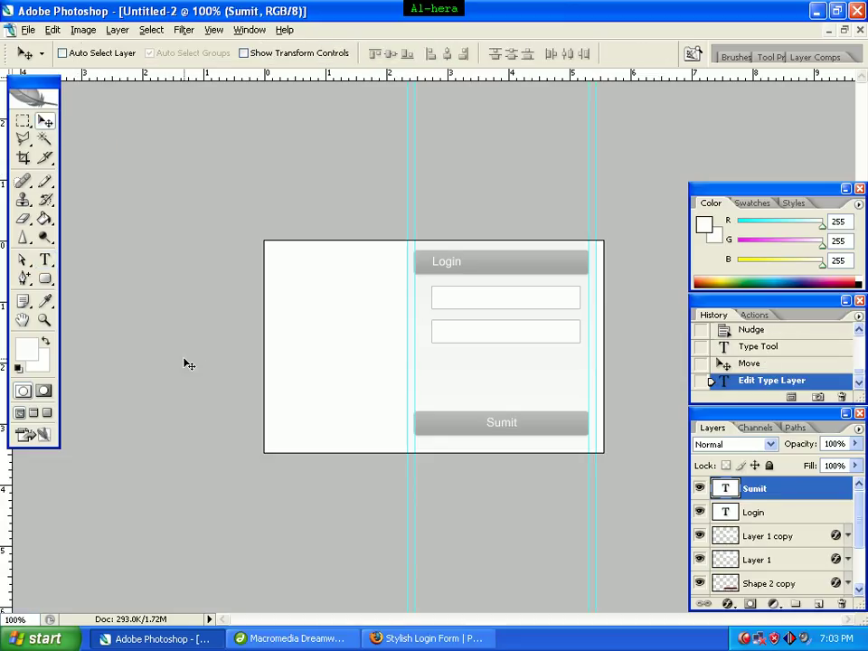
- Create a new layer and set the Type tool to 12 pt with text colour 9d9d9d, keeping Microsoft Sans Serif
click(819, 604)
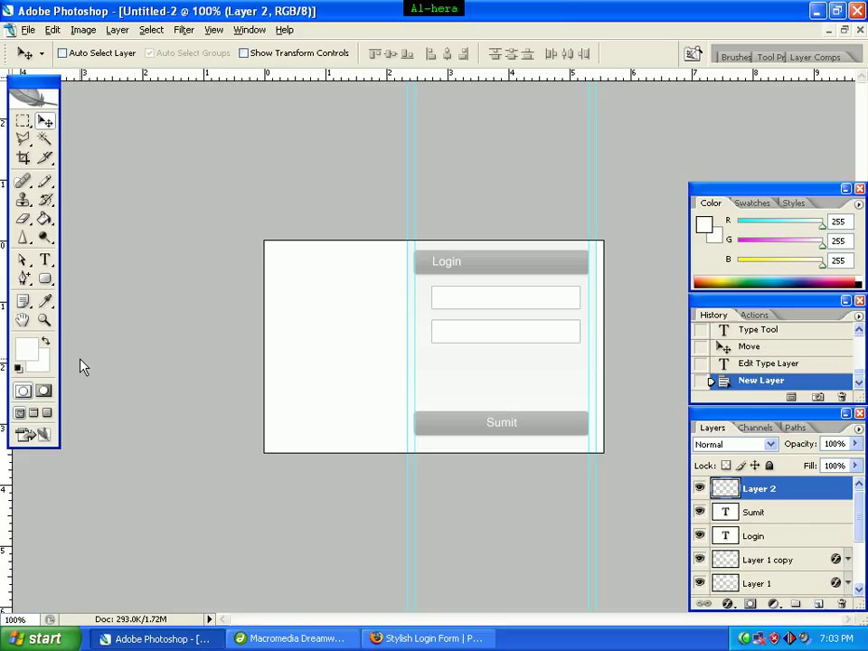
click(45, 260)
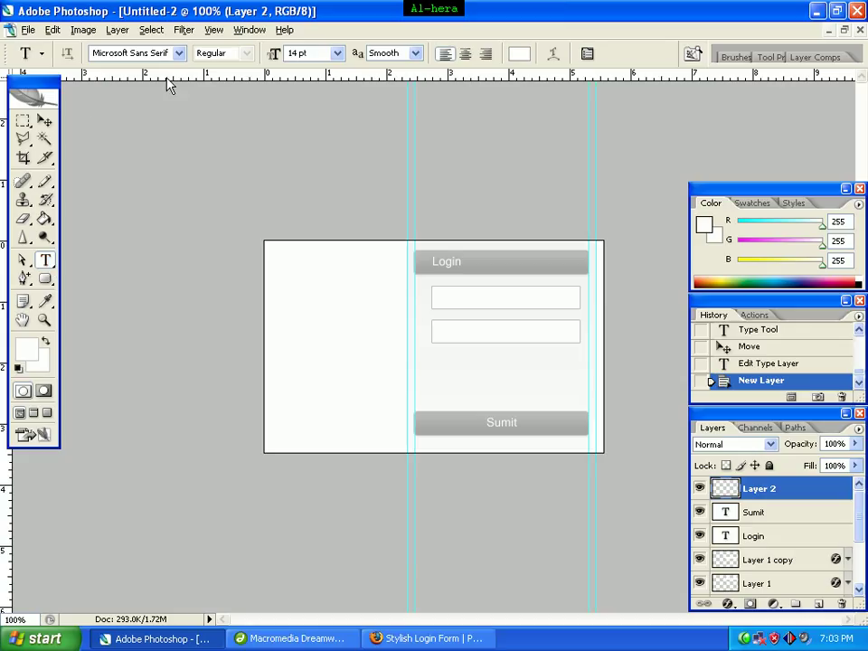
click(179, 53)
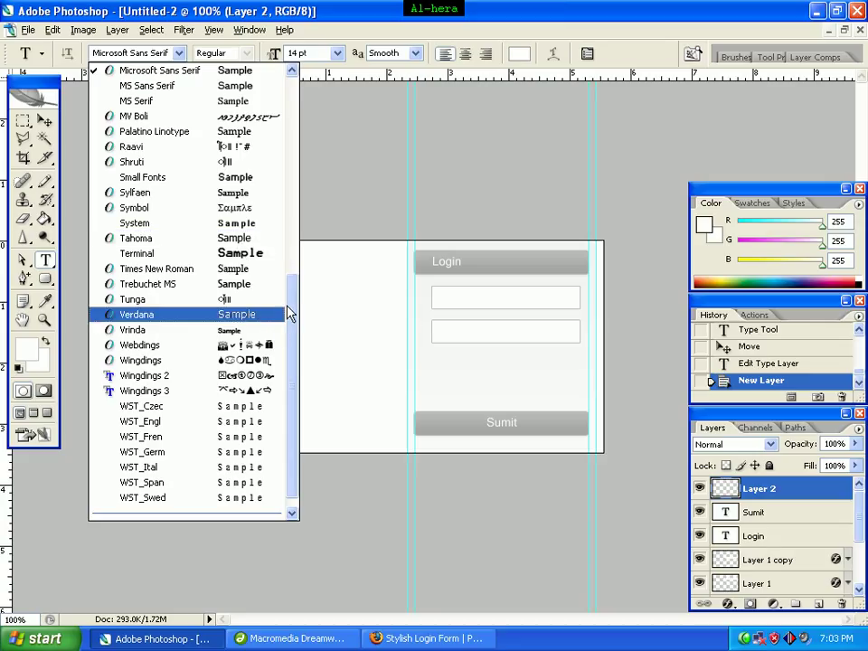
click(215, 75)
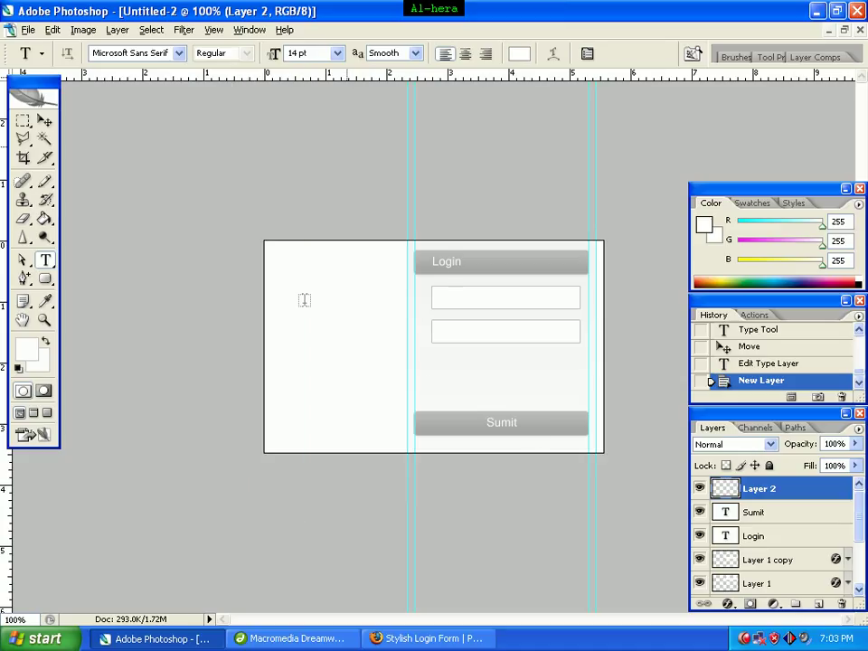
click(521, 56)
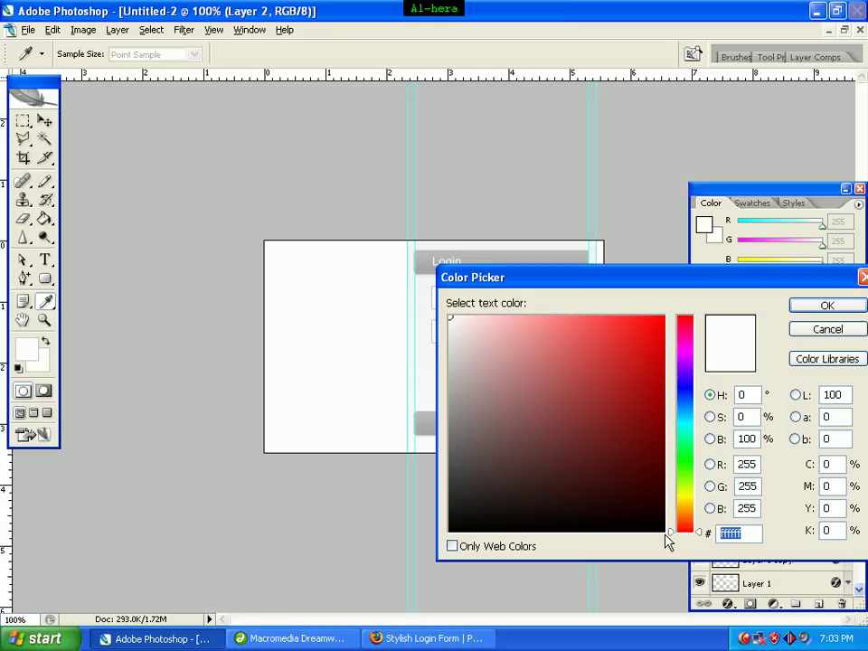
text(9d9d9)
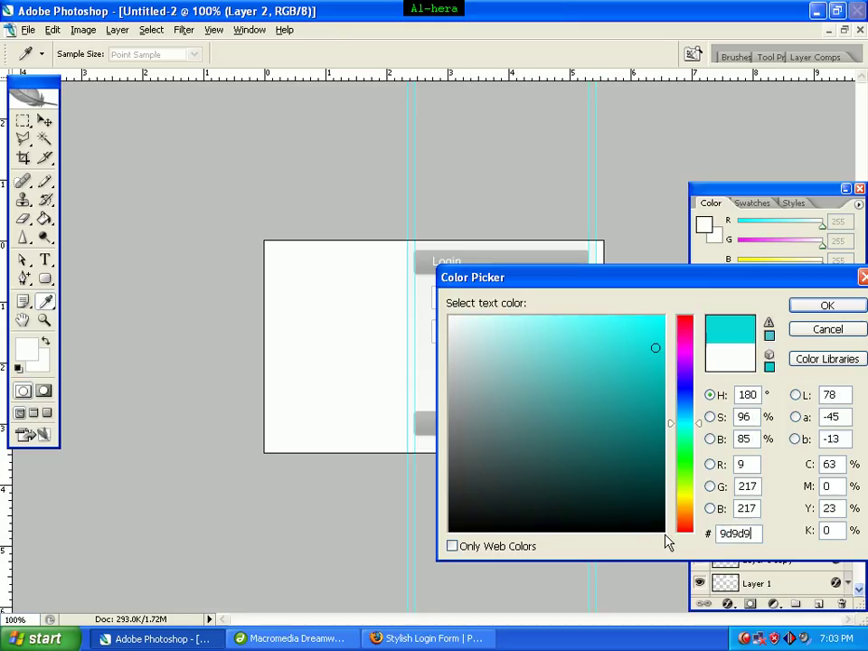
text(d)
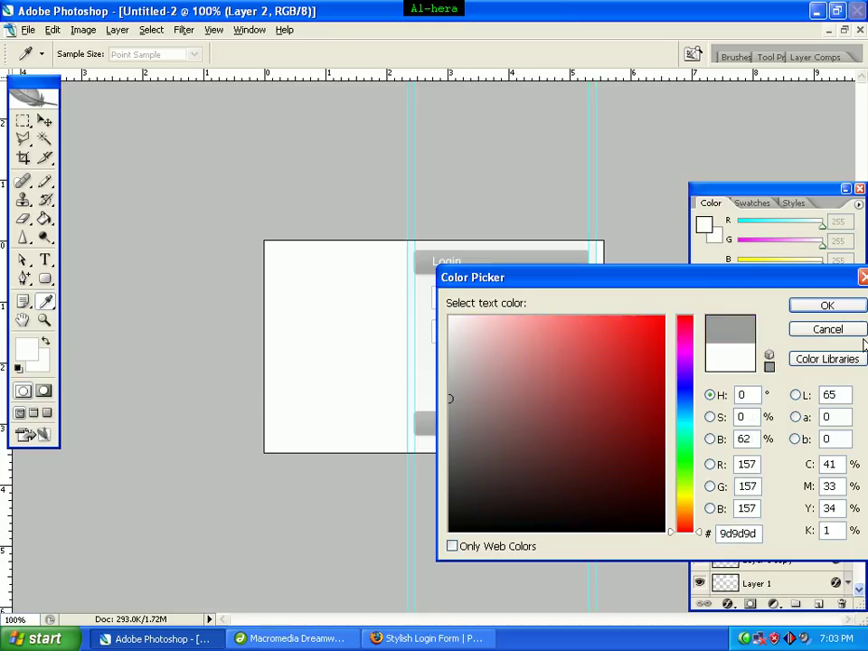
click(826, 306)
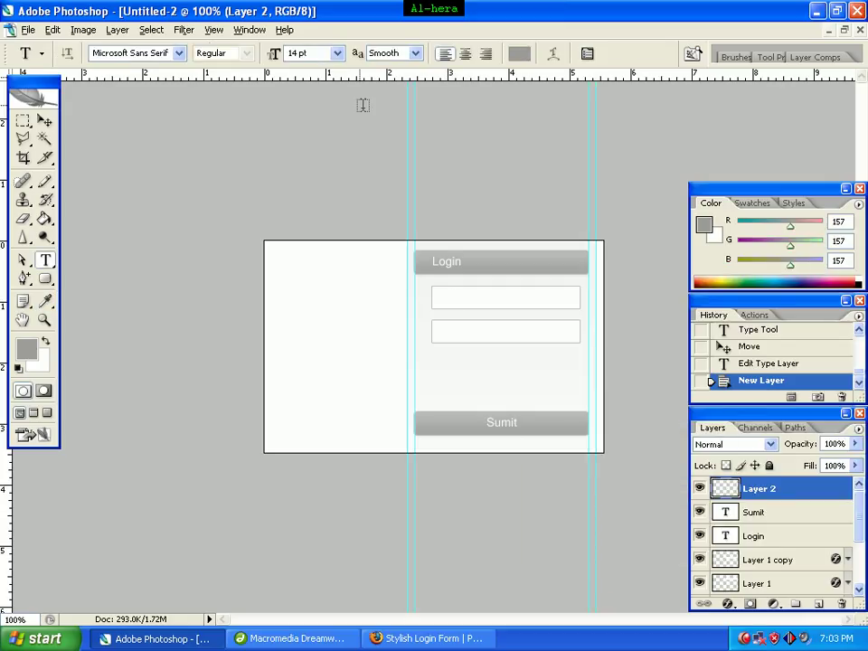
click(337, 54)
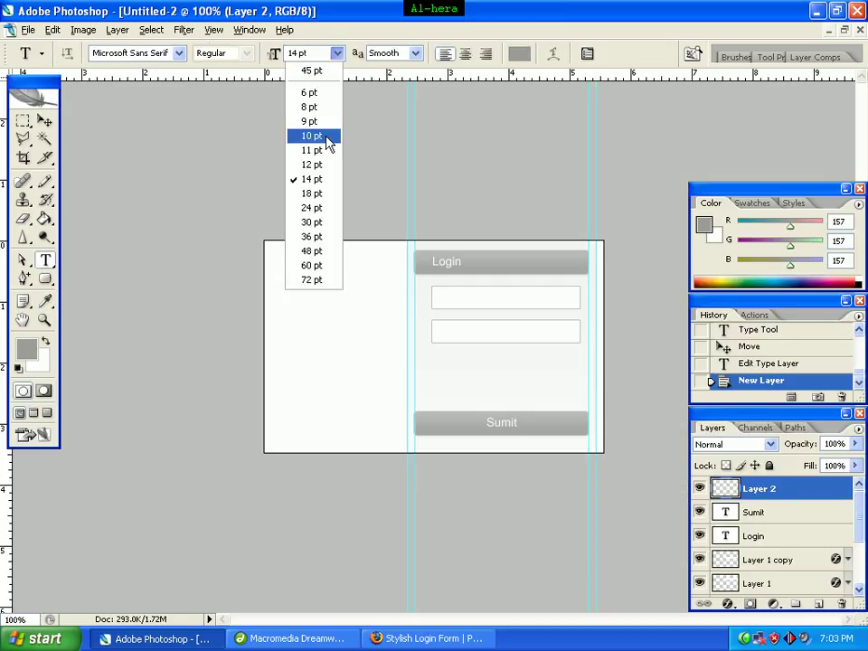
click(311, 165)
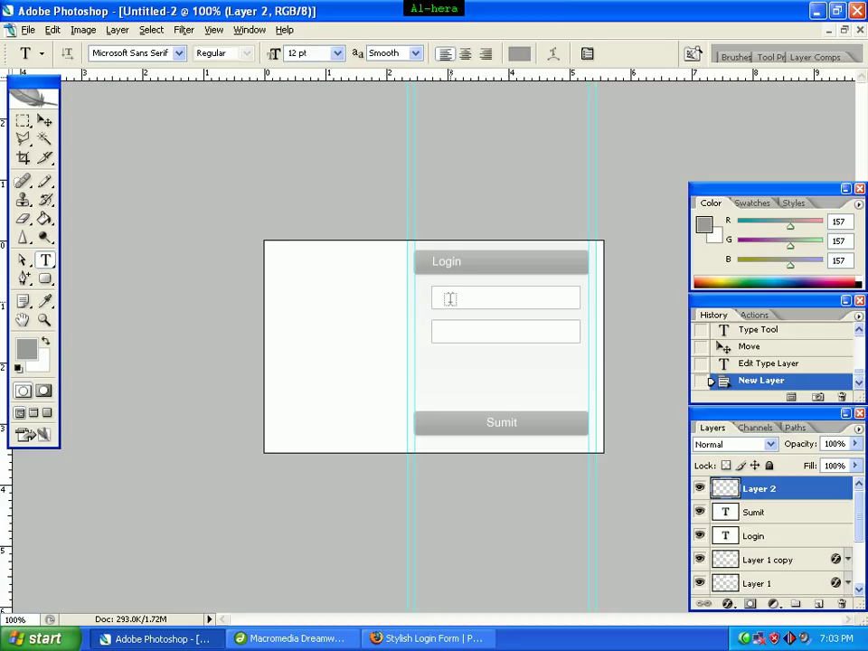
- Add the text "User name" inside the upper input field, slightly inset from its starting edge
click(449, 297)
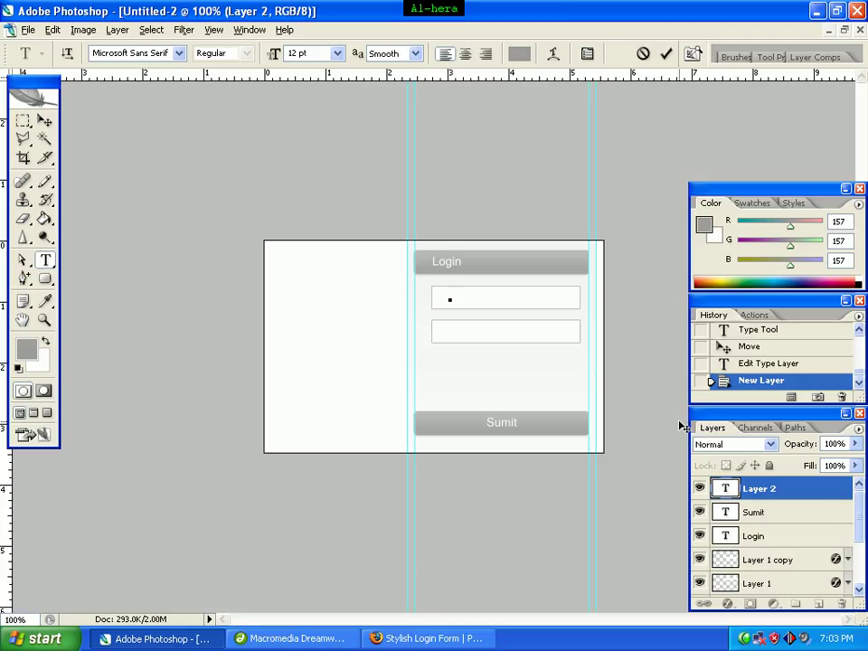
text(User Name)
key(BackSpace)
key(BackSpace)
key(BackSpace)
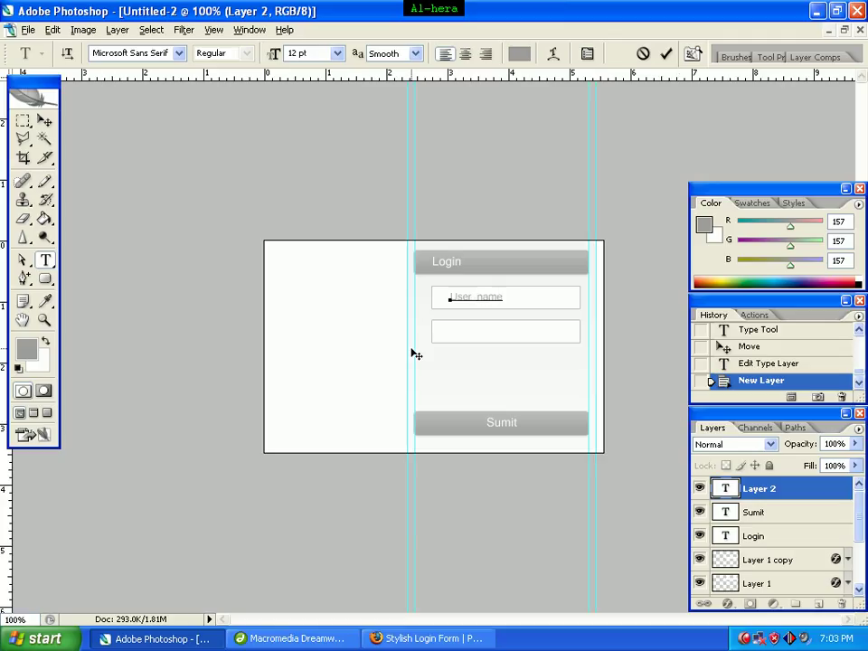
click(44, 121)
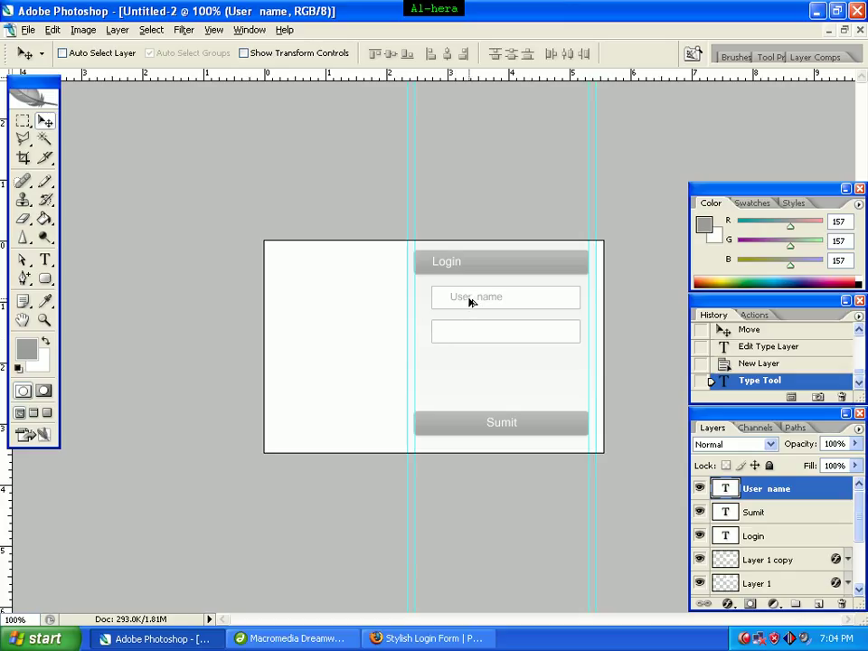
- Copy the "User name" text straight down into the lower input field and change the copy to "Password"
drag(469, 307, 469, 337)
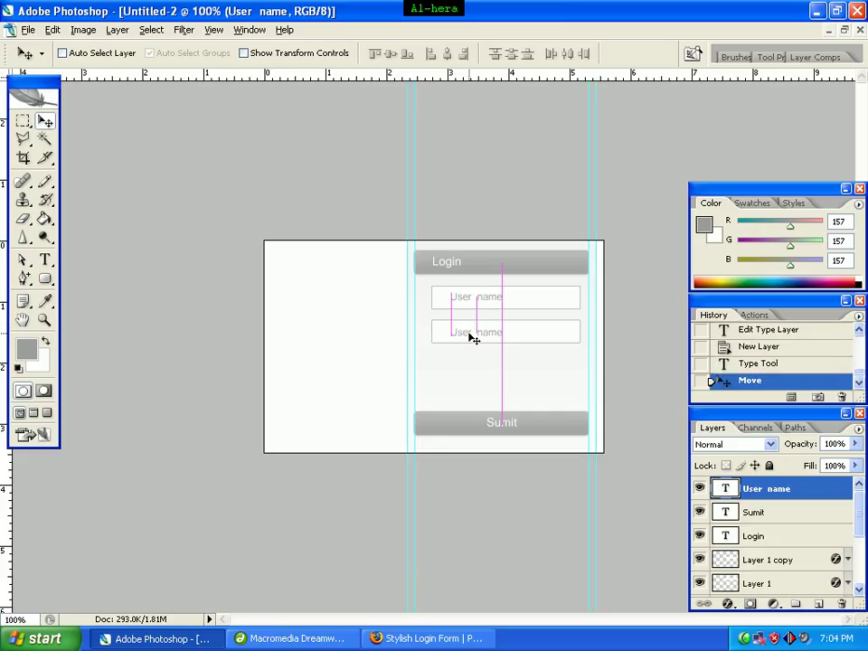
click(45, 261)
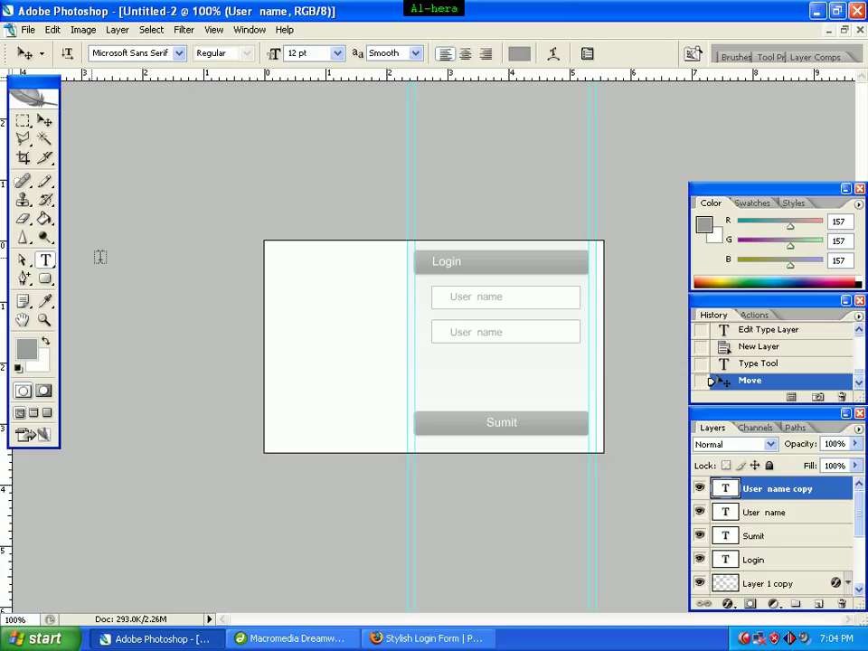
click(465, 331)
key(BackSpace)
key(BackSpace)
key(BackSpace)
key(BackSpace)
key(BackSpace)
key(BackSpace)
text(.)
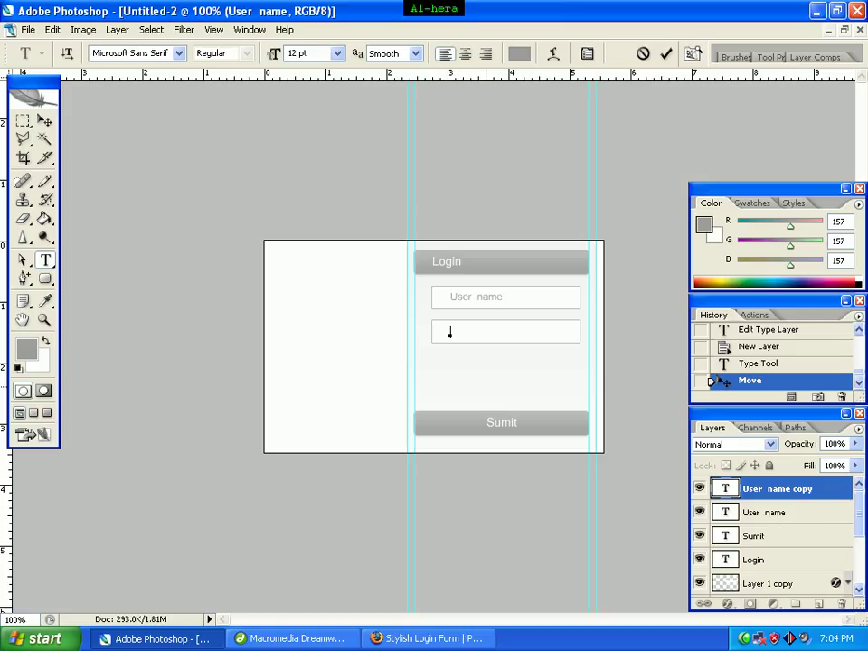
text(•)
key(BackSpace)
key(BackSpace)
text(Password)
key(Return)
click(45, 120)
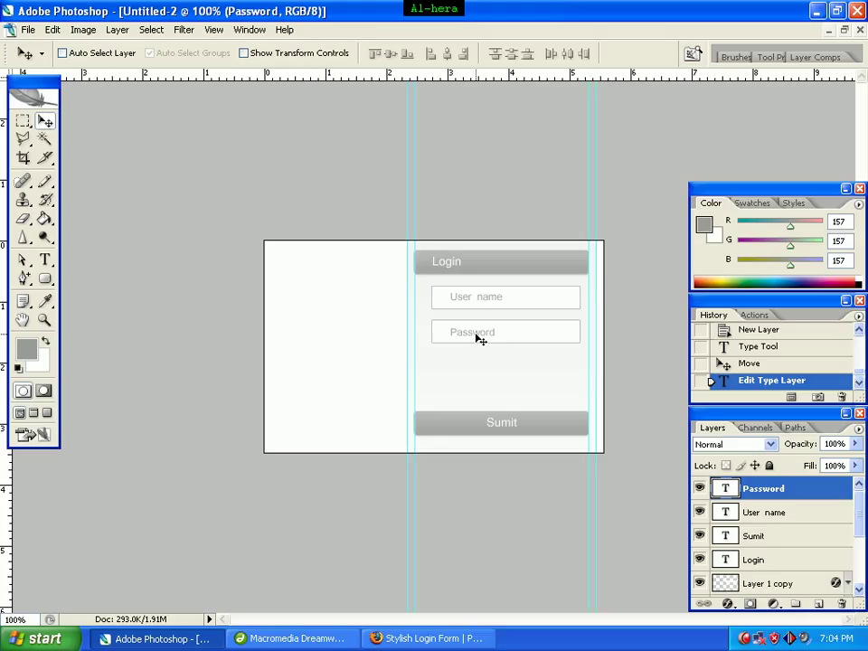
- Duplicate the "Password" text layer and shift the copy 50 px down, below the lower input field
key(ctrl+j)
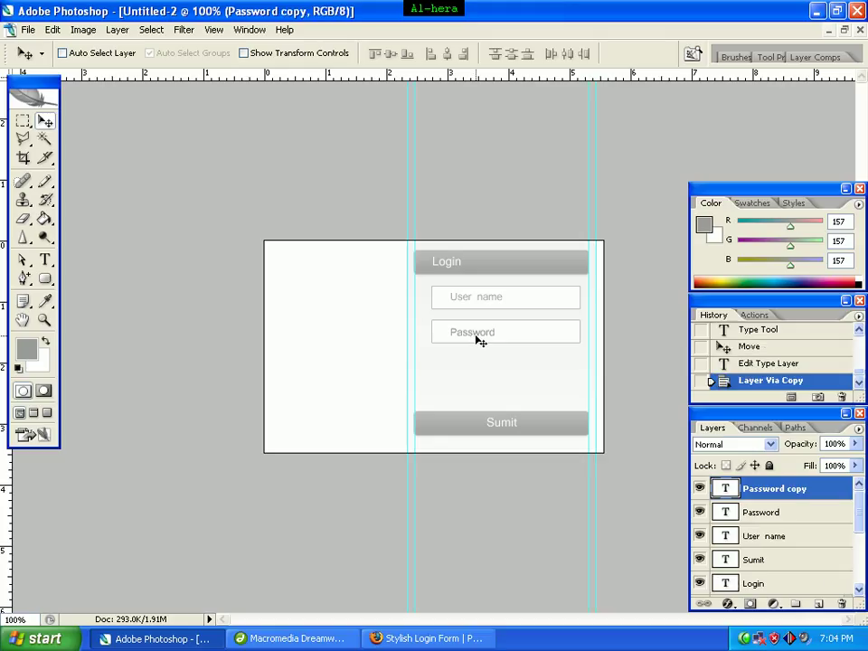
key(shift+Down)
key(shift+Down)
key(shift+Down)
key(shift+Down)
key(shift+Down)
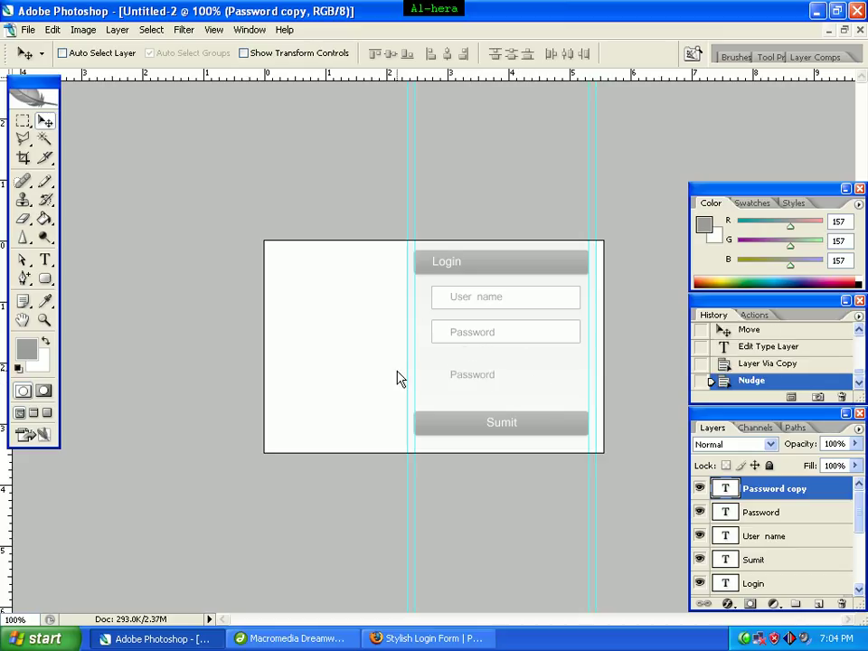
- Change the "Password" copy below the input fields to "Forgotten password?"
click(45, 260)
click(471, 375)
key(Delete)
key(Delete)
key(Delete)
key(Delete)
key(BackSpace)
key(BackSpace)
key(BackSpace)
key(BackSpace)
text(Em)
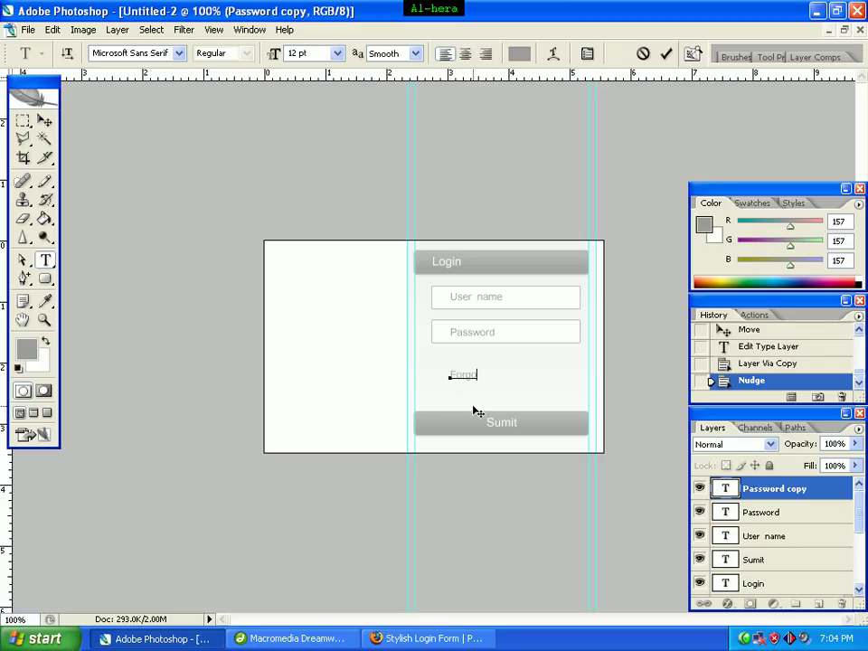
text(n)
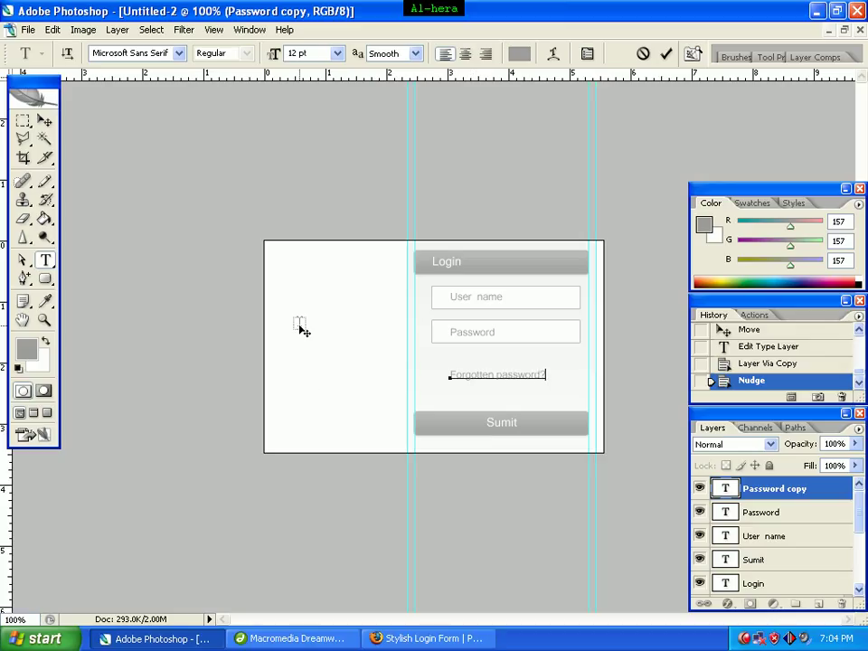
text(?)
click(44, 120)
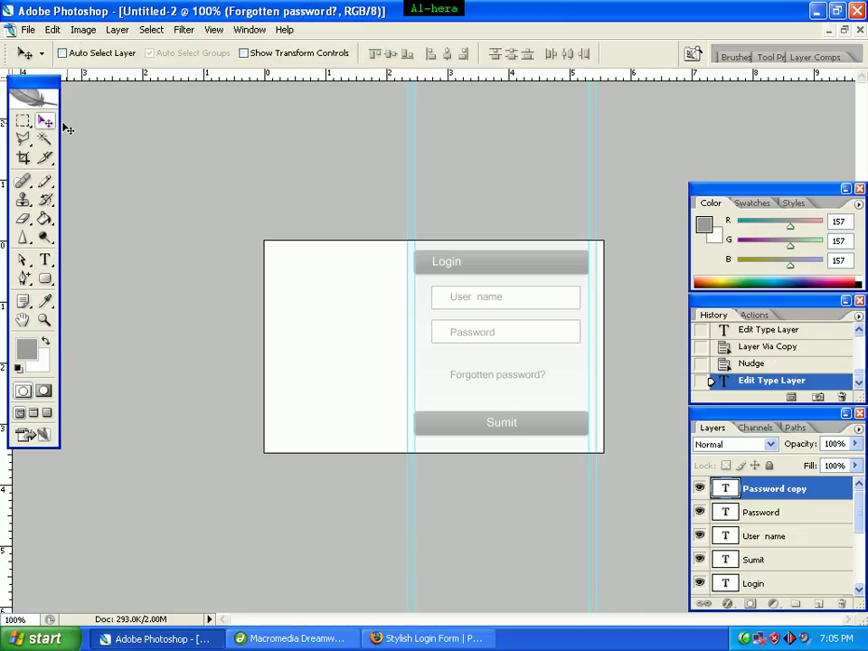
- Duplicate the "Forgotten password?" text layer and place the copy about 17 px lower, as a second line directly beneath it
key(ctrl+j)
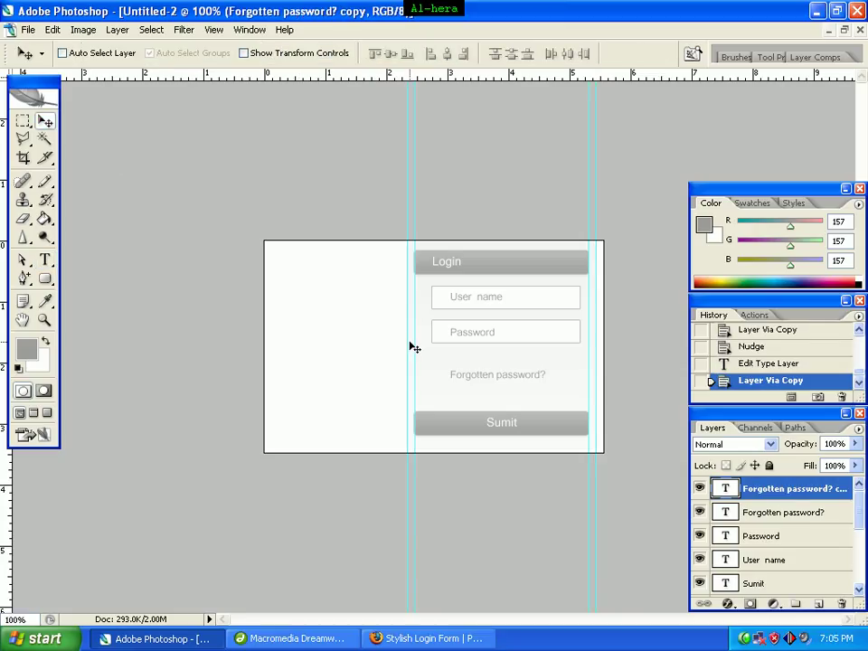
key(shift+Down)
key(shift+Down)
key(shift+Up)
key(shift+Down)
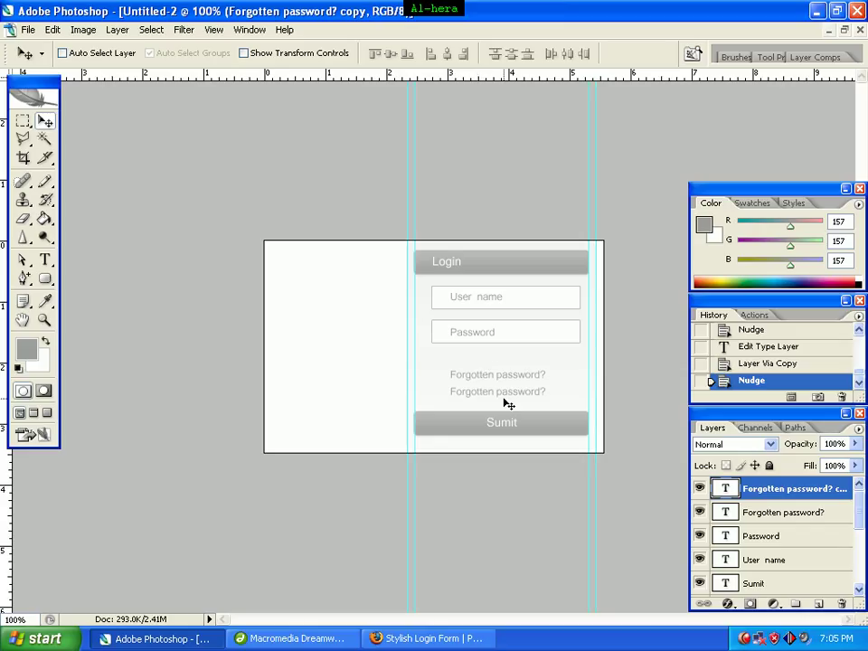
key(Up)
key(Up)
key(Up)
key(Up)
key(Up)
key(Down)
key(Down)
key(Down)
key(Up)
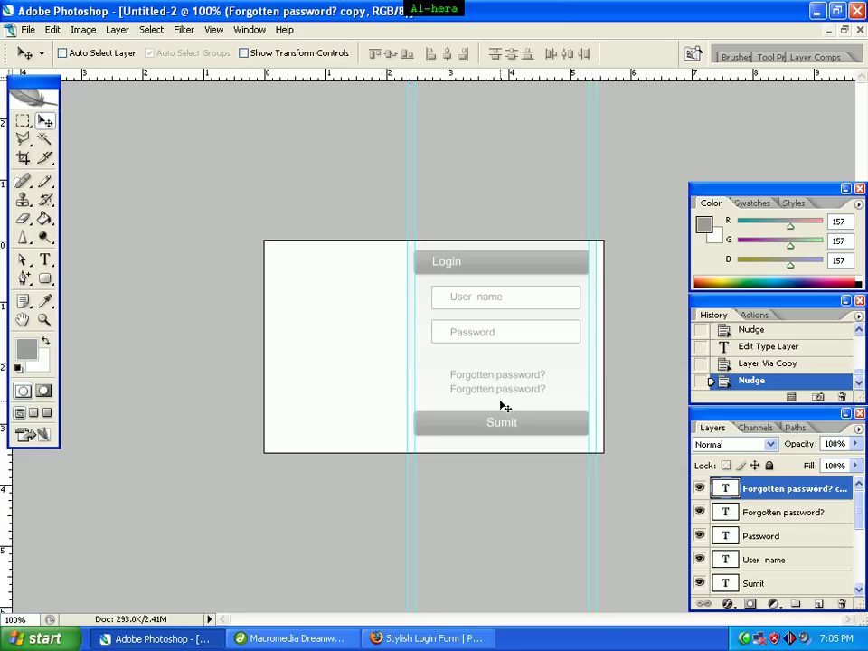
- Change the lower "Forgotten password?" copy to "Register"
click(44, 259)
click(493, 387)
key(Delete)
key(Delete)
key(Delete)
key(Delete)
key(Delete)
key(Delete)
key(Delete)
key(Delete)
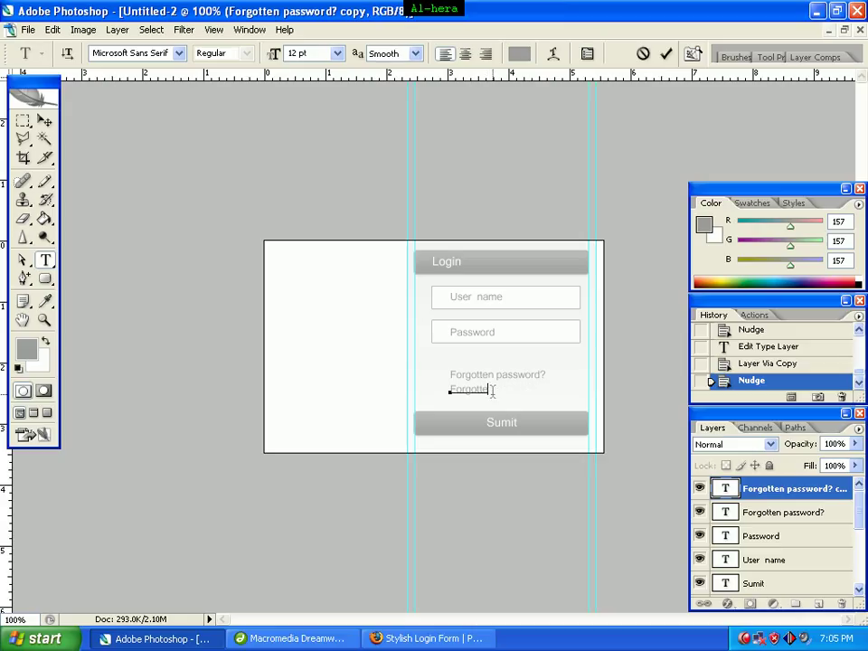
key(BackSpace)
key(BackSpace)
key(BackSpace)
key(BackSpace)
click(44, 124)
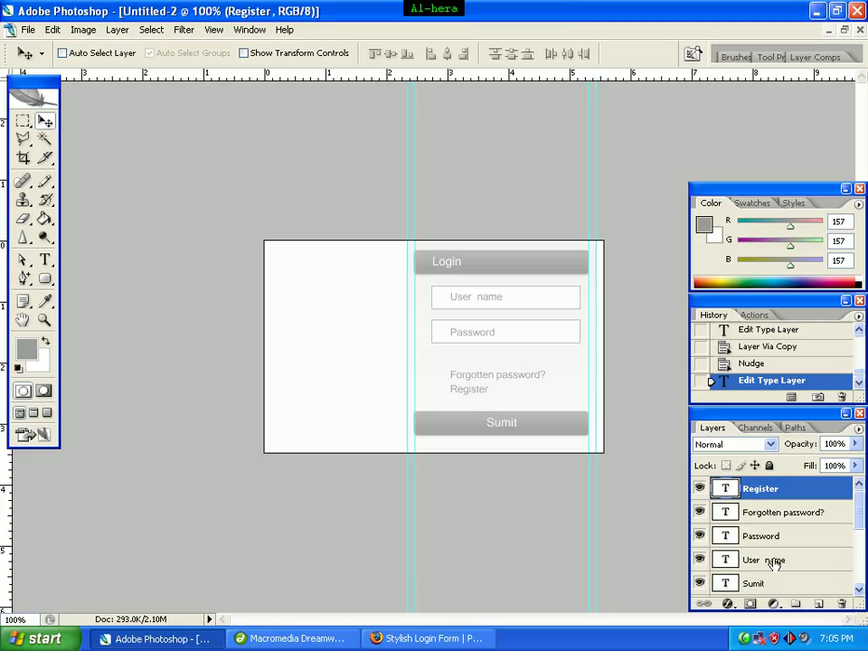
- Create a new layer and set the Type tool to Monotype Corsiva at 36 pt
click(819, 604)
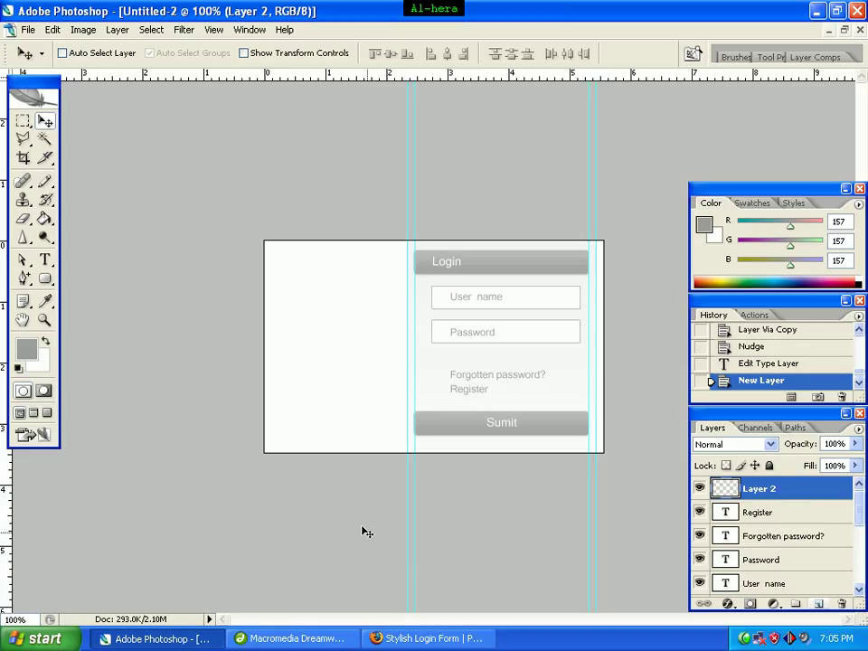
click(44, 260)
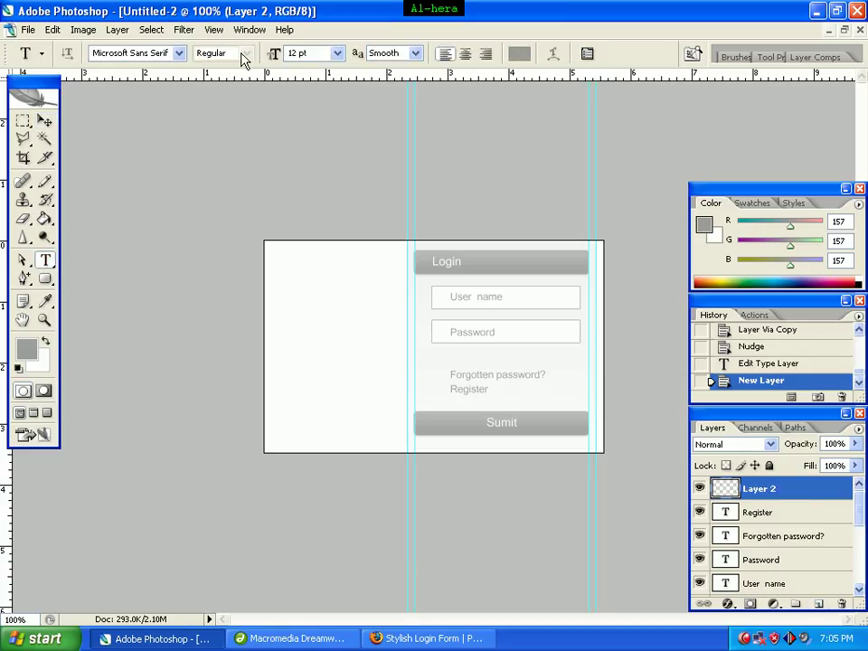
click(179, 53)
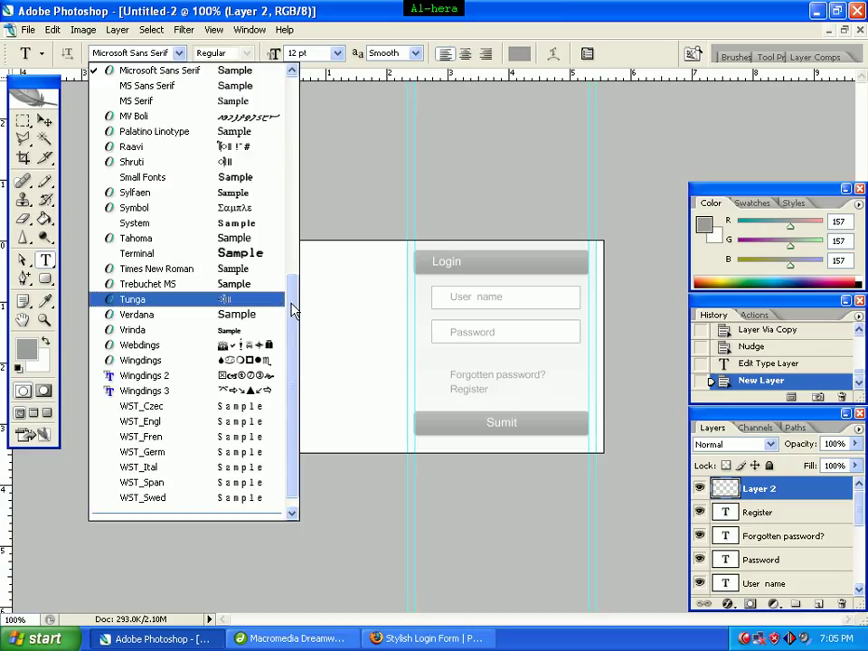
drag(293, 253, 292, 154)
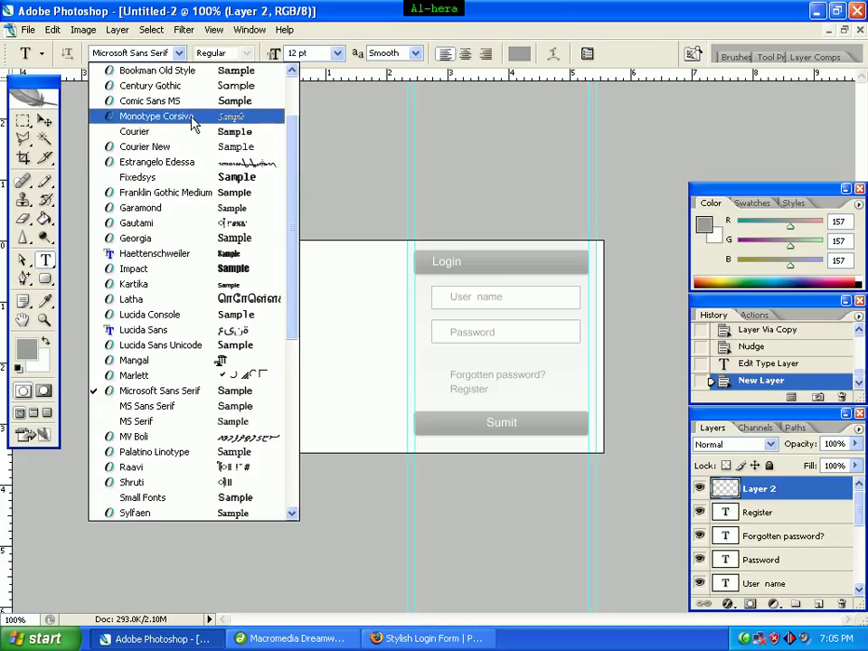
click(160, 125)
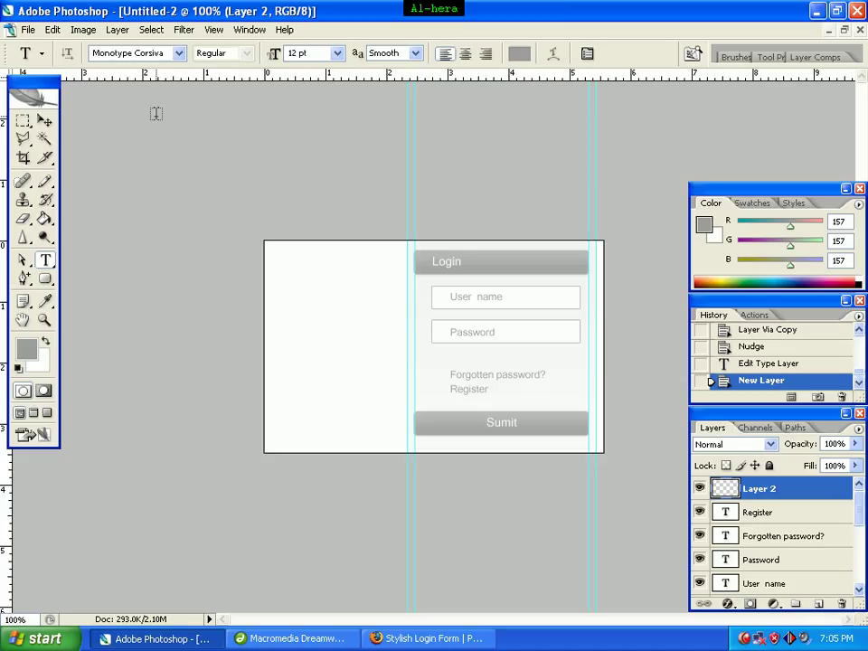
click(337, 56)
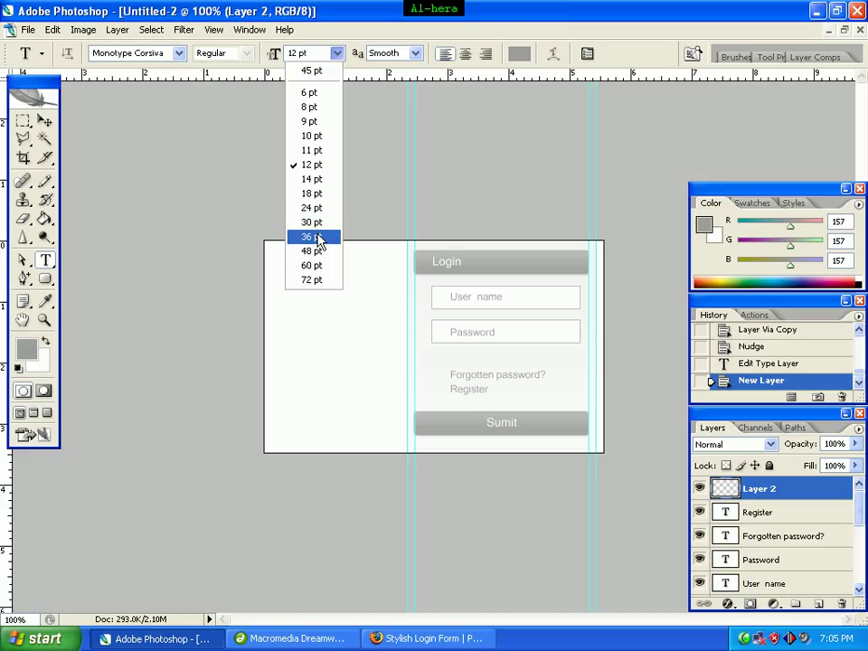
click(317, 239)
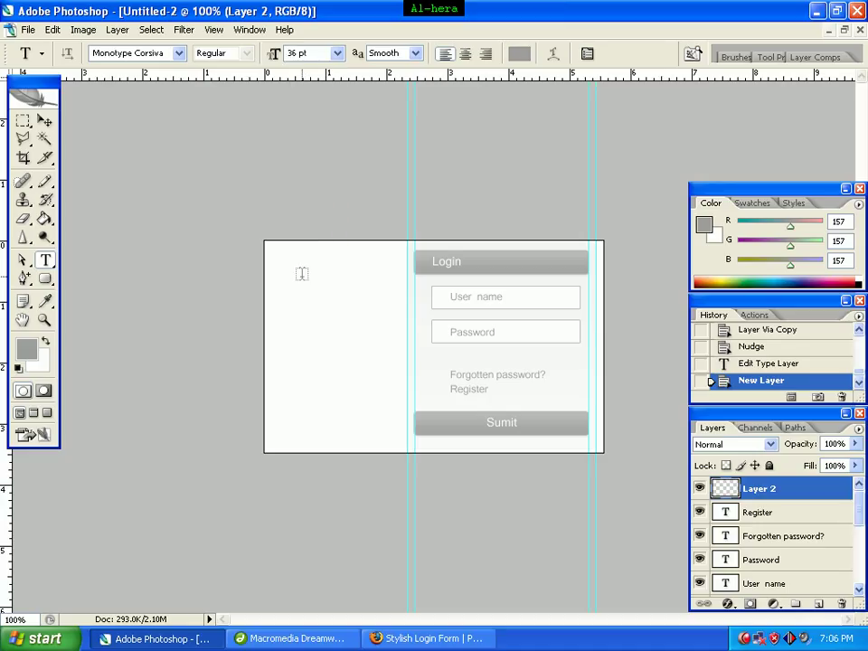
- Set the Type tool's text colour to bcbcbc
click(28, 352)
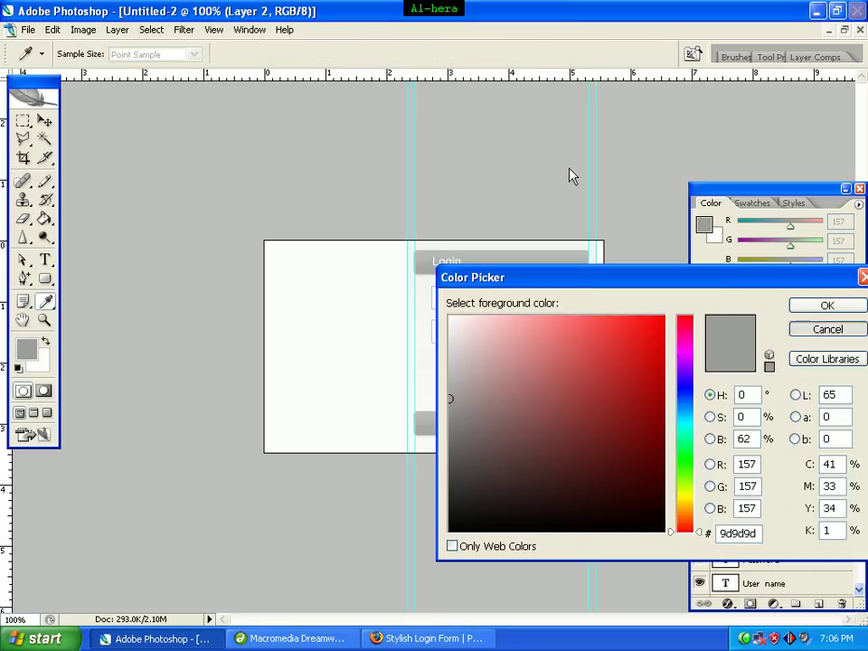
key(Return)
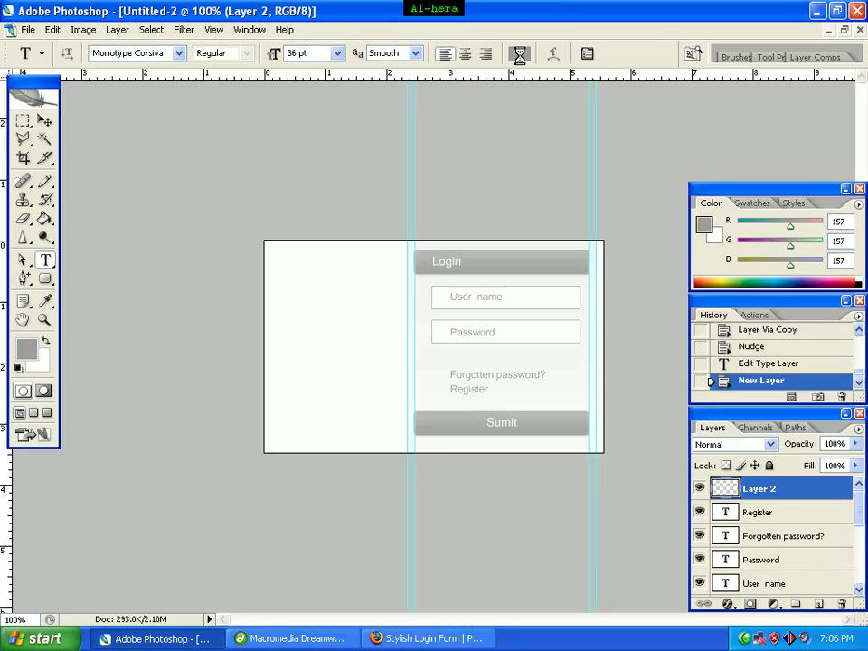
click(518, 56)
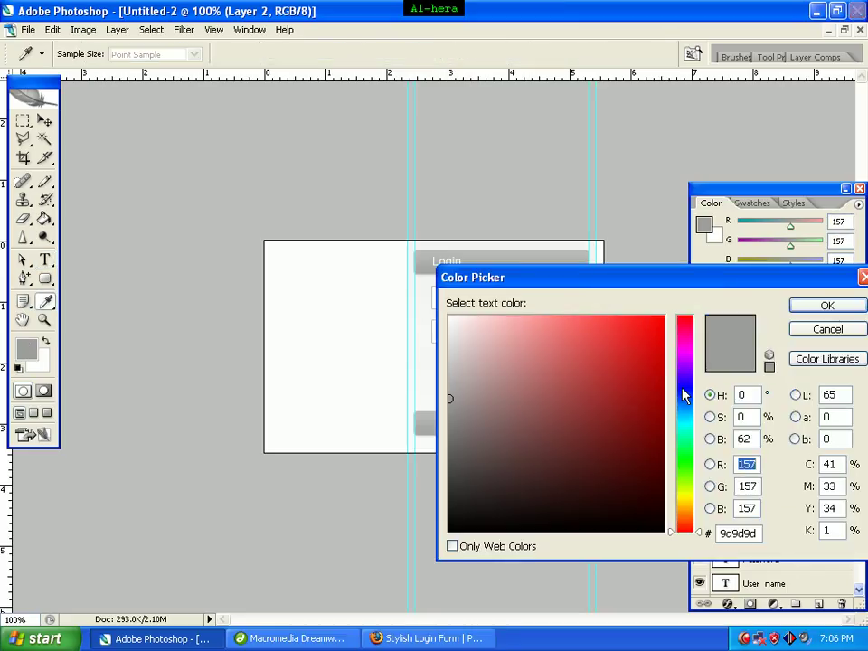
double_click(759, 533)
text(b)
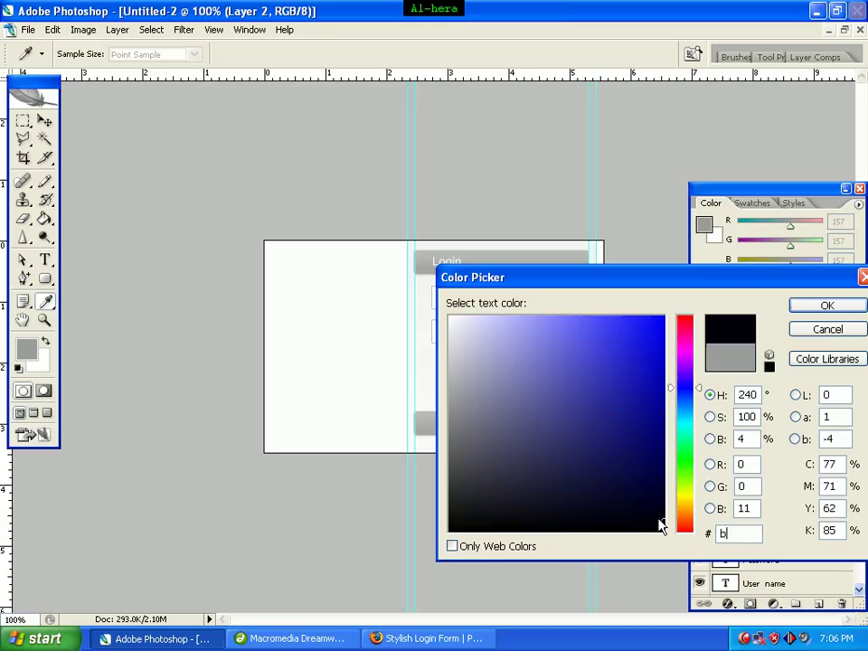
text(cbcbc)
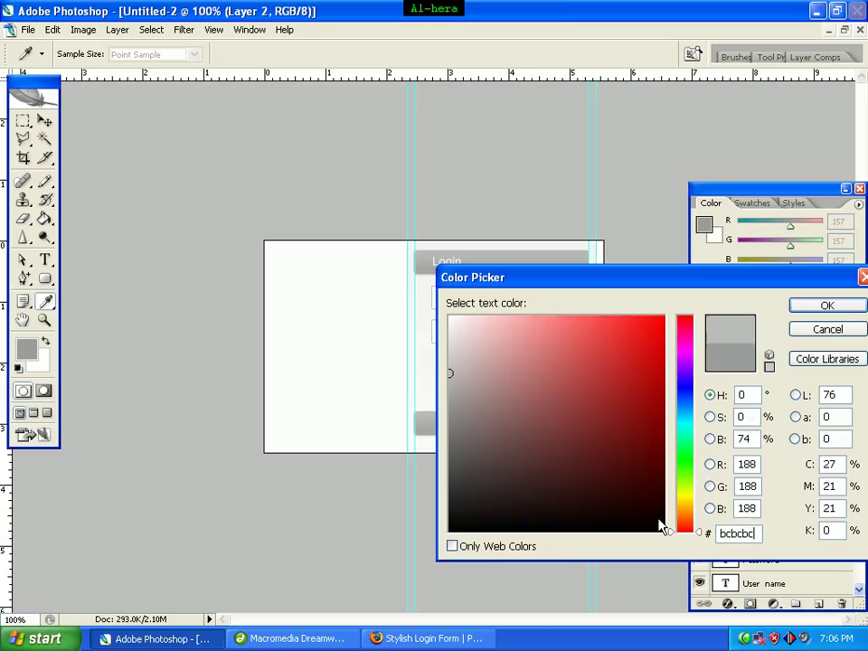
click(827, 305)
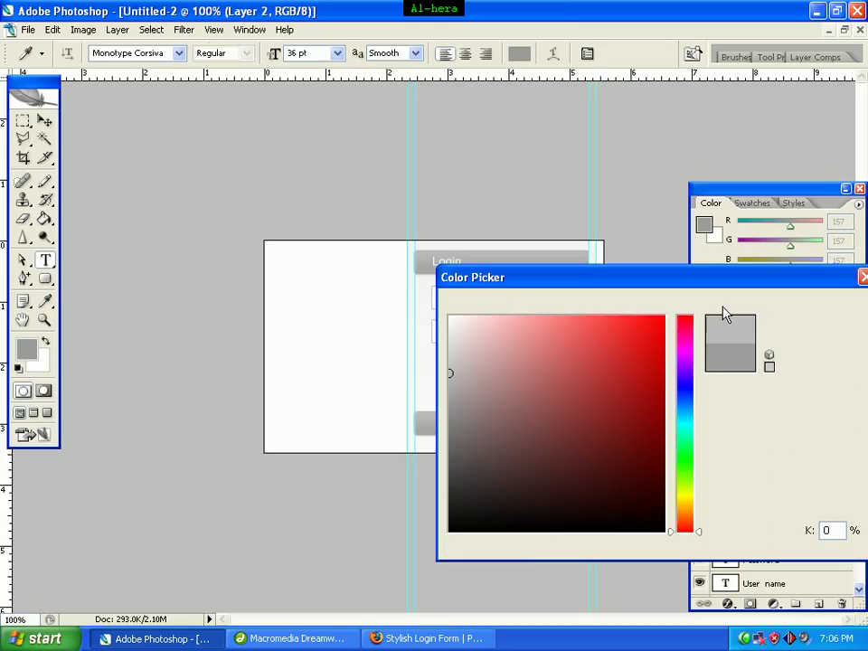
- Add the two-line text "Jan" and "20" in the upper part of the blank area beside the login panel, with the number slightly indented
click(290, 281)
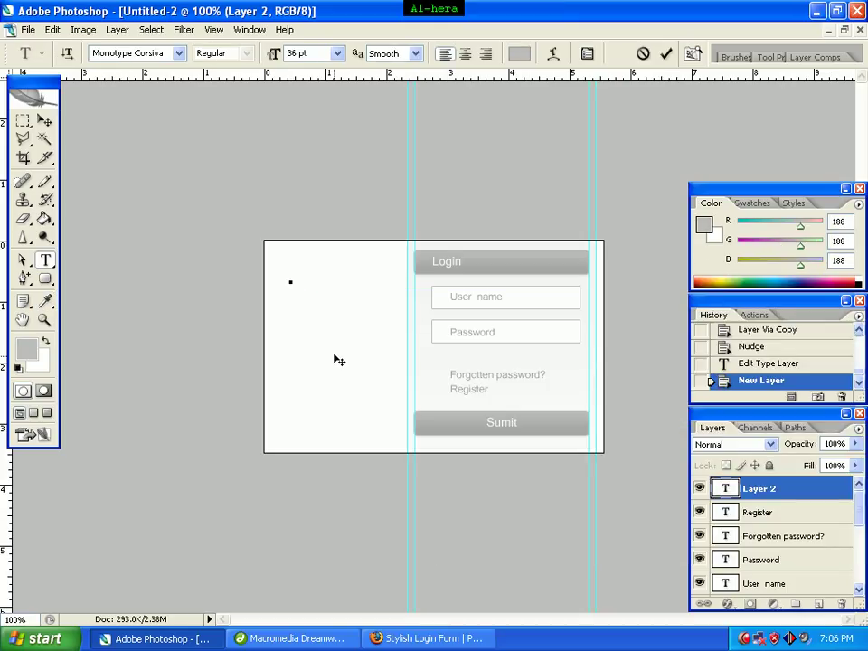
text(Jon)
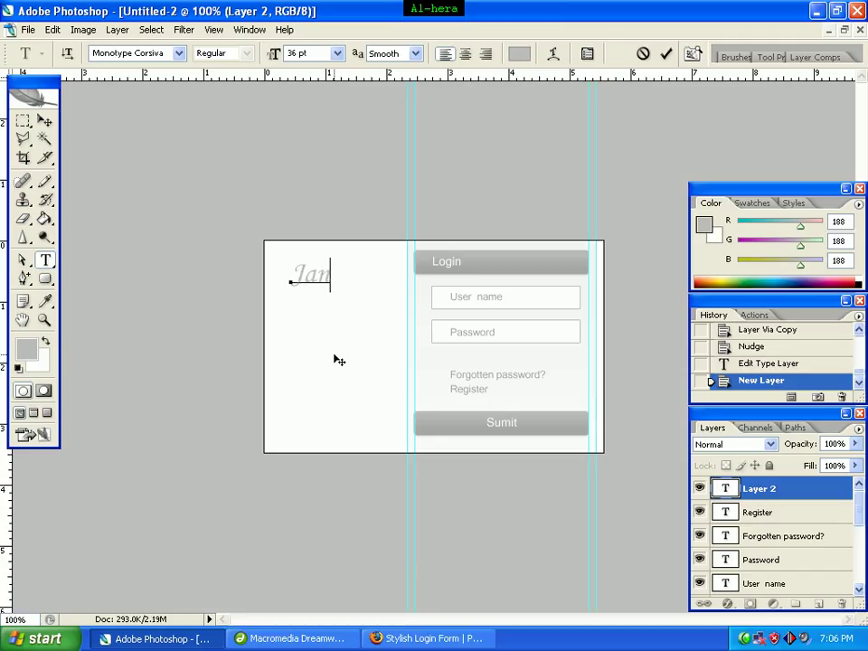
key(Return)
text(20)
key(Left)
key(Left)
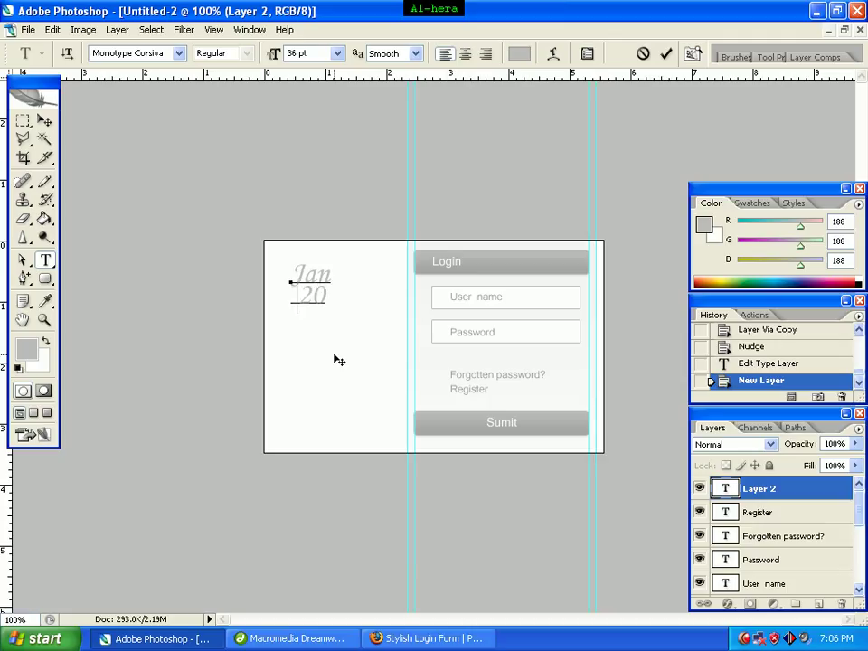
click(45, 121)
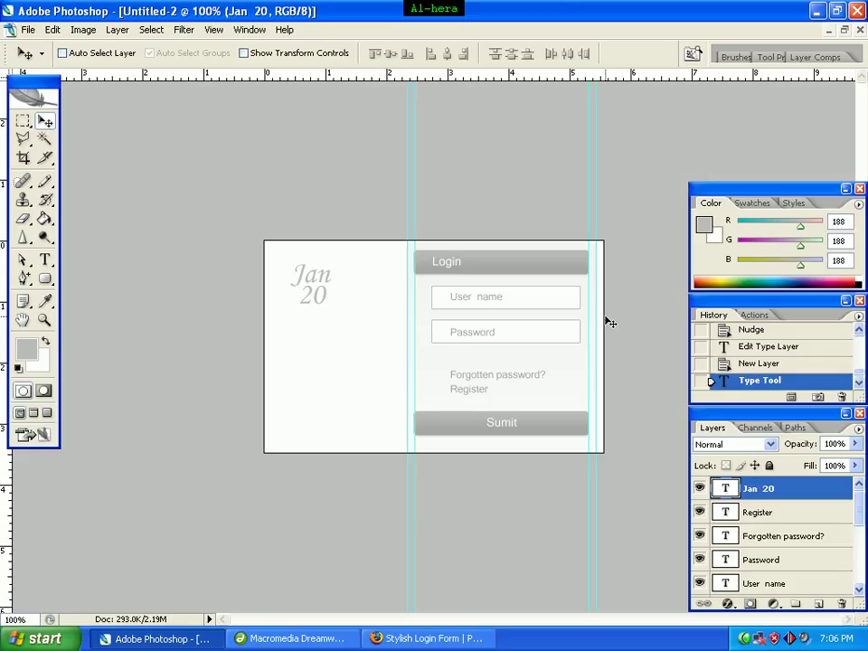